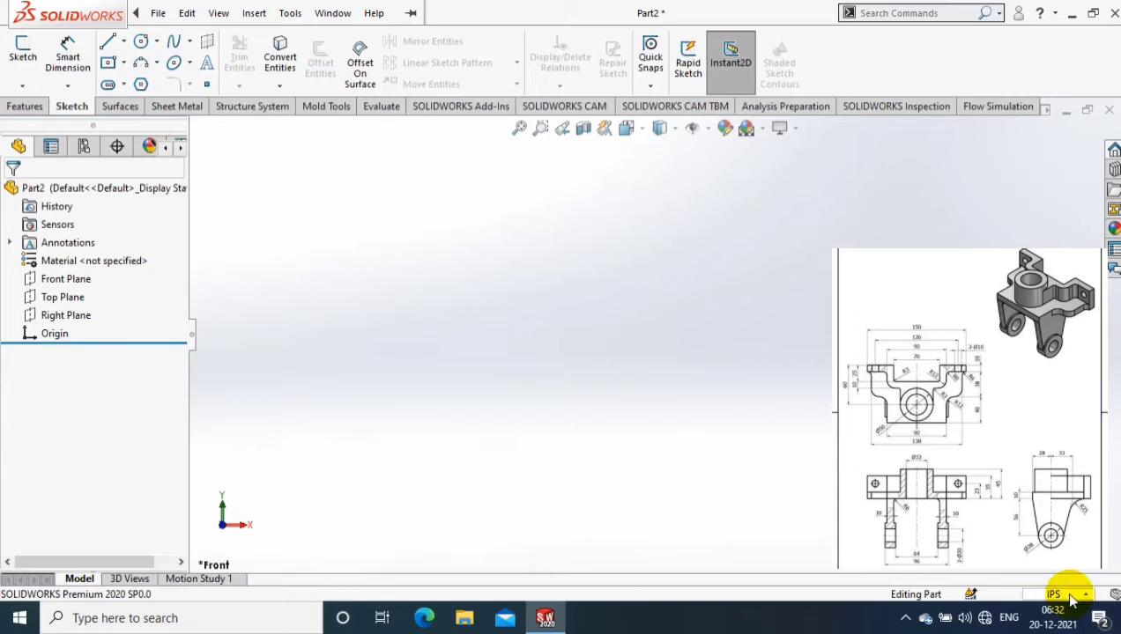
Step: Start a Front Plane sketch with a vertical centreline running down from the origin
click(75, 280)
click(23, 55)
click(108, 42)
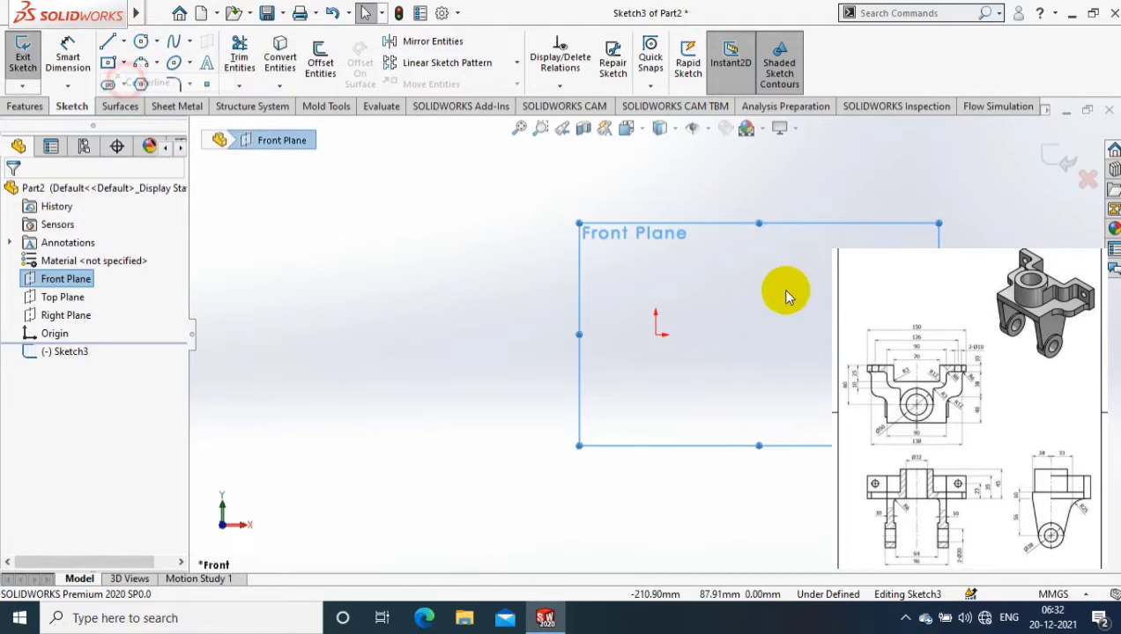
click(656, 334)
click(655, 438)
key(Escape)
Step: Draw the closed stepped half-profile to the right of the centreline, starting and ending at the origin
click(108, 41)
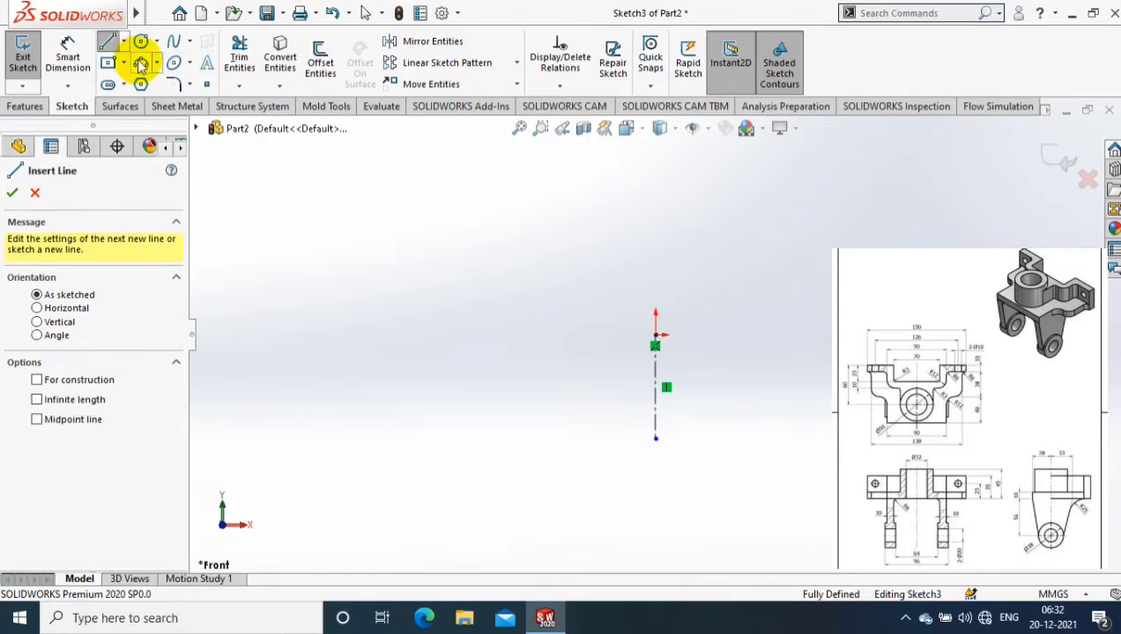
click(656, 334)
click(776, 334)
click(776, 258)
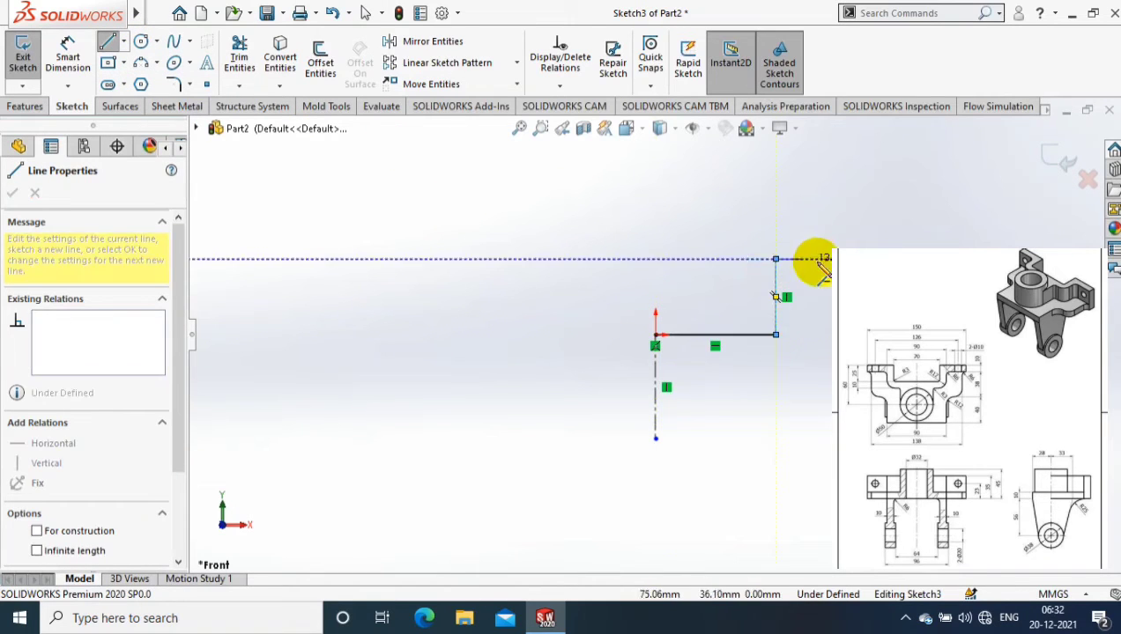
click(828, 258)
click(827, 204)
click(856, 203)
click(856, 182)
click(656, 181)
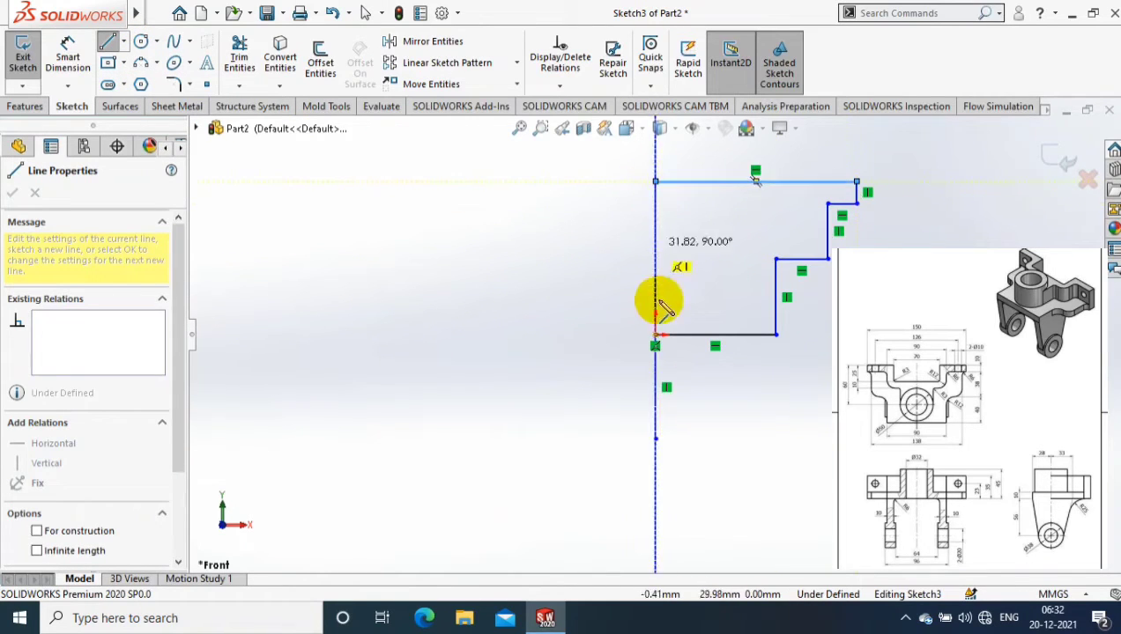
click(656, 334)
click(67, 57)
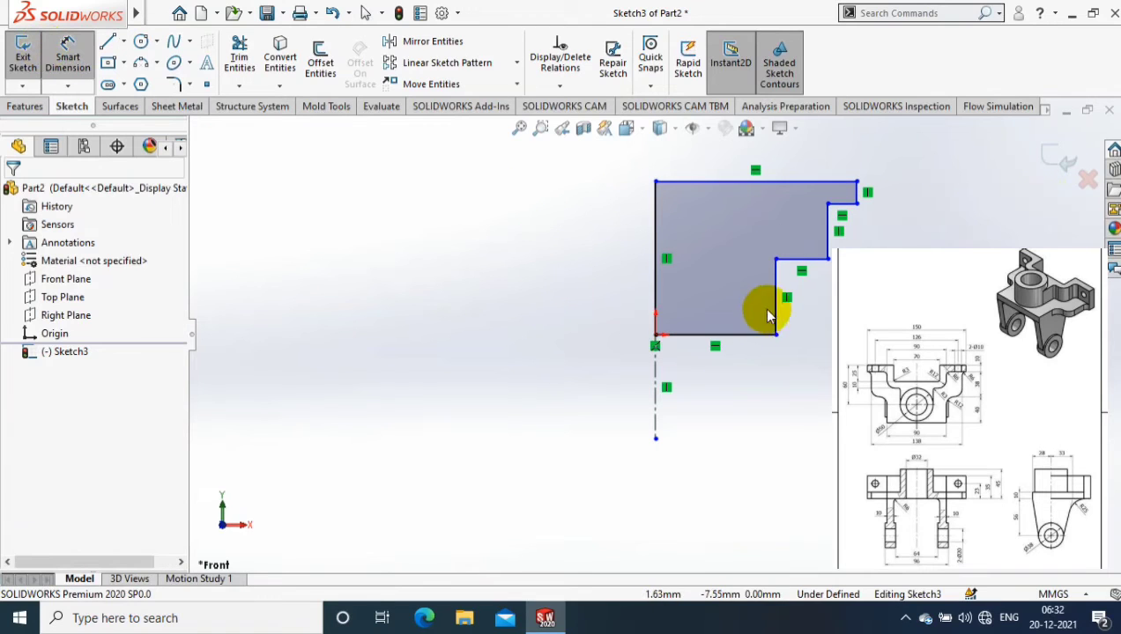
Step: Dimension the profile widths from the centreline: 90, 138 and 150 mm
click(660, 404)
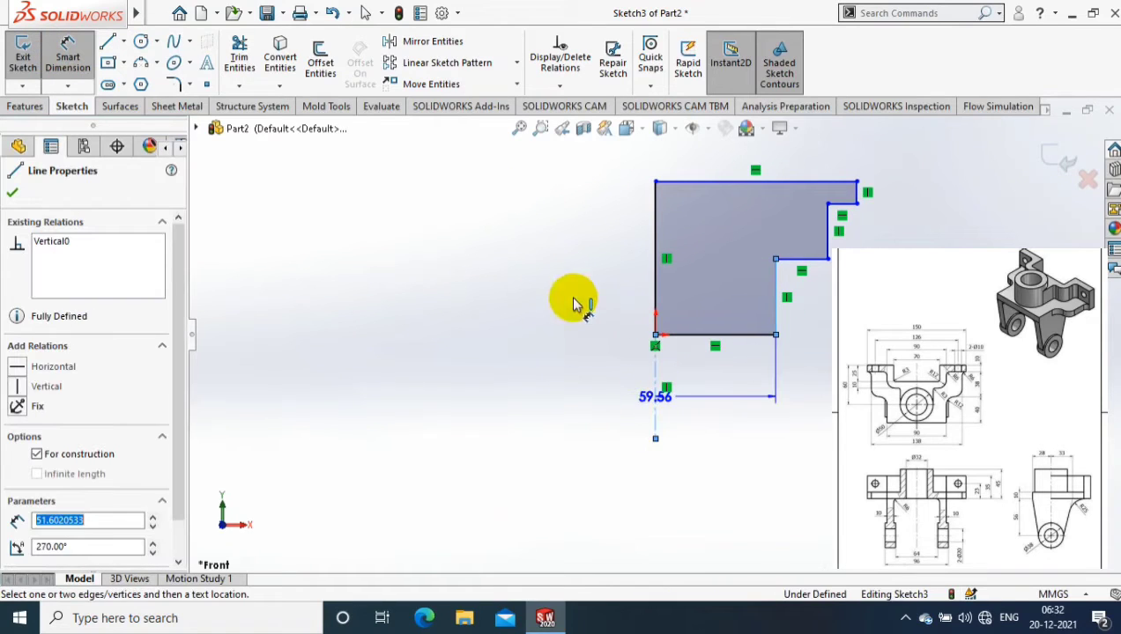
click(623, 436)
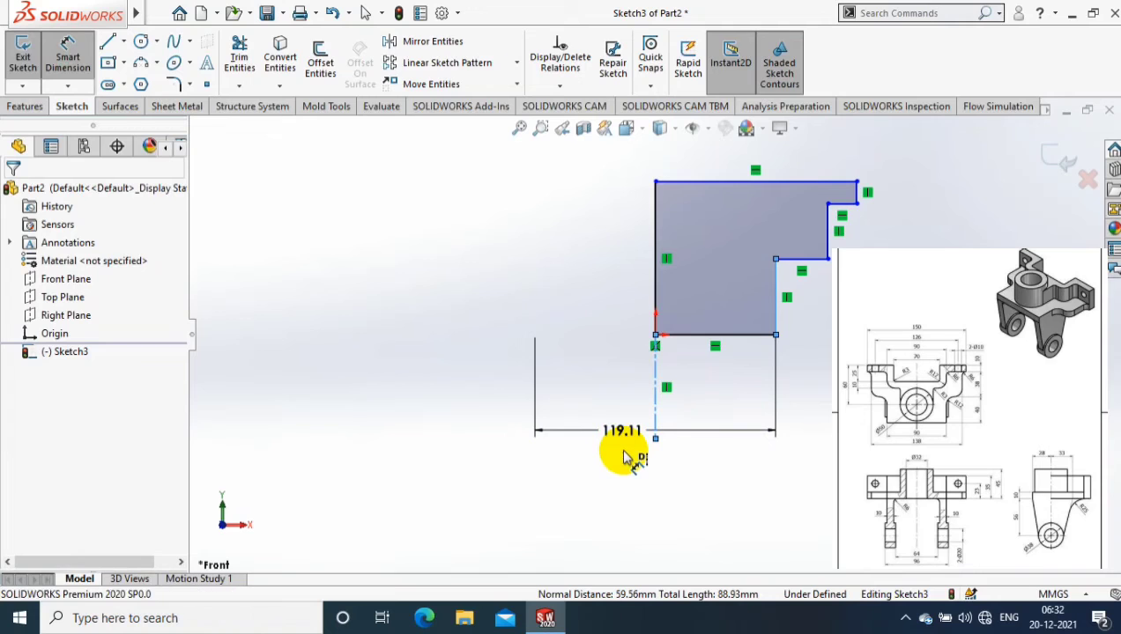
click(627, 441)
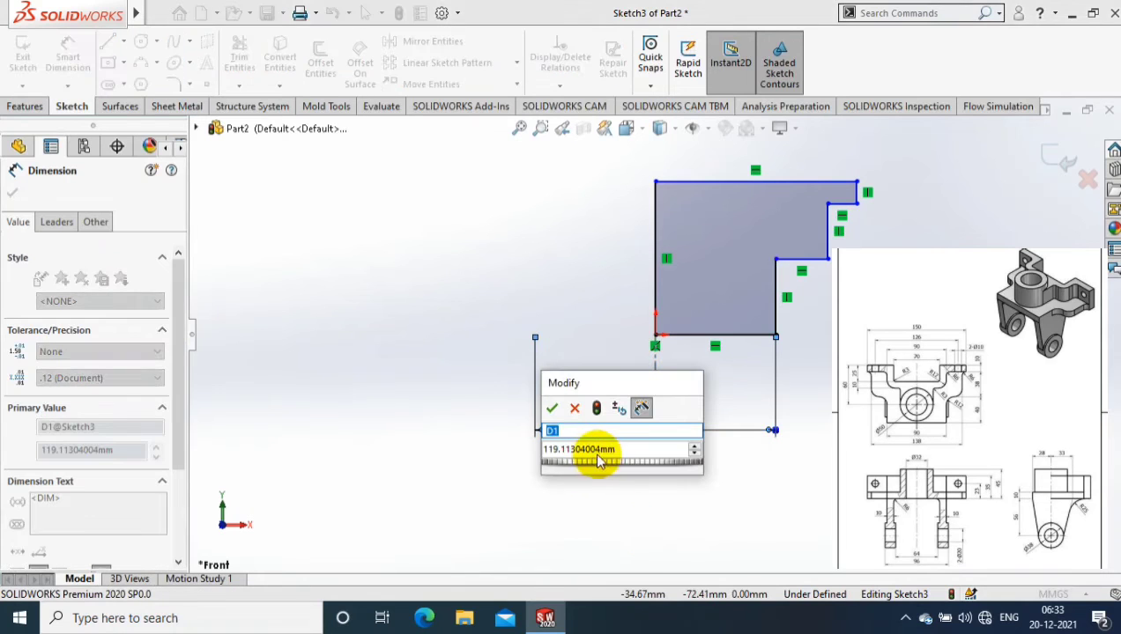
click(618, 449)
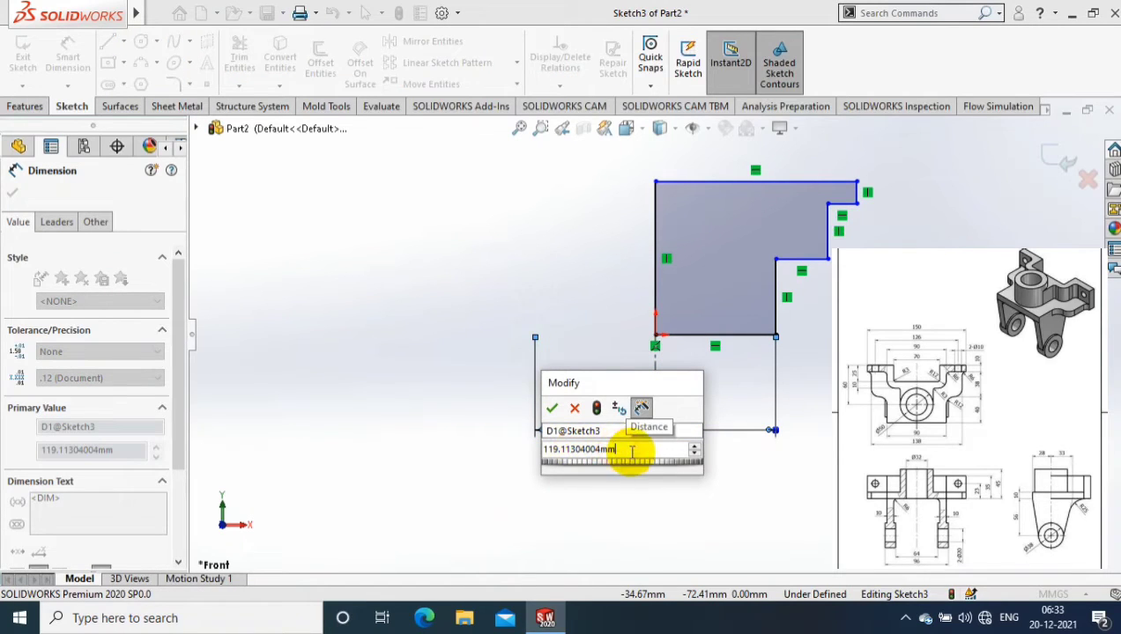
drag(618, 449, 524, 459)
text(90)
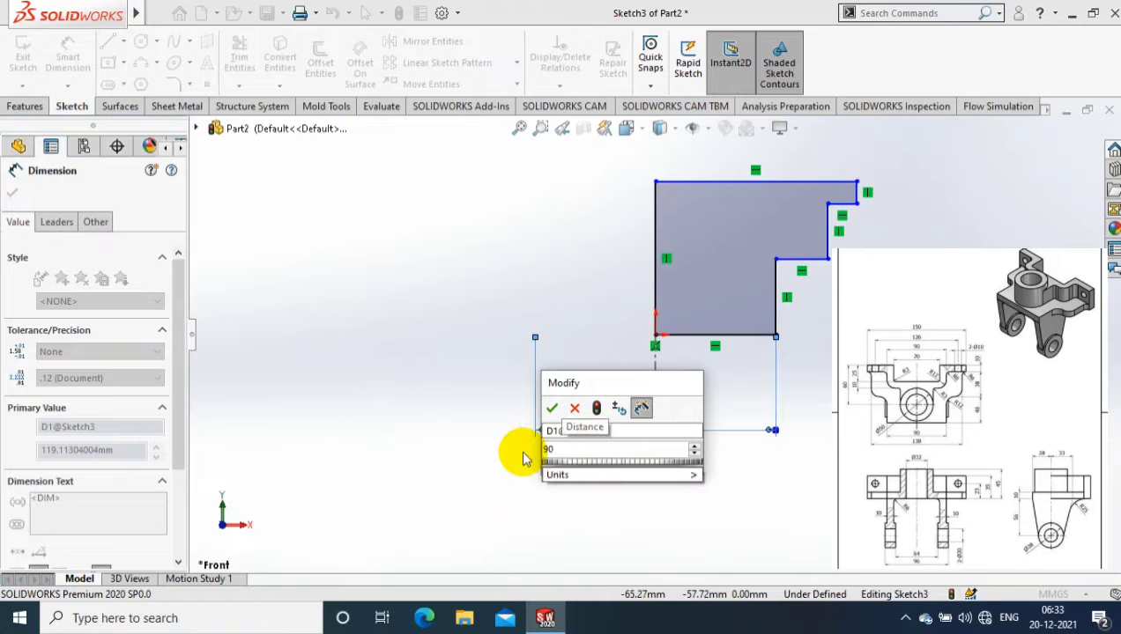
key(Return)
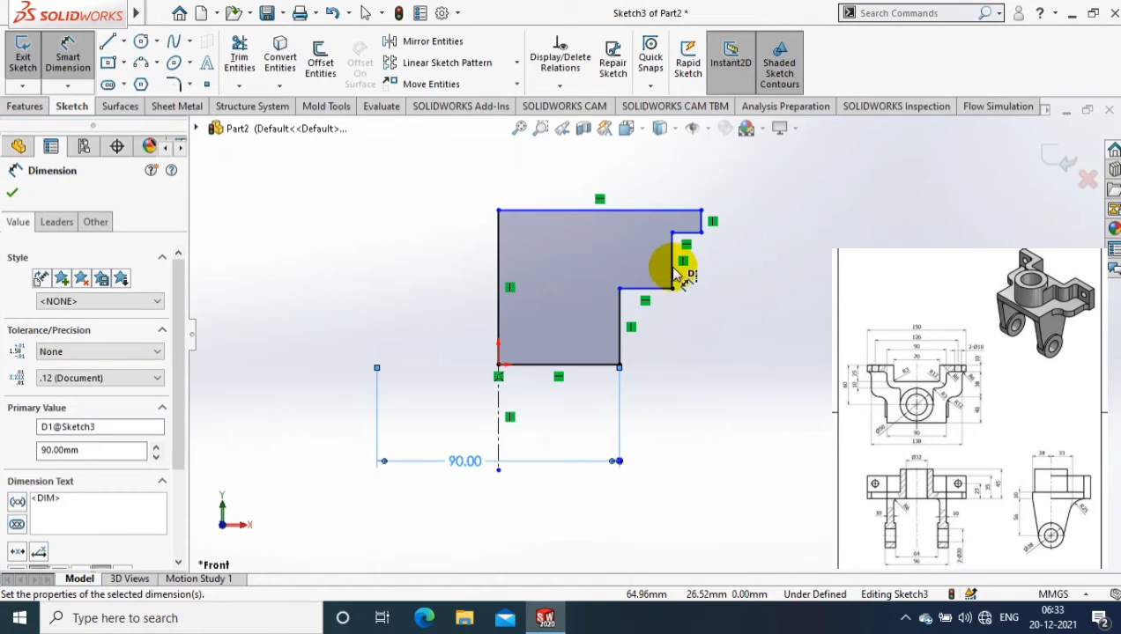
click(674, 264)
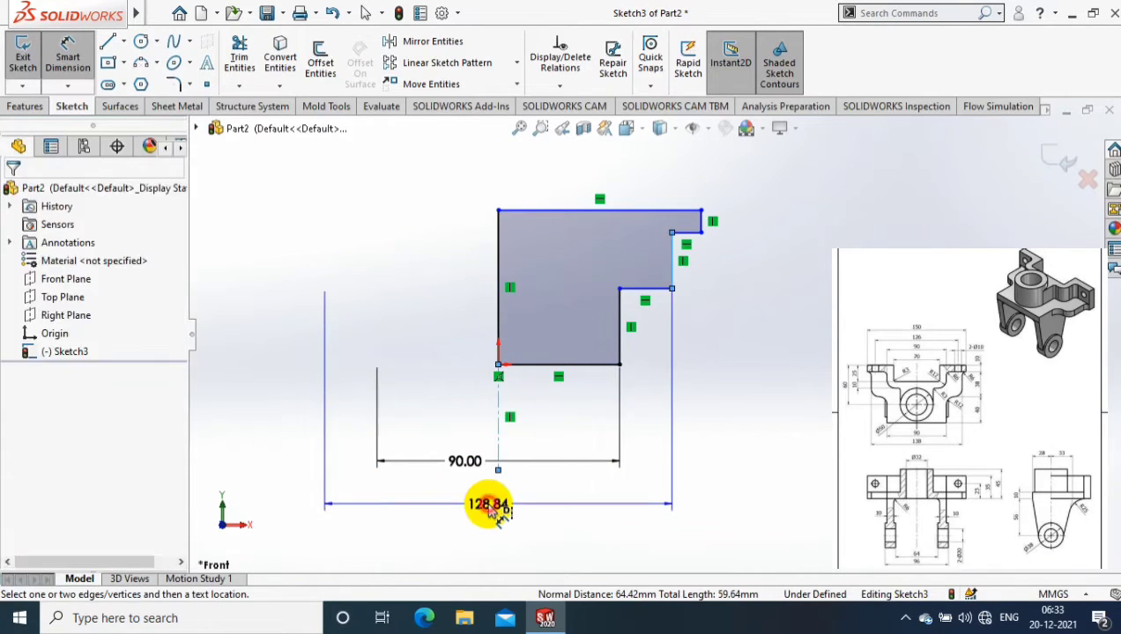
click(489, 504)
text(138)
key(Return)
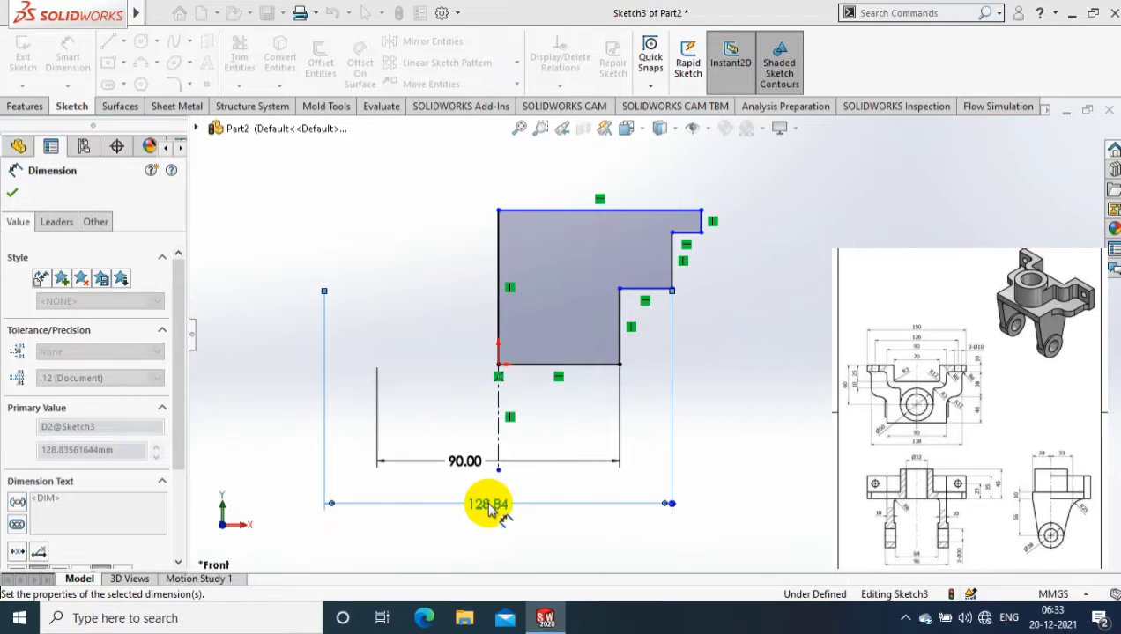
click(494, 543)
text(15)
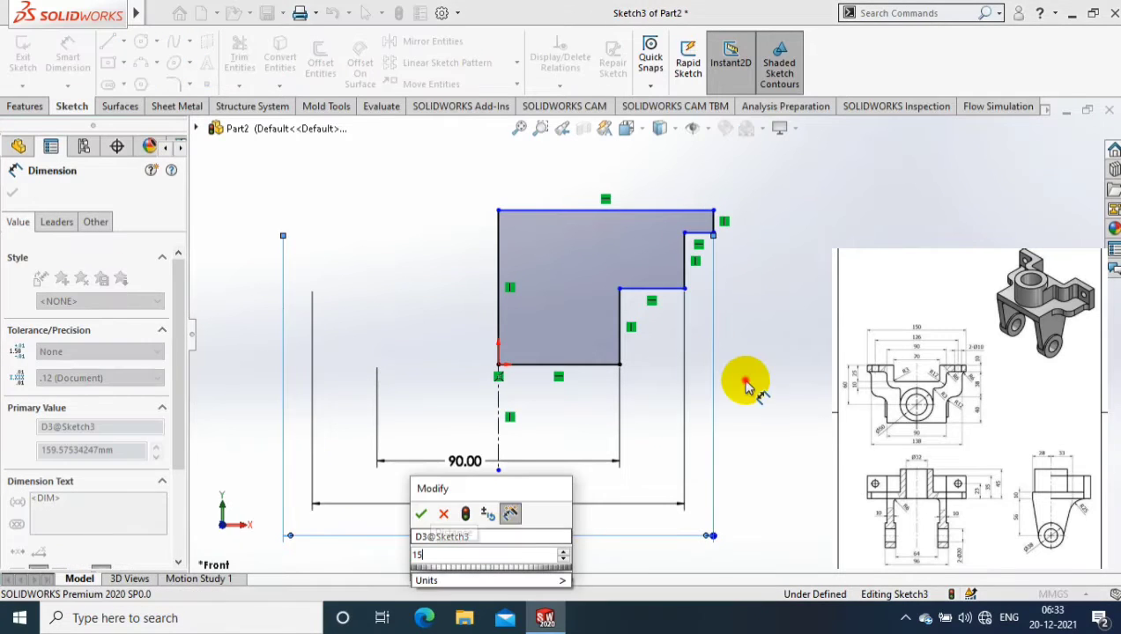
text(0)
key(Return)
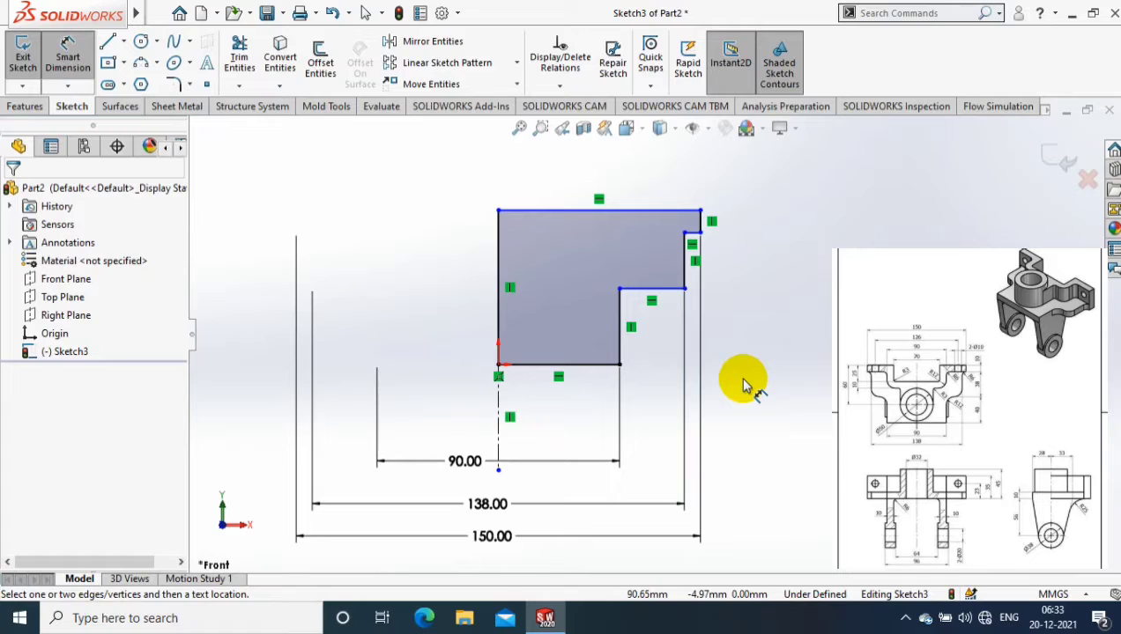
Step: Dimension the step heights: 40, 10 and 38 mm
click(661, 289)
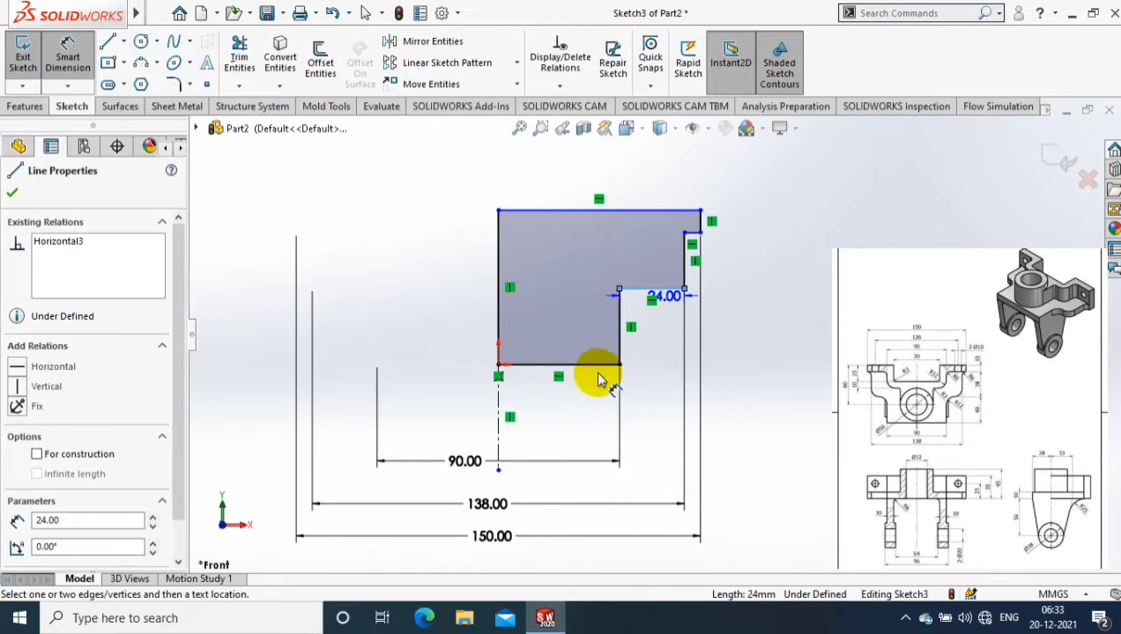
click(669, 289)
click(790, 322)
text(40)
key(Return)
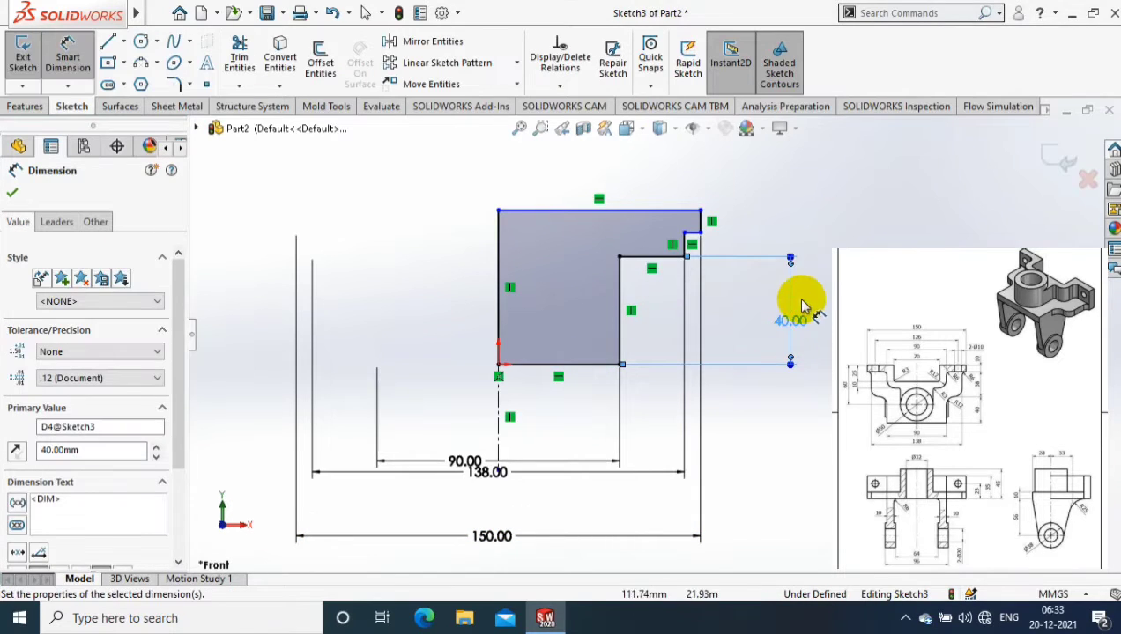
scroll(790, 249, down, 3)
click(613, 225)
click(702, 229)
text(10)
key(Return)
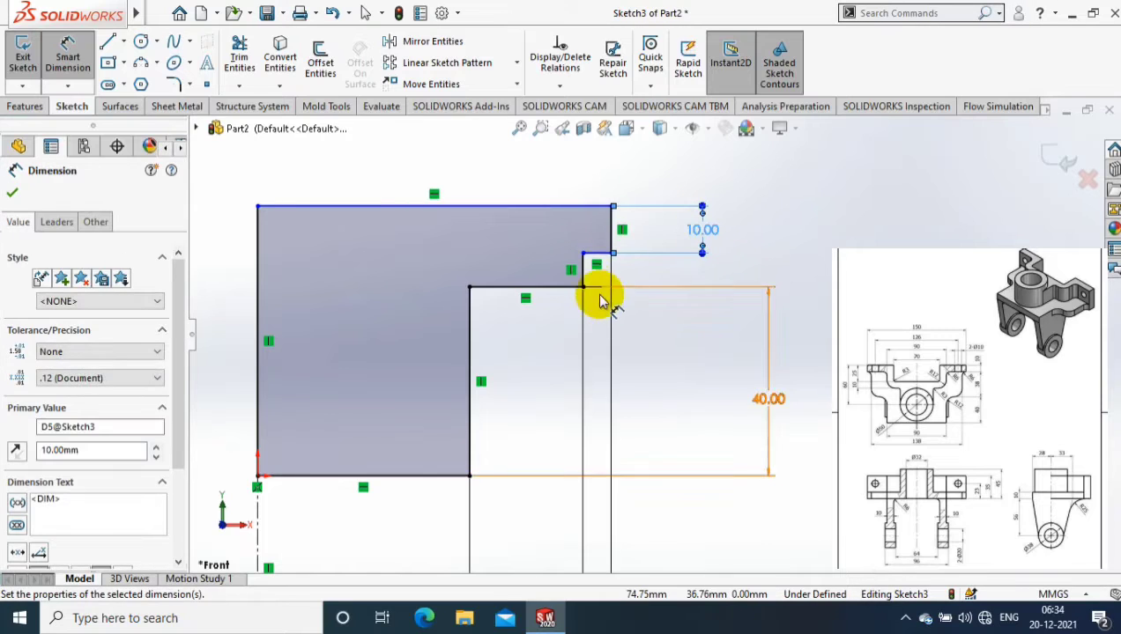
click(583, 273)
click(793, 270)
text(38)
key(Return)
Step: Draw a horizontal line at the 10 mm step across to the left edge
key(f)
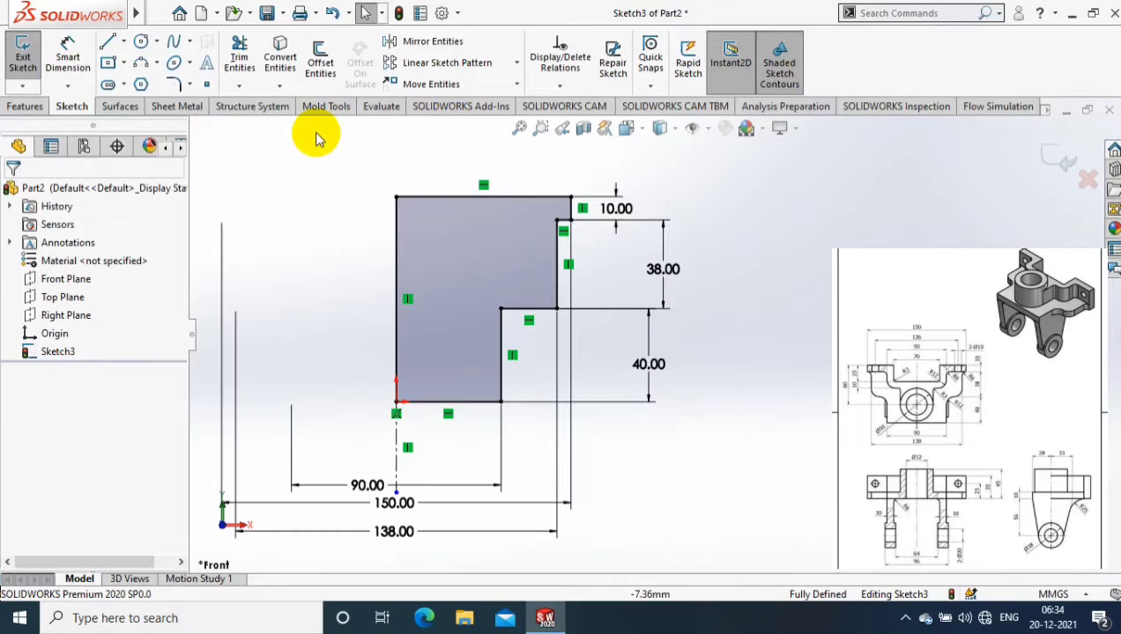
click(108, 42)
click(571, 219)
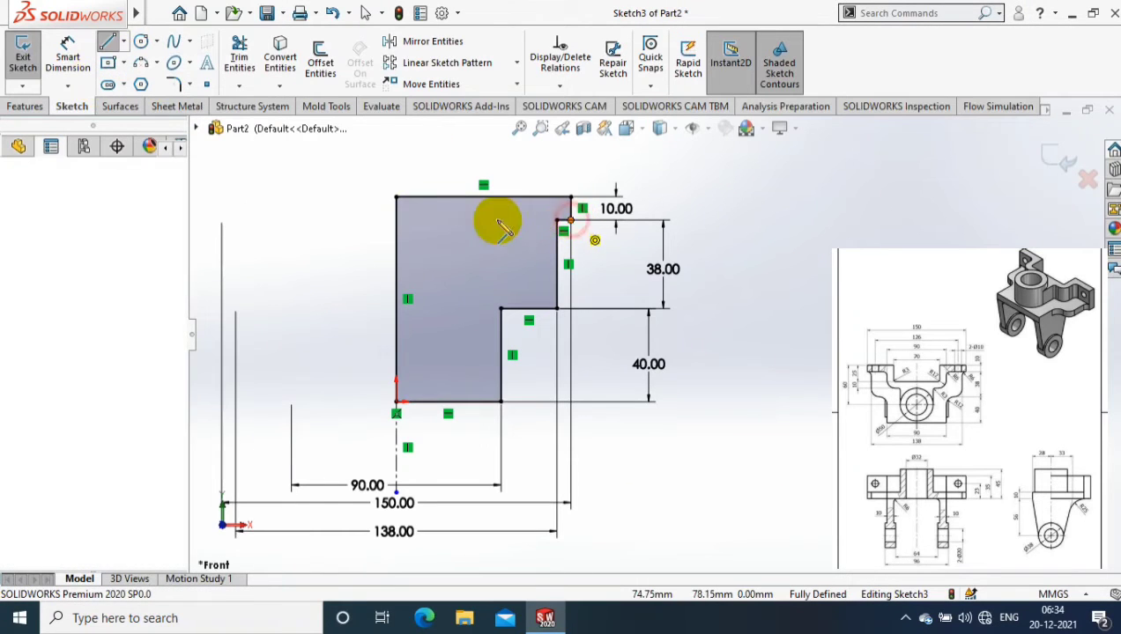
click(396, 219)
key(Escape)
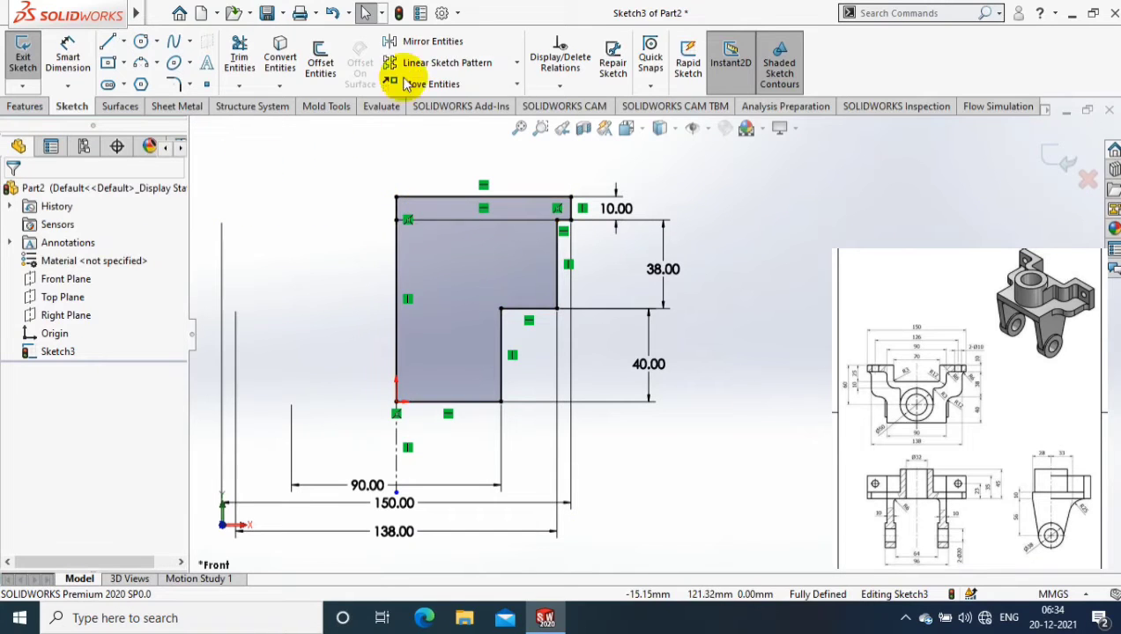
Step: Mirror the half-profile edges about the vertical centreline
drag(467, 199, 287, 515)
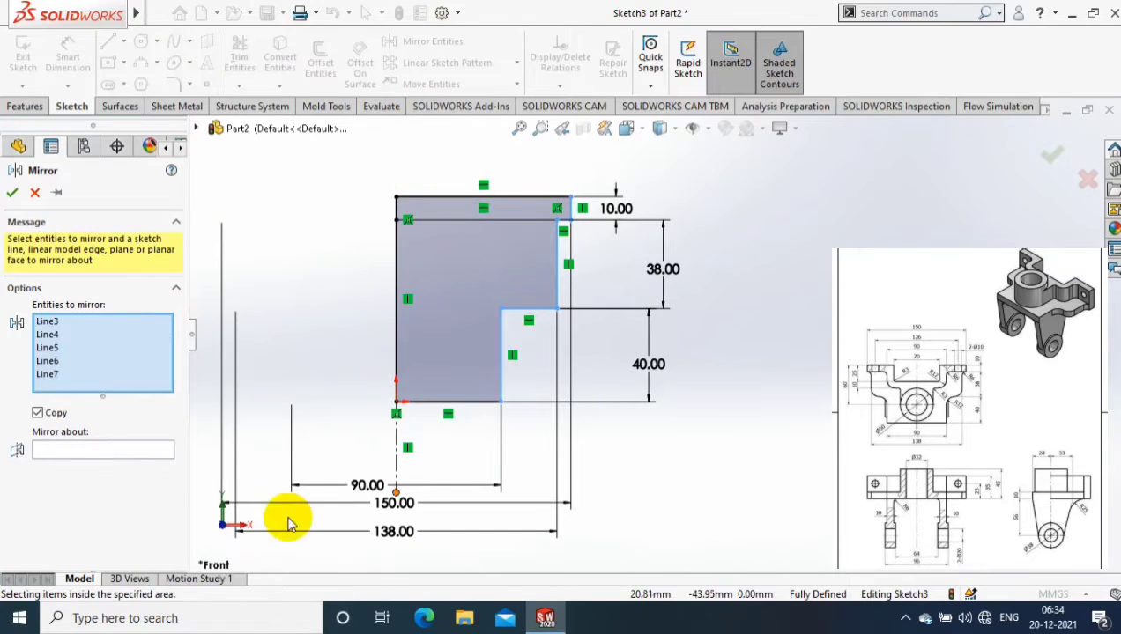
click(130, 448)
click(396, 463)
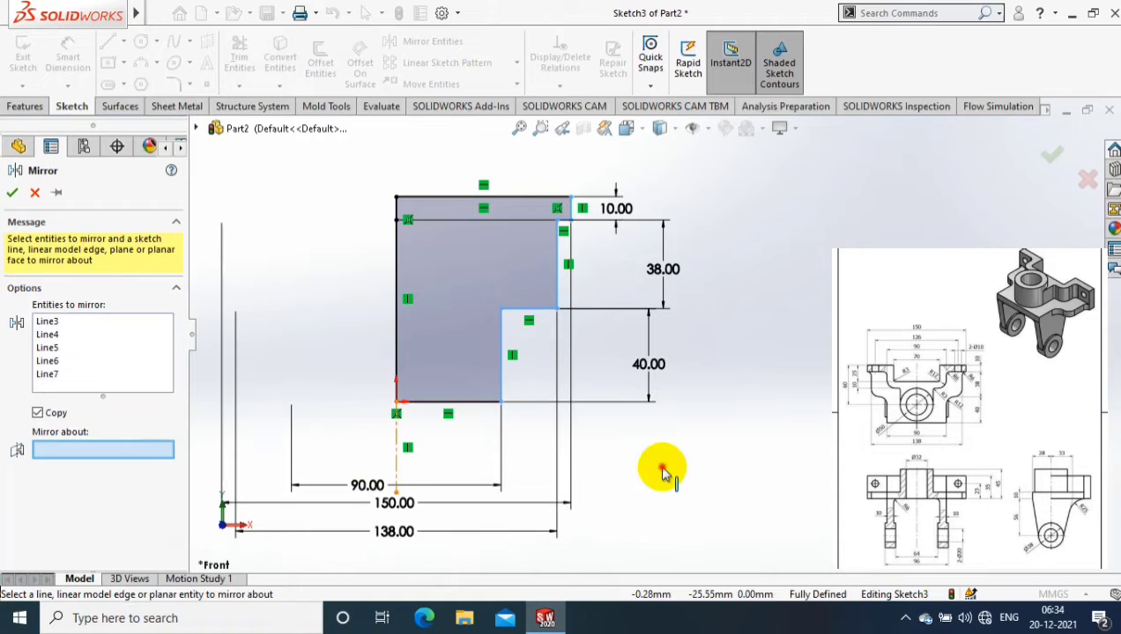
click(514, 188)
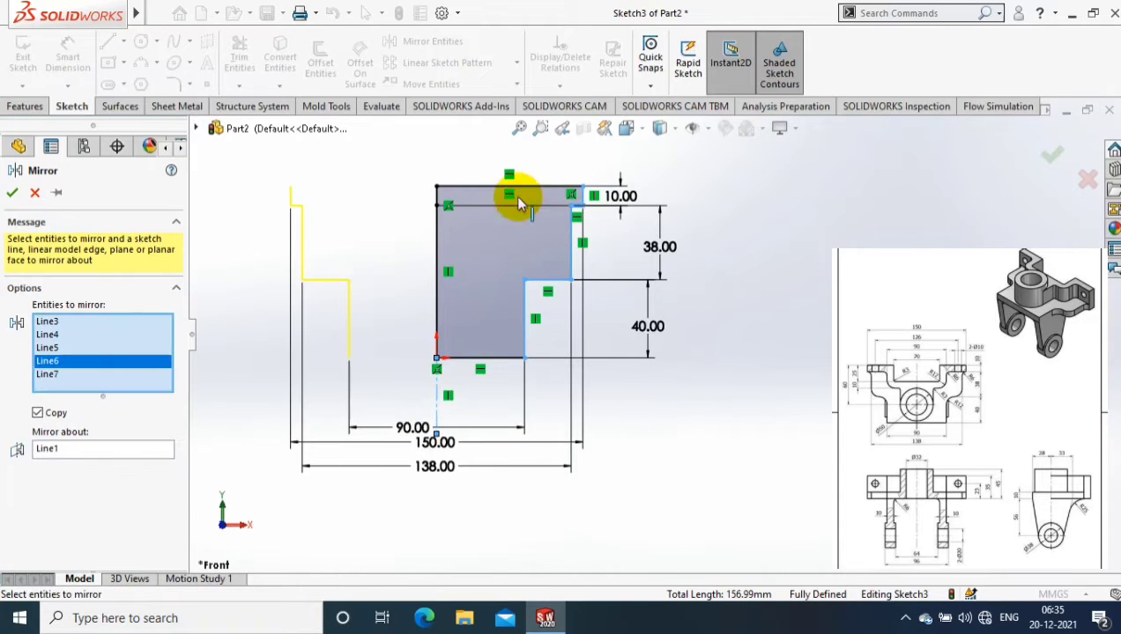
click(515, 206)
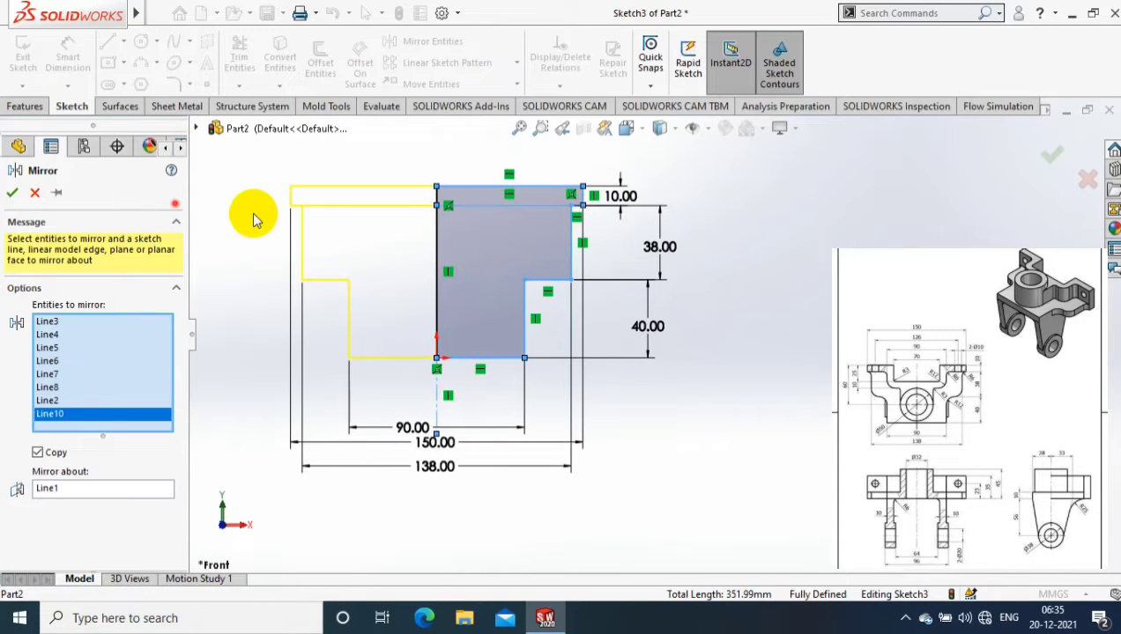
key(Return)
Step: Make the middle vertical edge construction geometry and exit the sketch
scroll(393, 205, down, 1)
scroll(540, 300, down, 3)
click(520, 308)
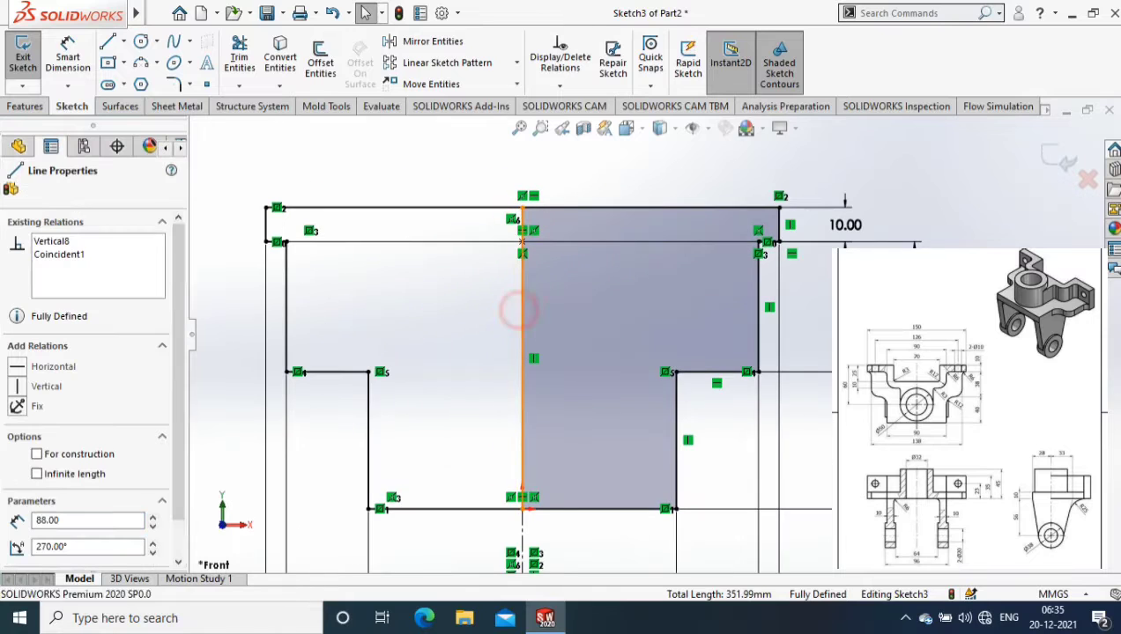
click(36, 454)
key(Escape)
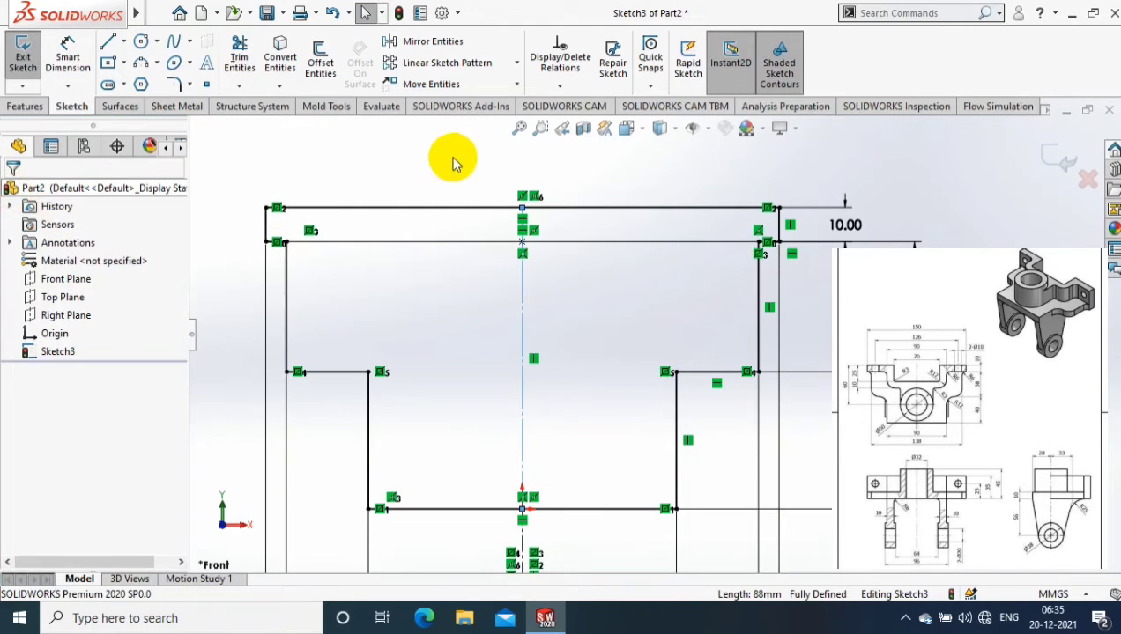
click(23, 57)
Step: Extrude the T-shaped outline Mid Plane at 10 mm into a solid plate
click(29, 107)
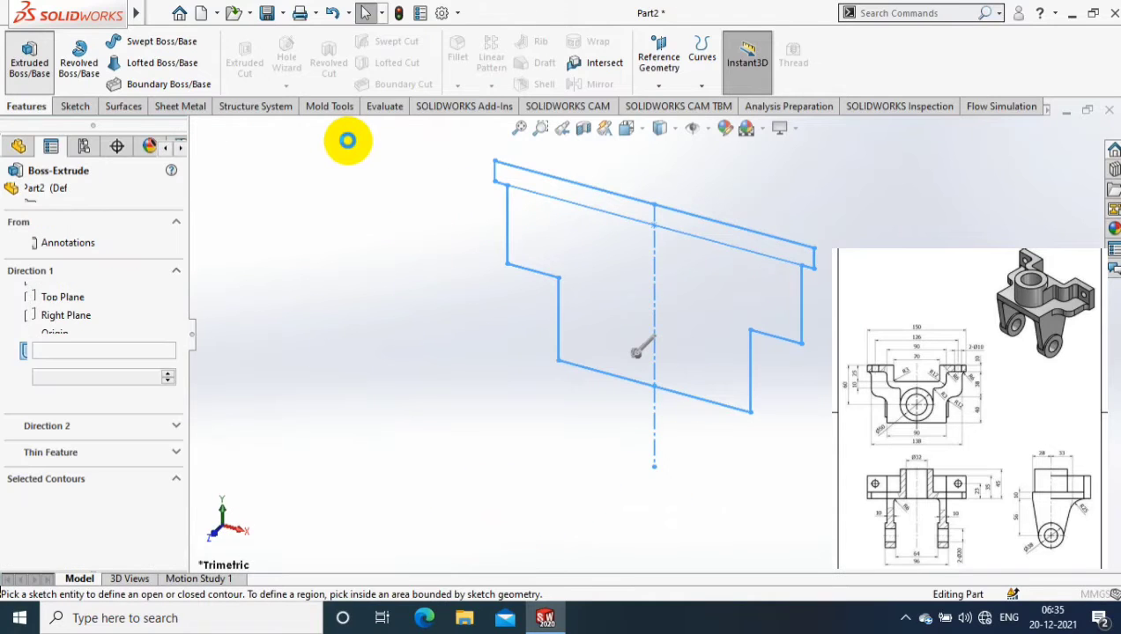
click(467, 248)
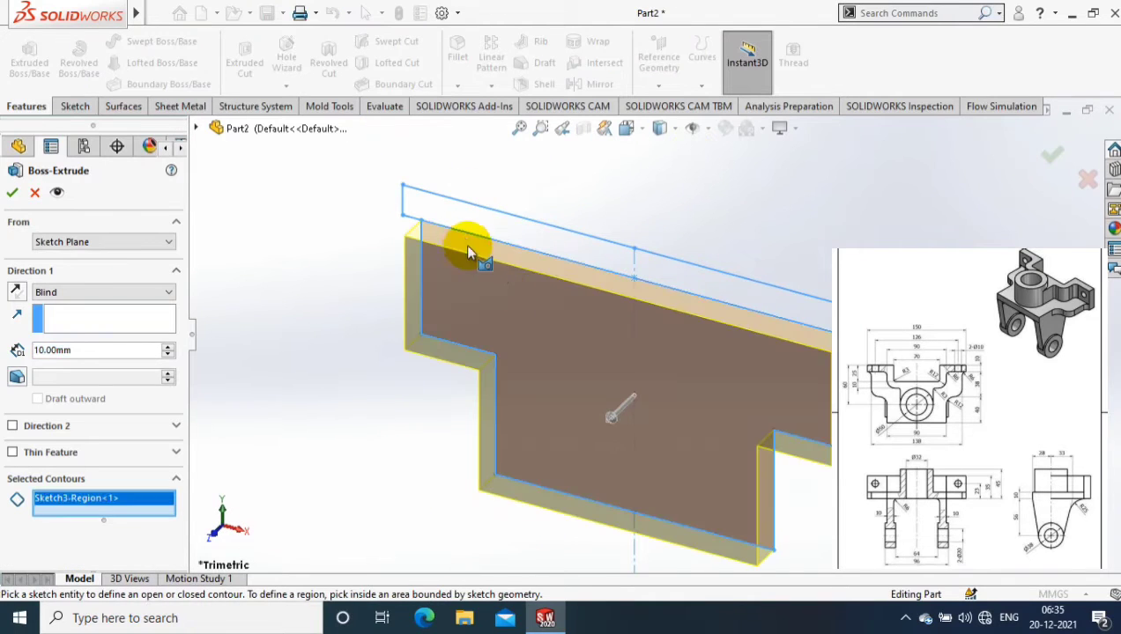
click(101, 292)
click(66, 357)
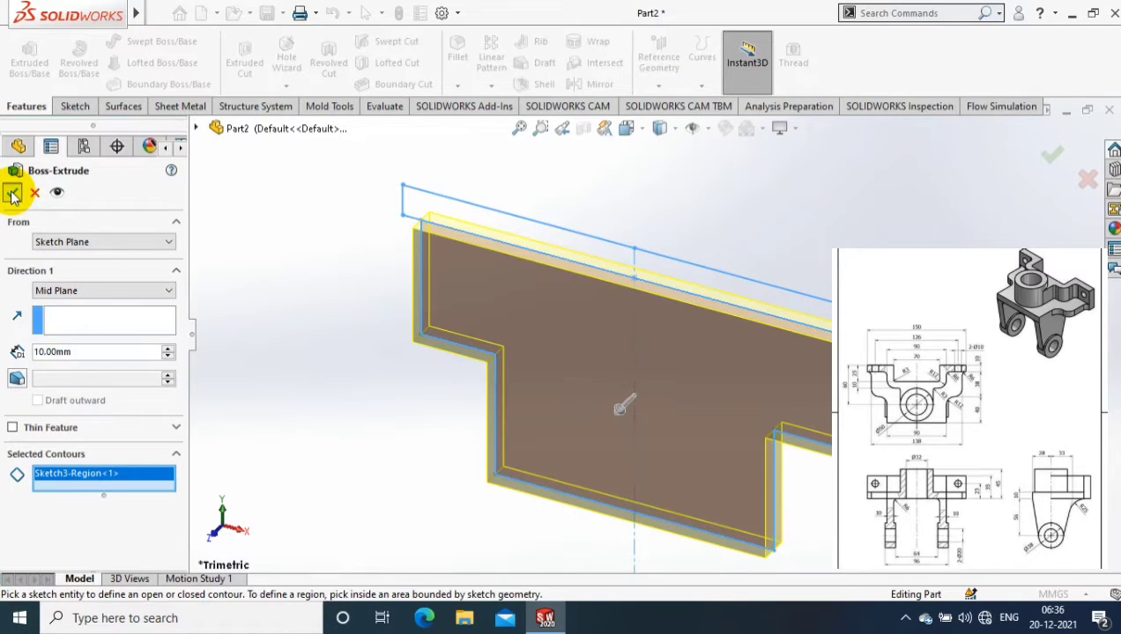
right_click(269, 302)
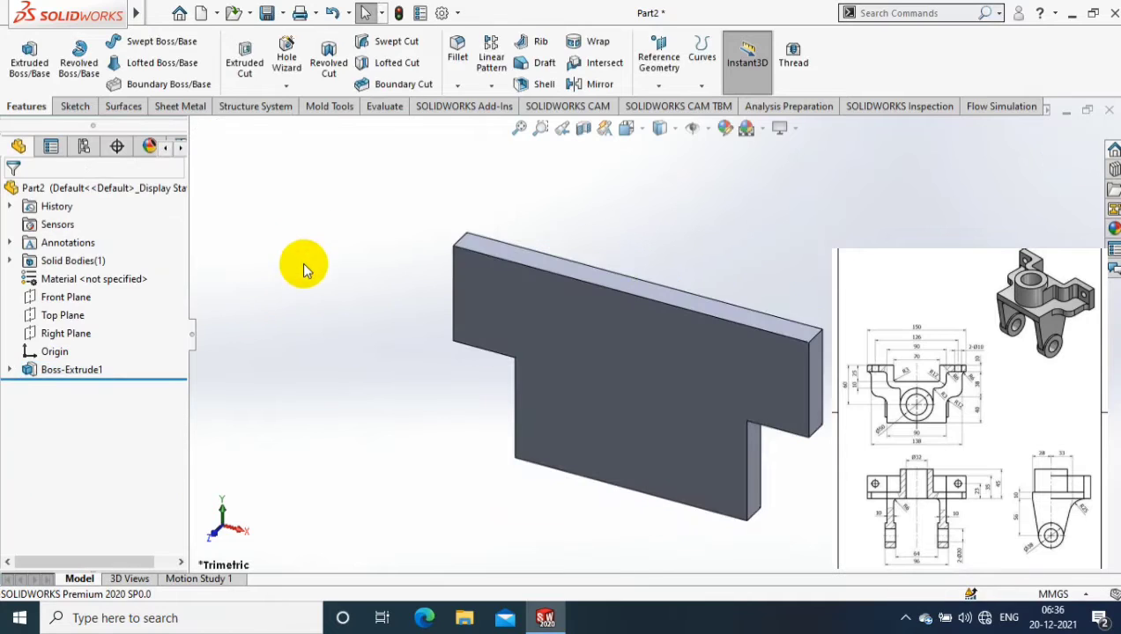
click(10, 370)
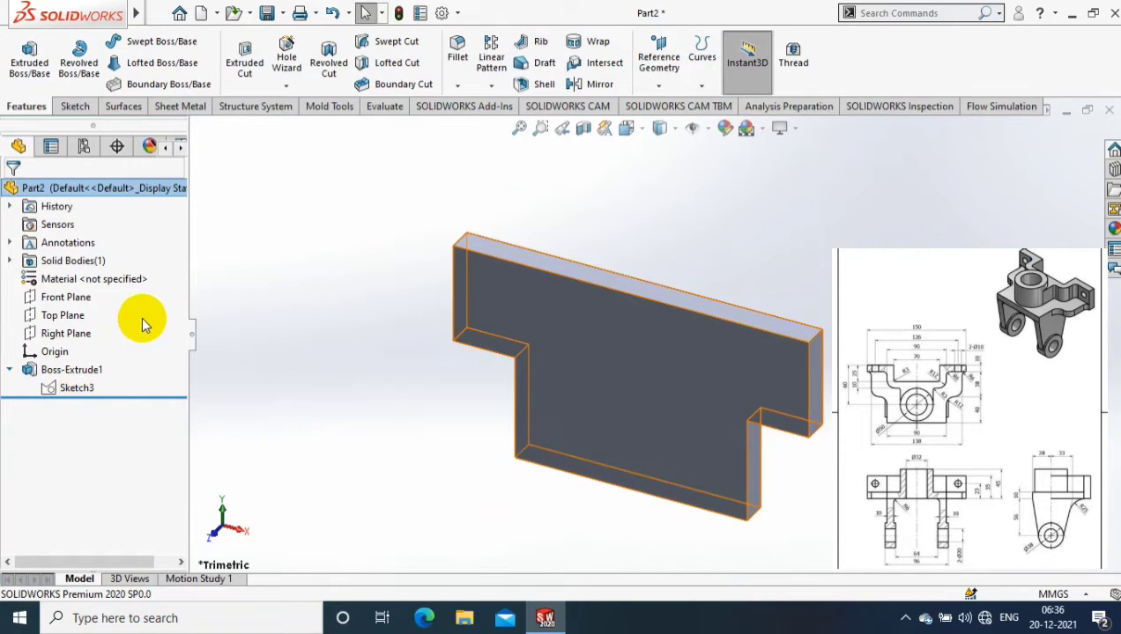
Step: Show the original sketch and set up a new sketch facing the plate's front face
right_click(77, 387)
click(96, 319)
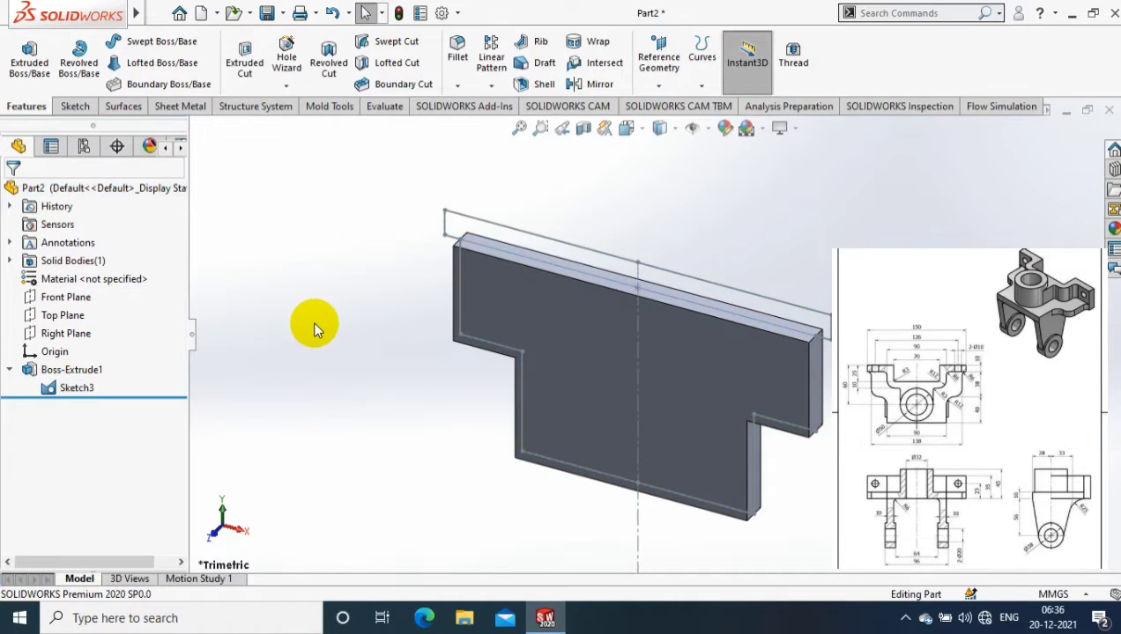
right_click(585, 332)
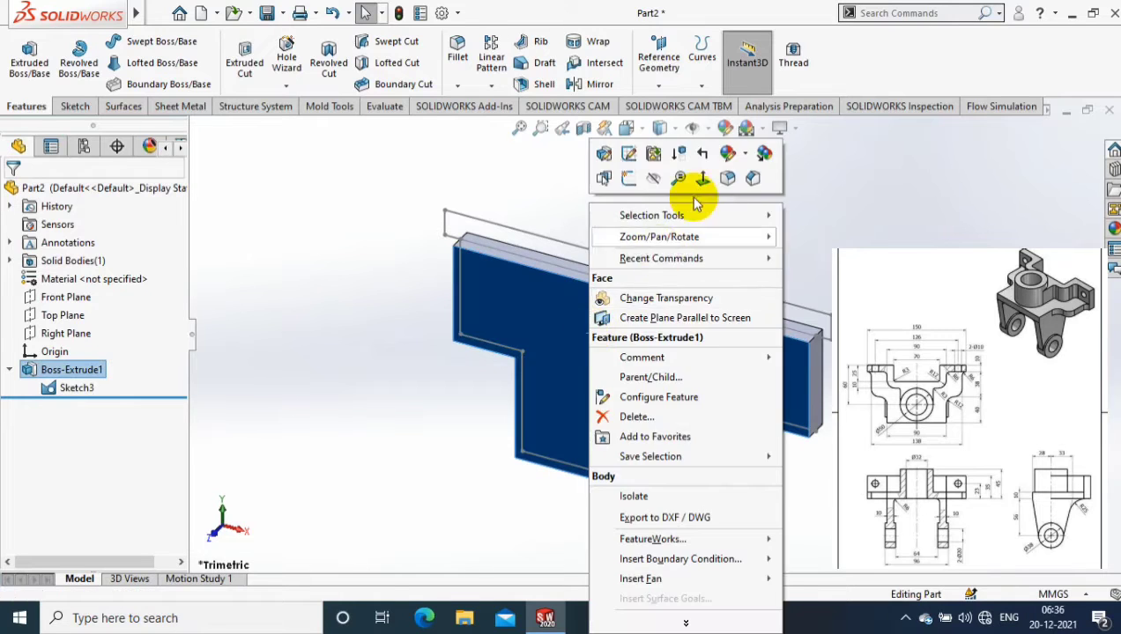
click(696, 181)
key(l)
Step: Draw connected profile lines near the plate's top-left corner and along its top edge
click(267, 251)
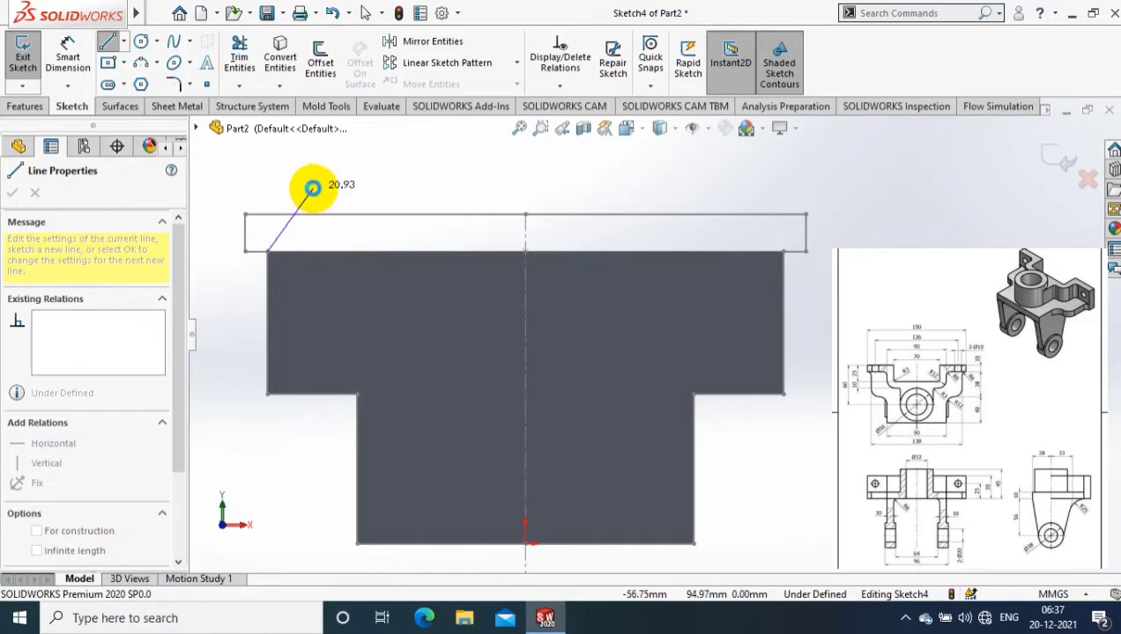
click(124, 41)
click(130, 62)
click(362, 251)
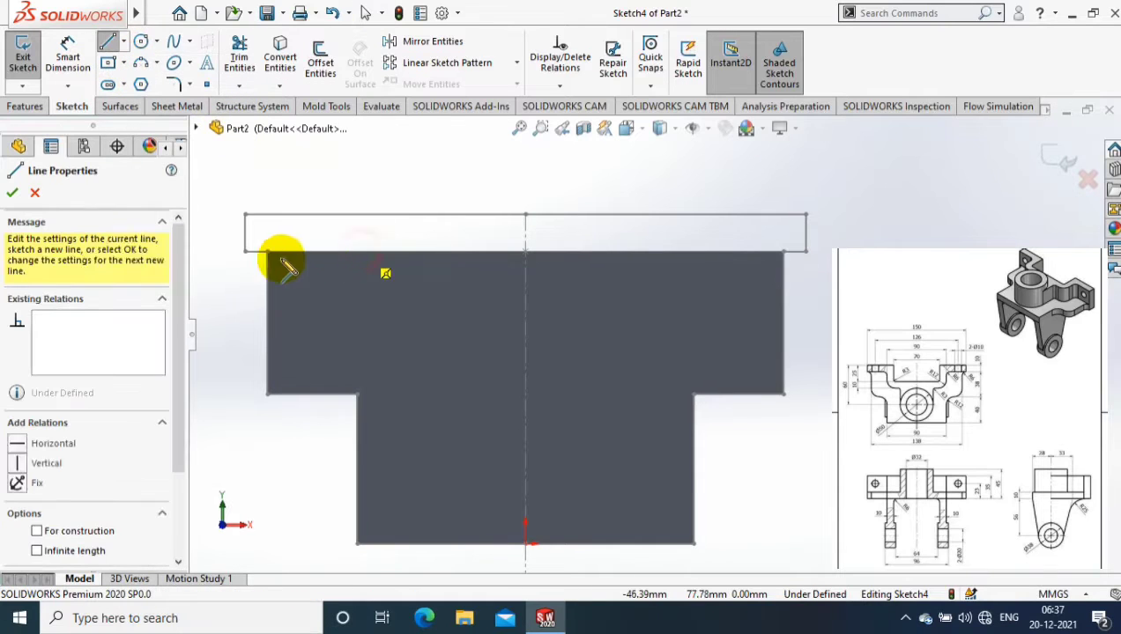
click(245, 252)
click(245, 215)
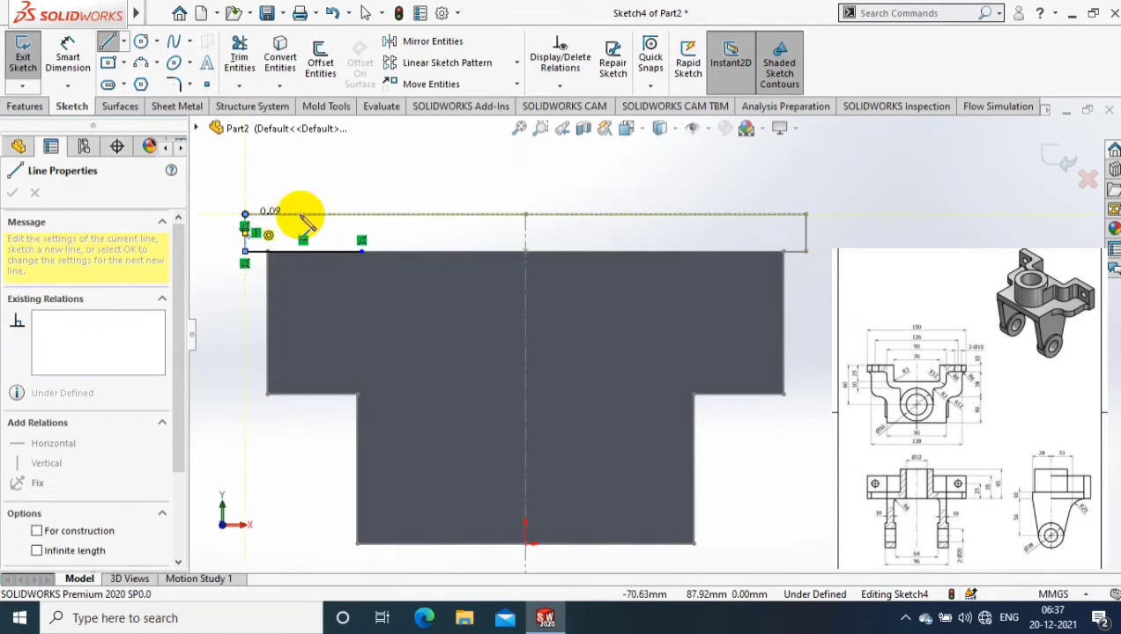
click(409, 214)
click(409, 325)
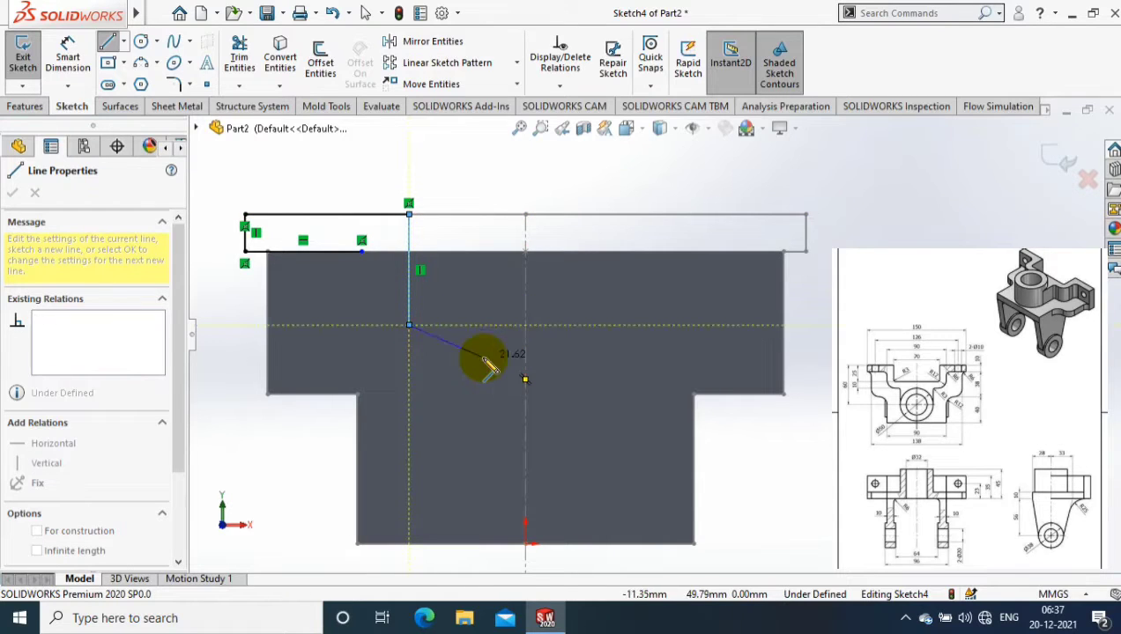
Step: Draw a circle centred on the centreline below the top edge
key(Escape)
click(155, 42)
click(163, 54)
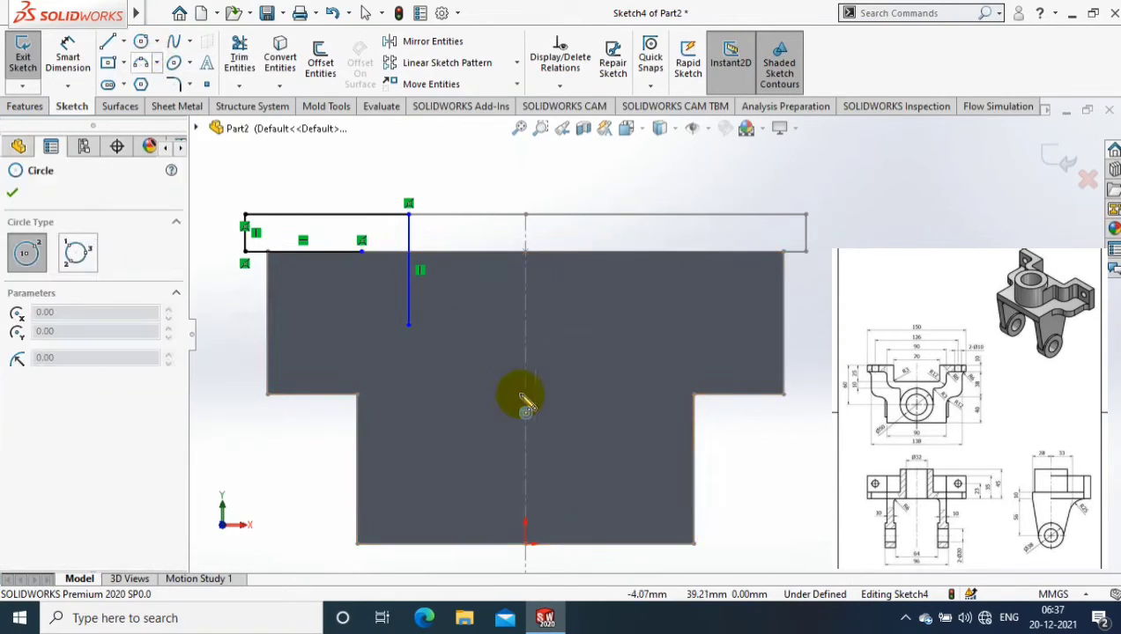
click(525, 385)
click(596, 372)
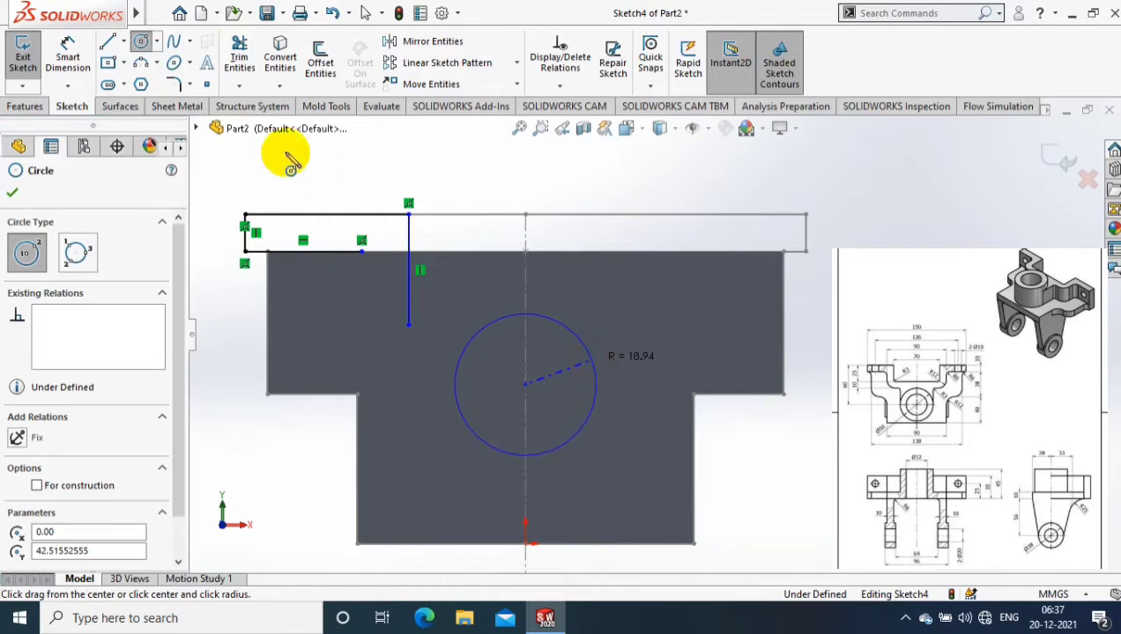
key(Escape)
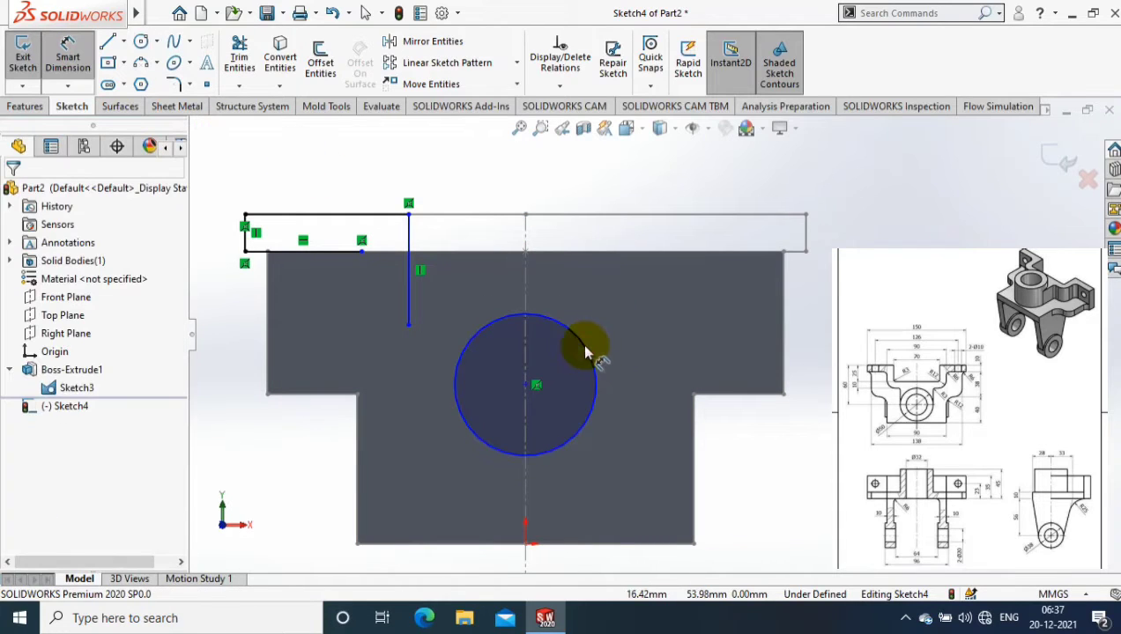
Step: Dimension the circle to 50 mm diameter with its centre 60 mm below the top line
click(817, 350)
click(826, 362)
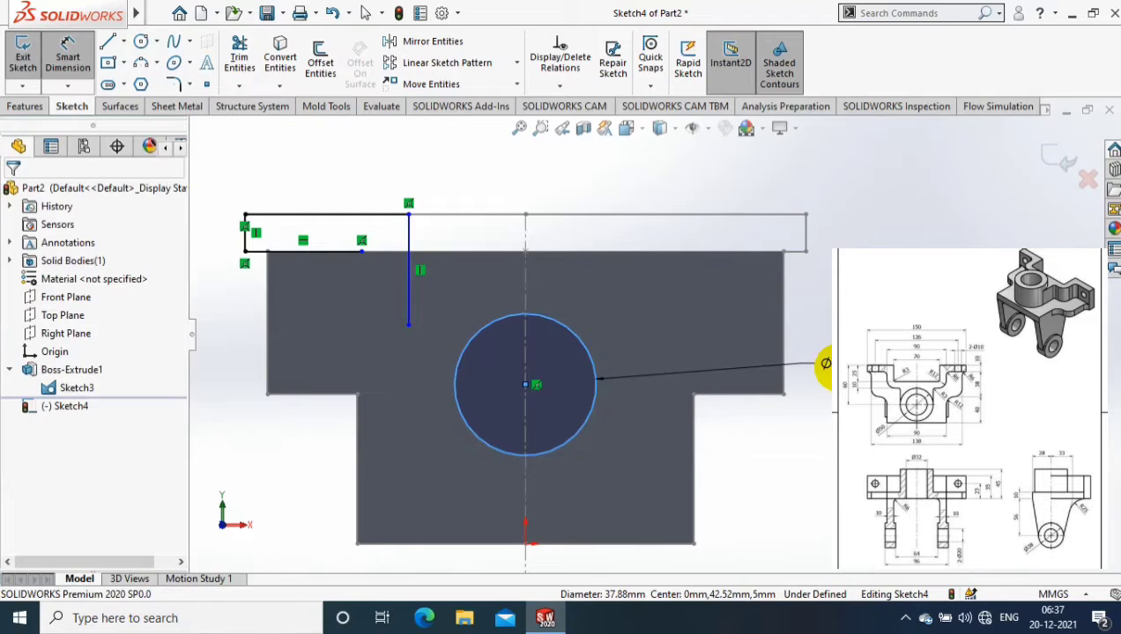
key(Return)
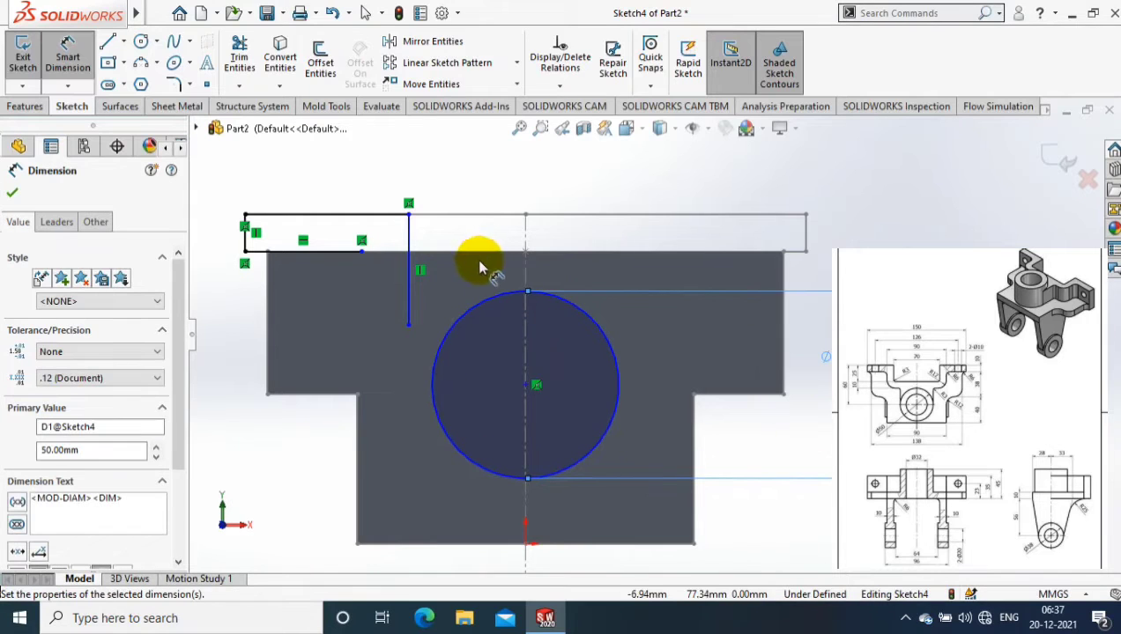
click(462, 222)
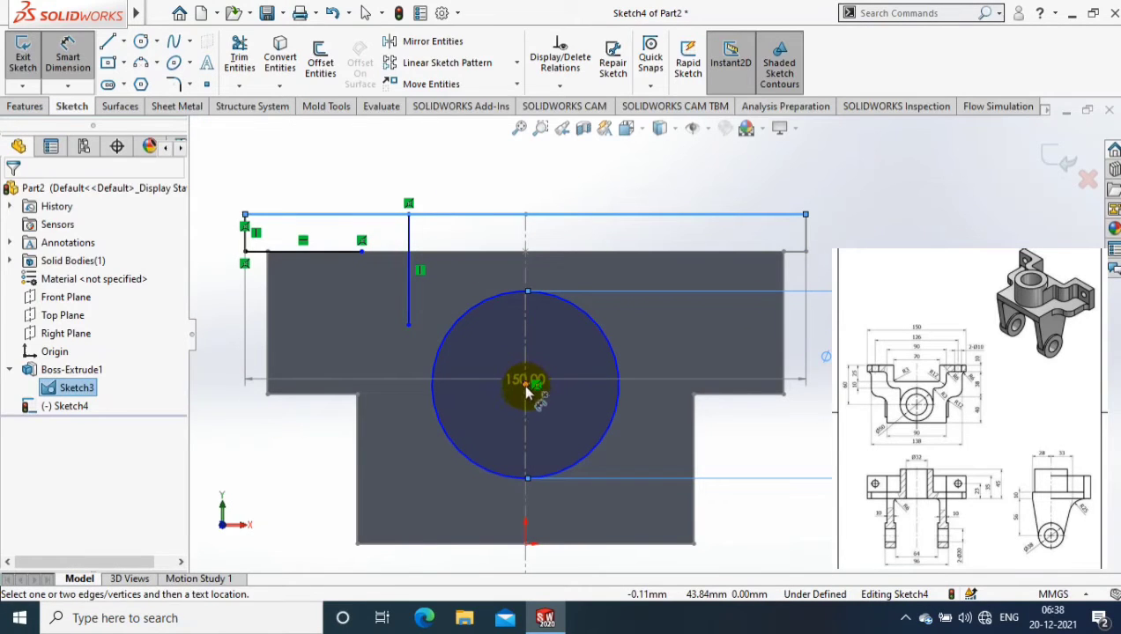
click(526, 388)
click(195, 363)
text(60.00mm)
key(Return)
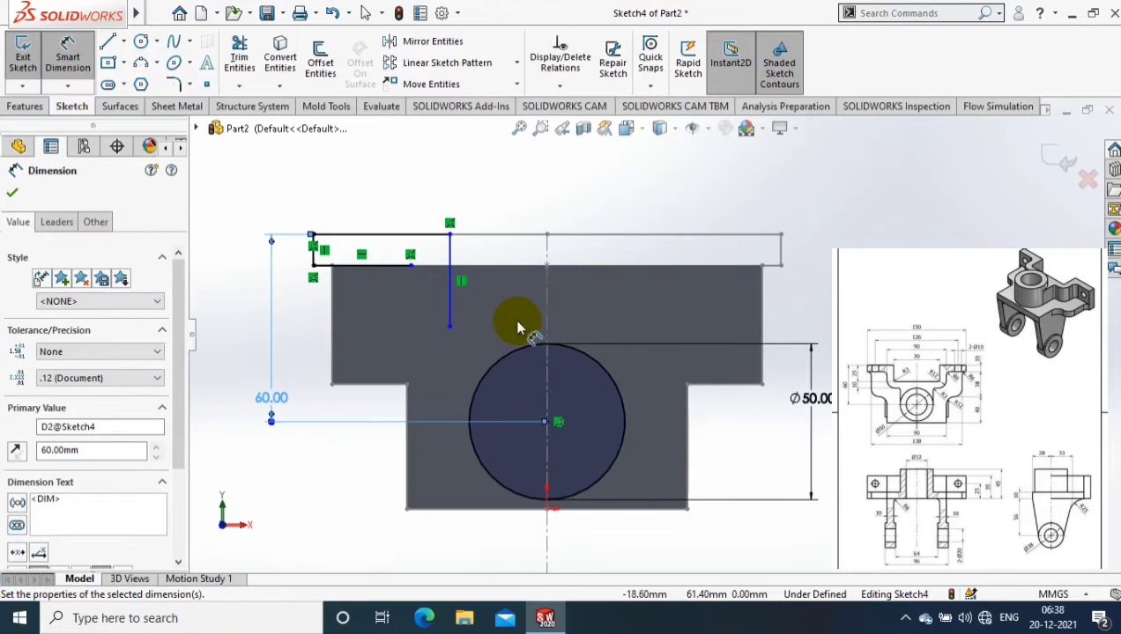
key(Escape)
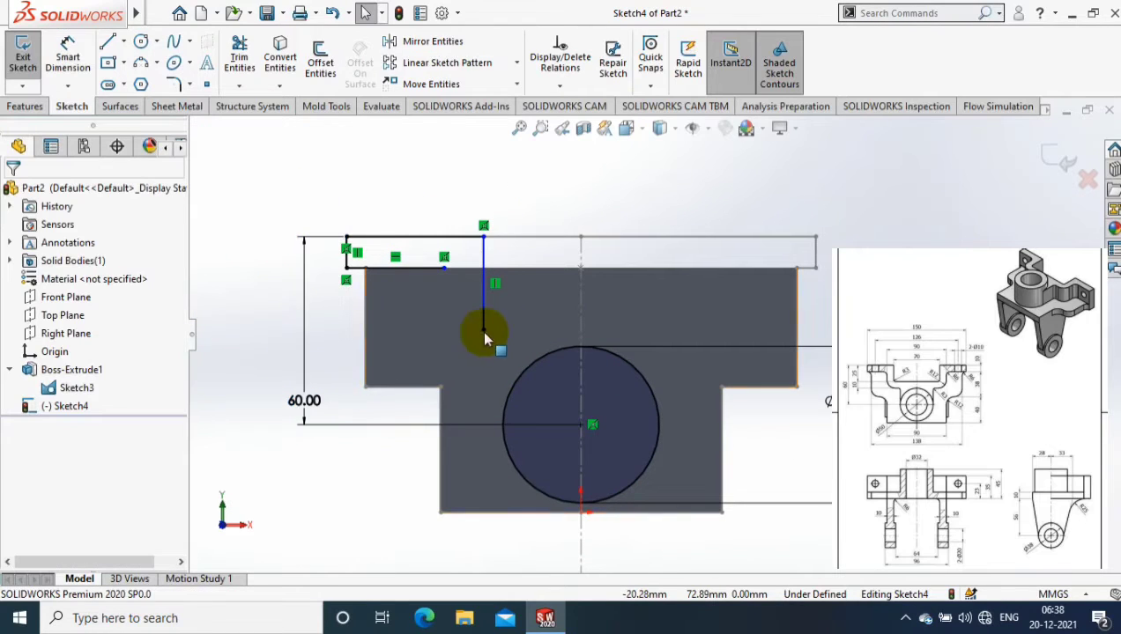
Step: Shorten the vertical line and add a horizontal line from it to the centreline
scroll(476, 313, down, 2)
click(496, 339)
drag(496, 340, 526, 308)
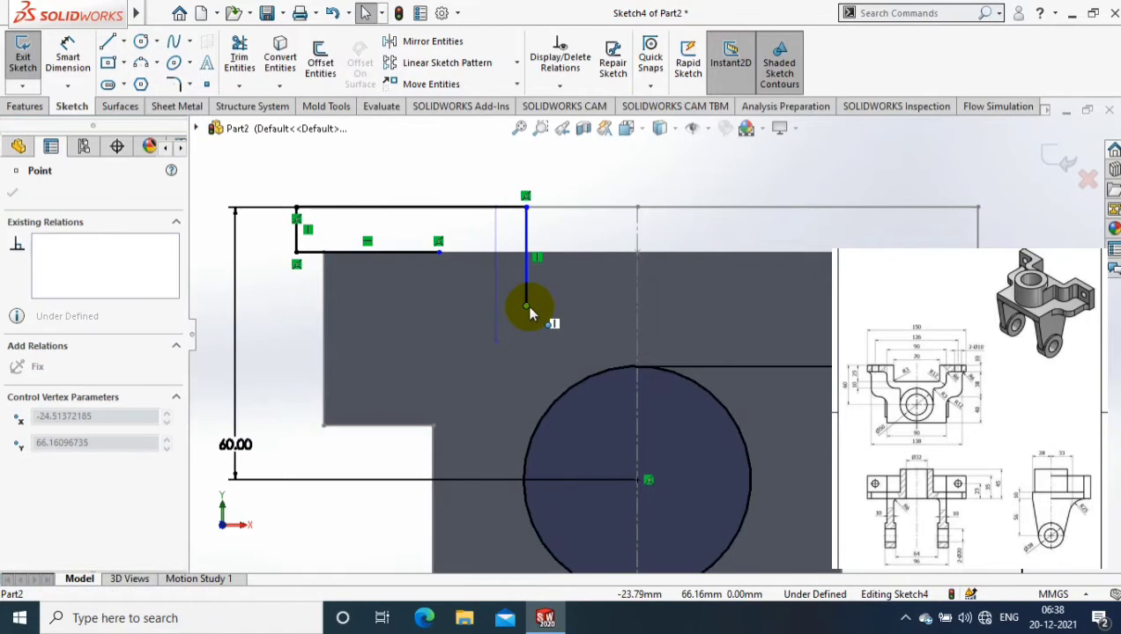
key(l)
click(526, 308)
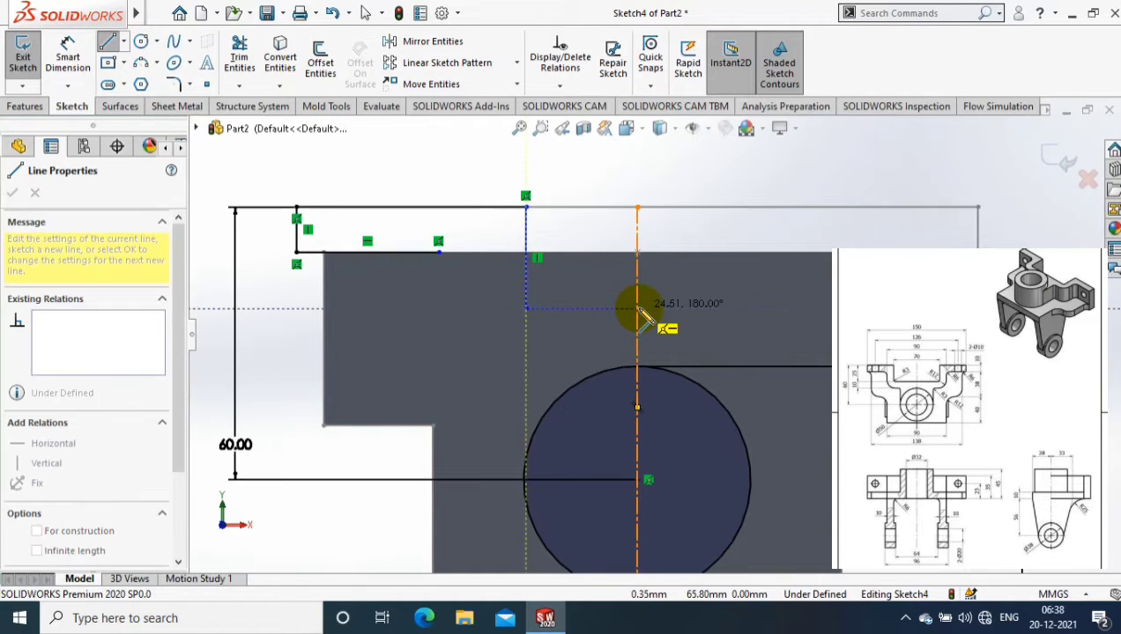
click(647, 308)
key(Escape)
Step: Draw stepped lines down to the circle, tangent to it and ending level with its centre
click(124, 41)
click(152, 69)
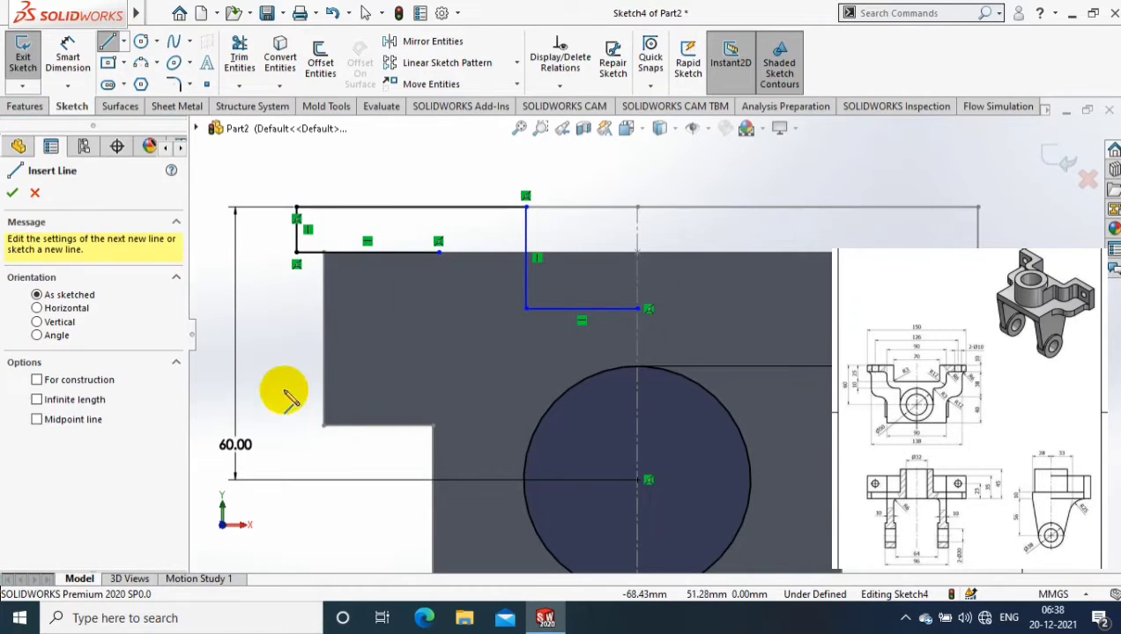
click(438, 253)
click(544, 360)
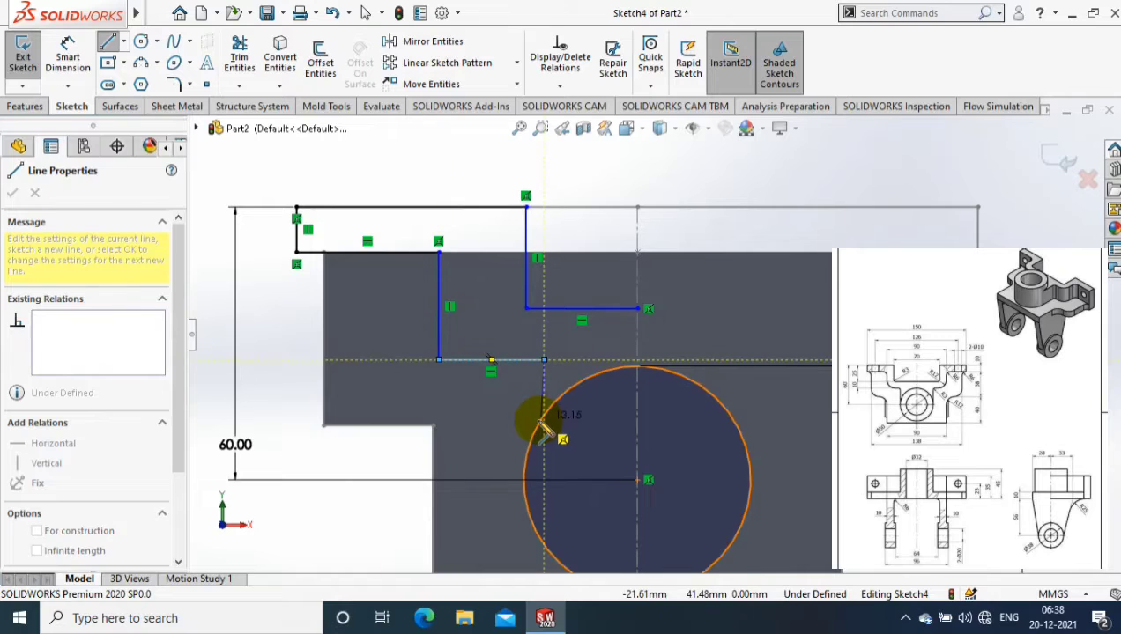
click(544, 395)
key(Escape)
click(525, 450)
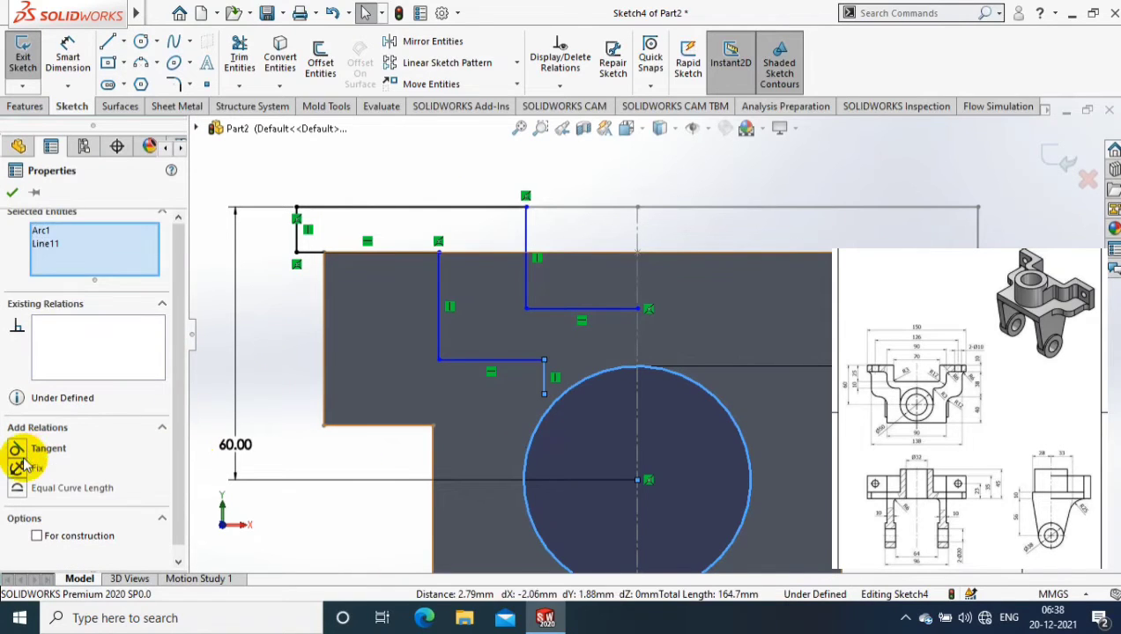
click(18, 449)
key(Escape)
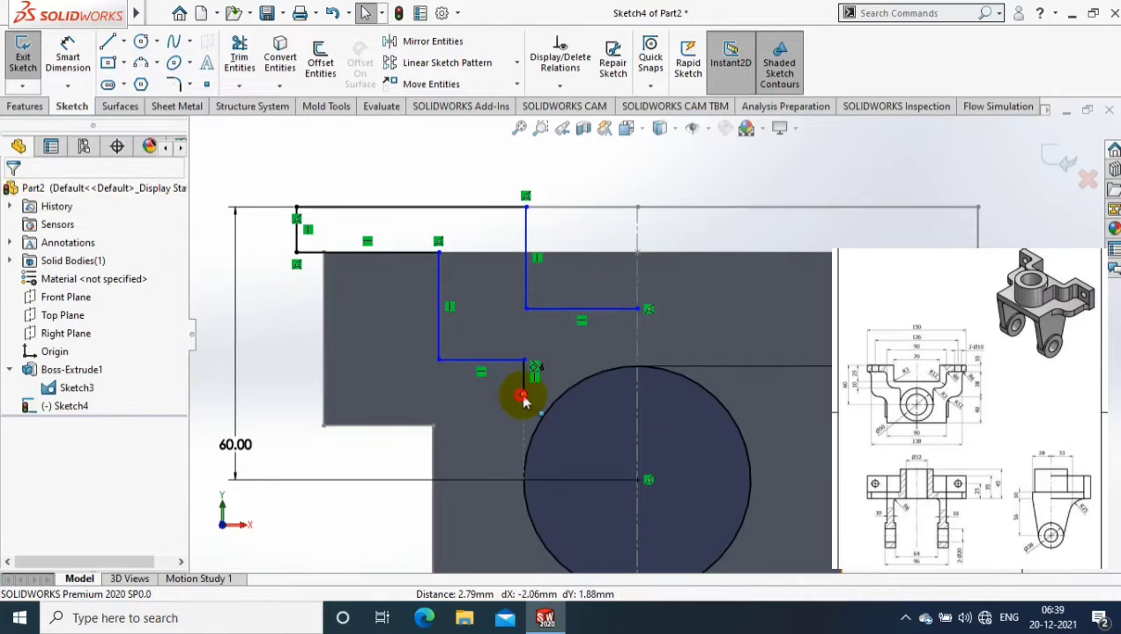
click(523, 394)
drag(524, 482, 523, 480)
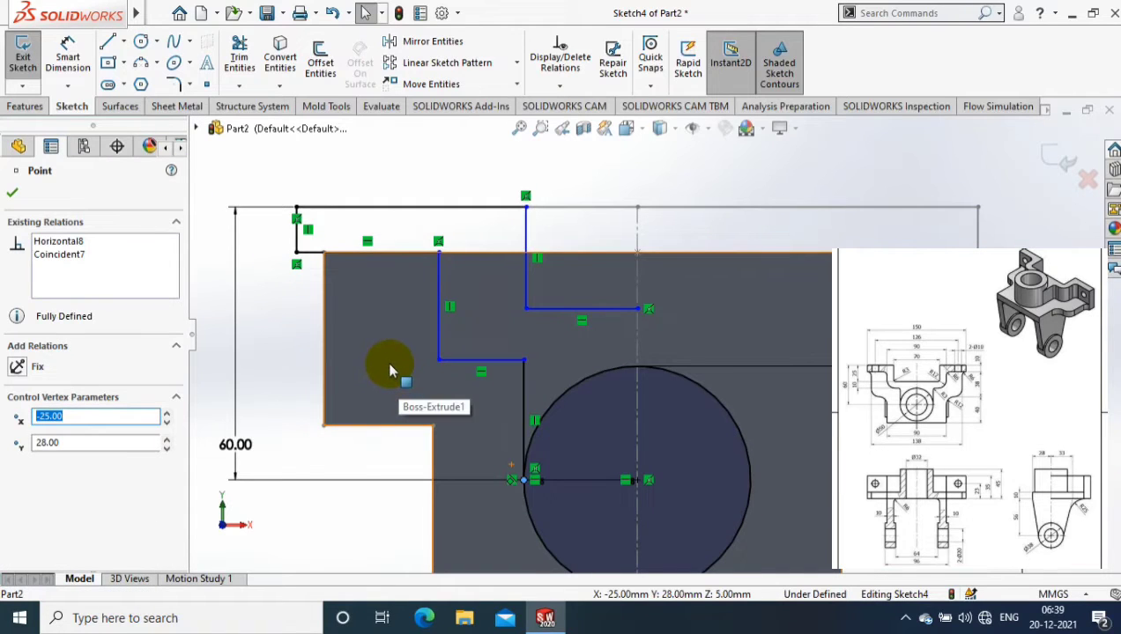
scroll(520, 282, up, 2)
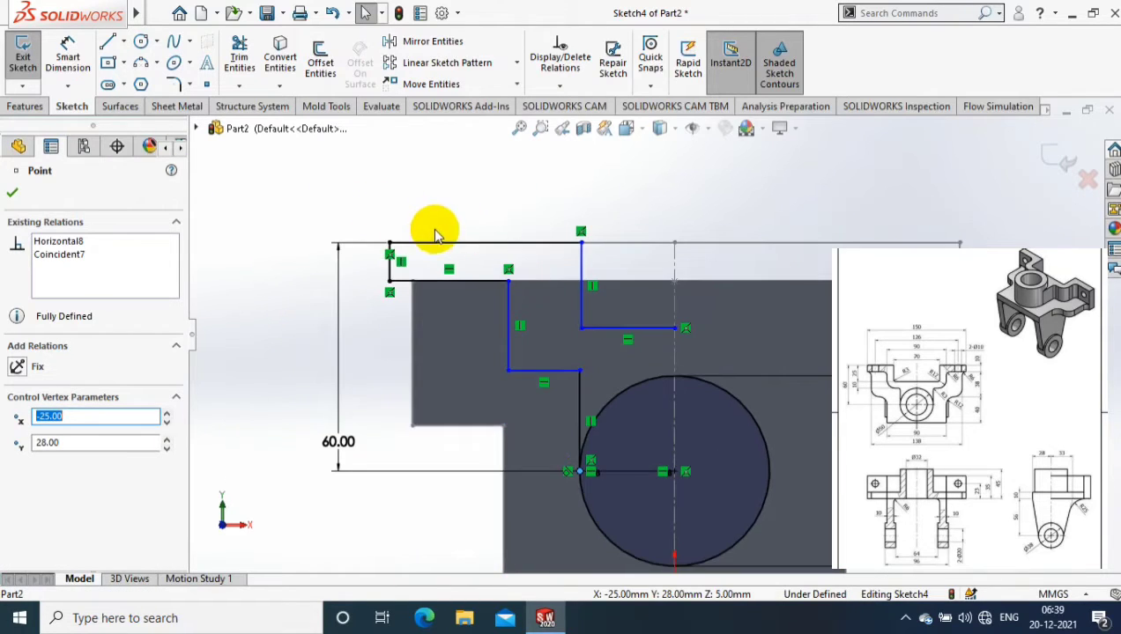
Step: Add a 35 mm distance from the centreline and a 25 mm vertical dimension
key(d)
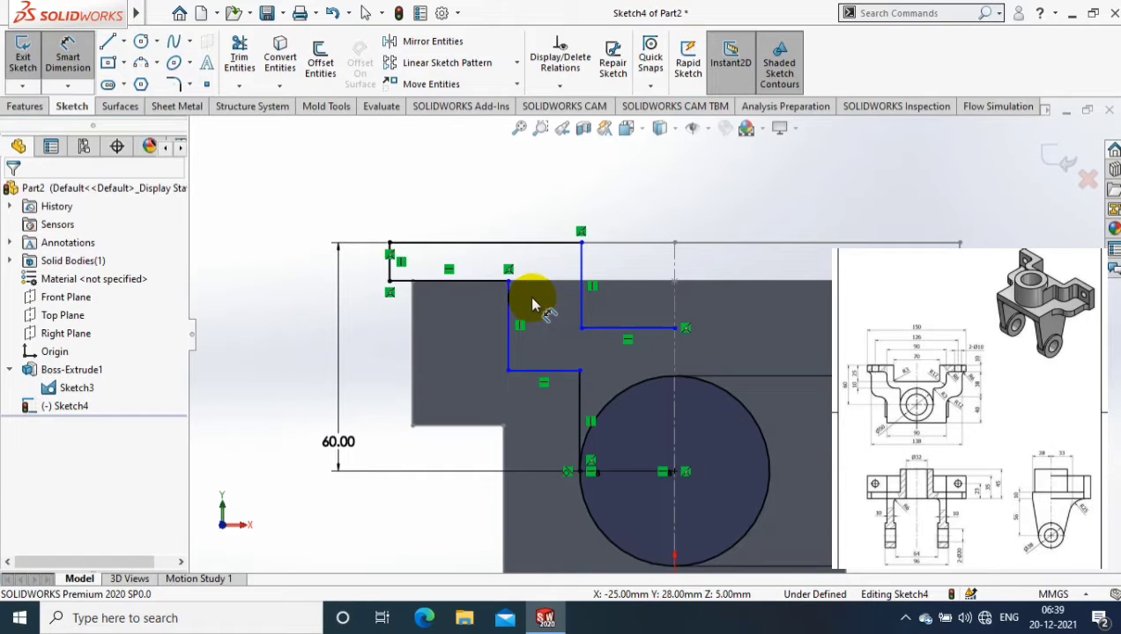
click(581, 231)
click(674, 241)
click(617, 208)
text(35)
key(Return)
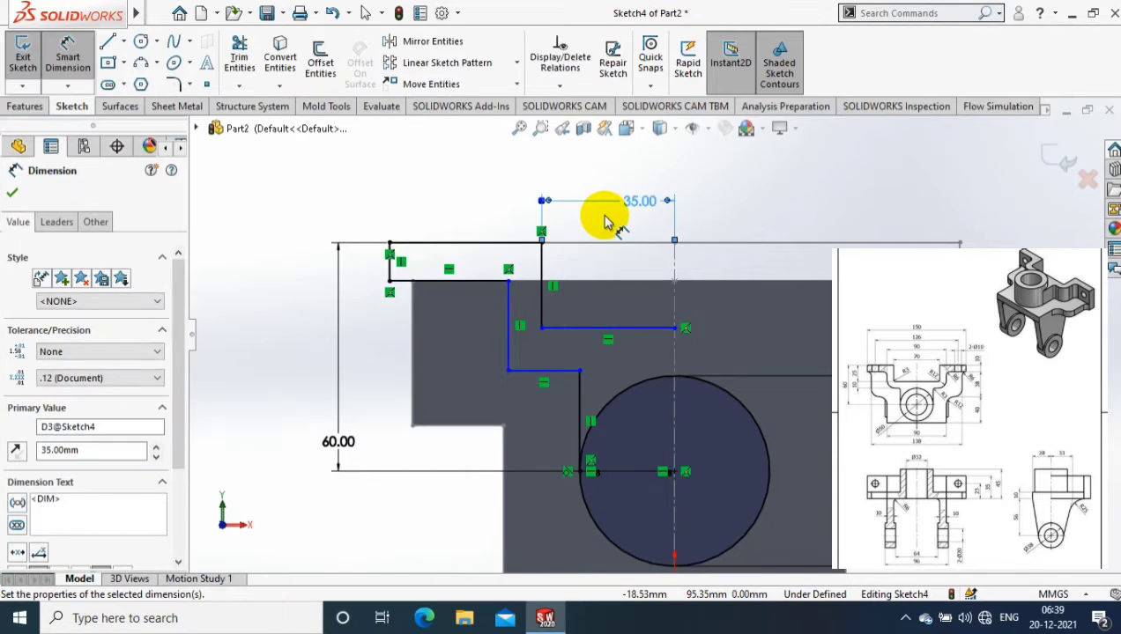
click(603, 329)
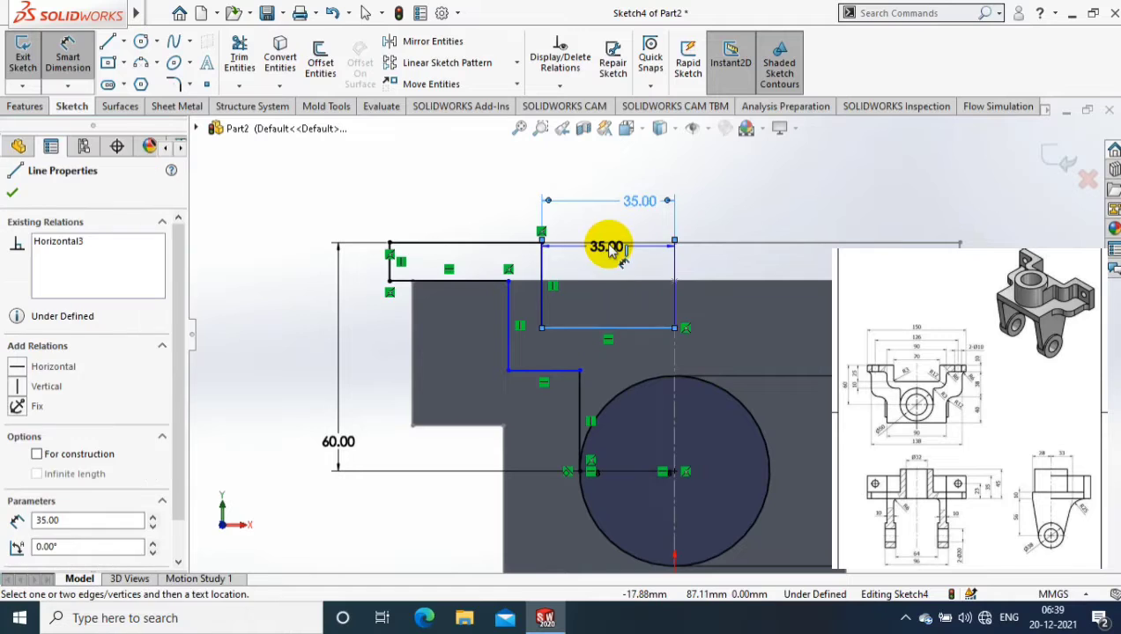
click(614, 242)
click(317, 300)
text(25)
key(Return)
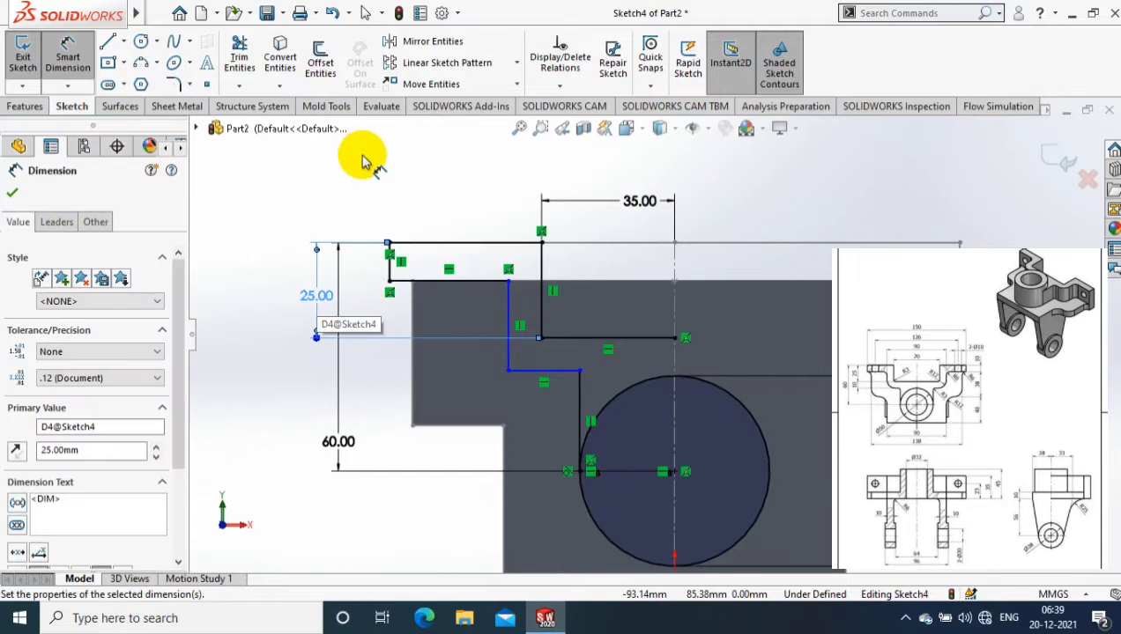
click(364, 159)
Step: Add the 45 mm horizontal dimension so Sketch4 is fully defined
drag(509, 295, 675, 285)
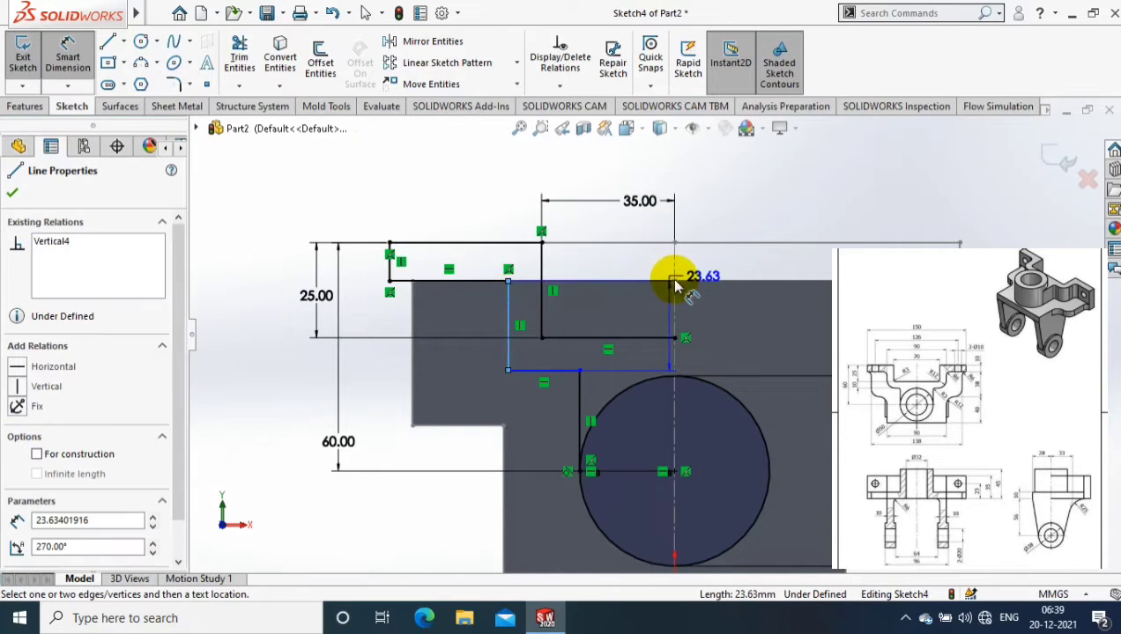
click(677, 299)
click(573, 178)
text(45)
key(Return)
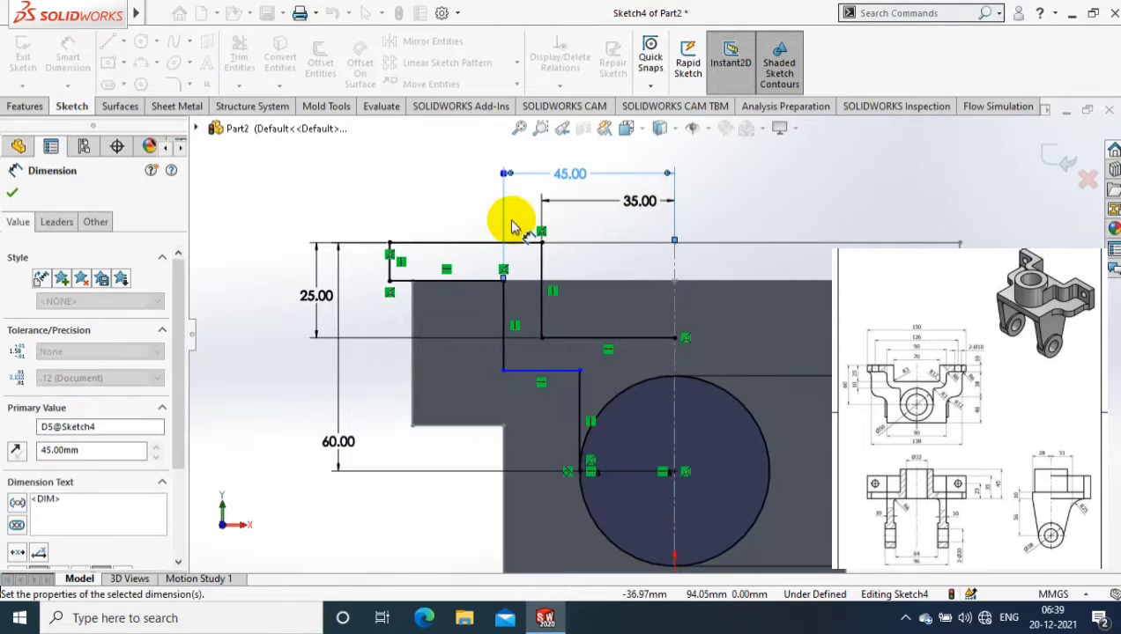
click(541, 371)
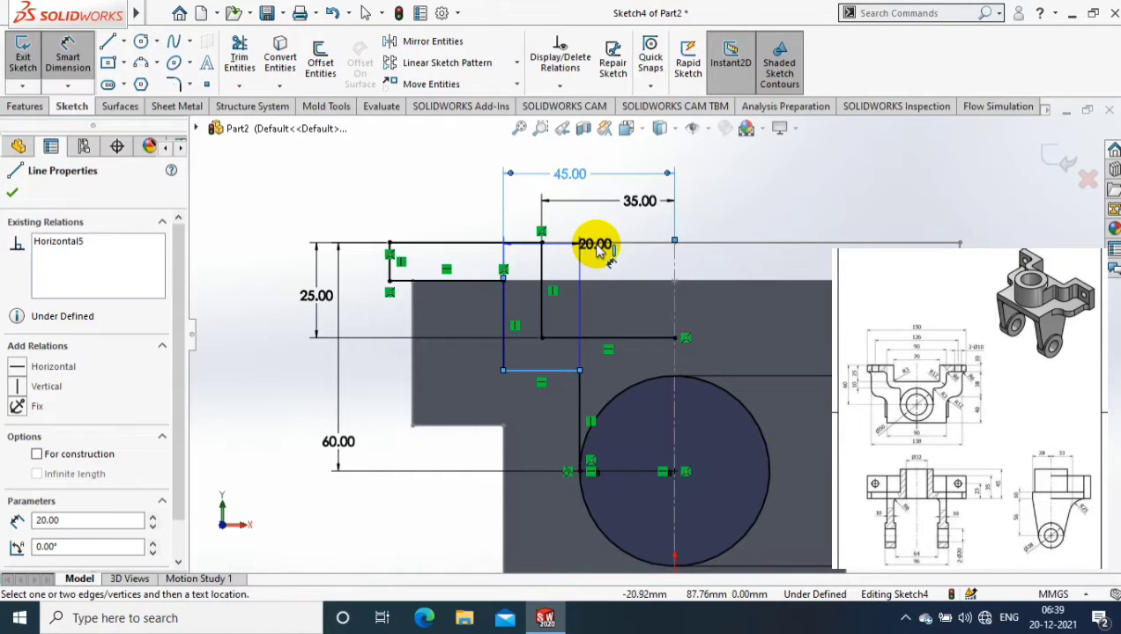
key(Escape)
click(640, 201)
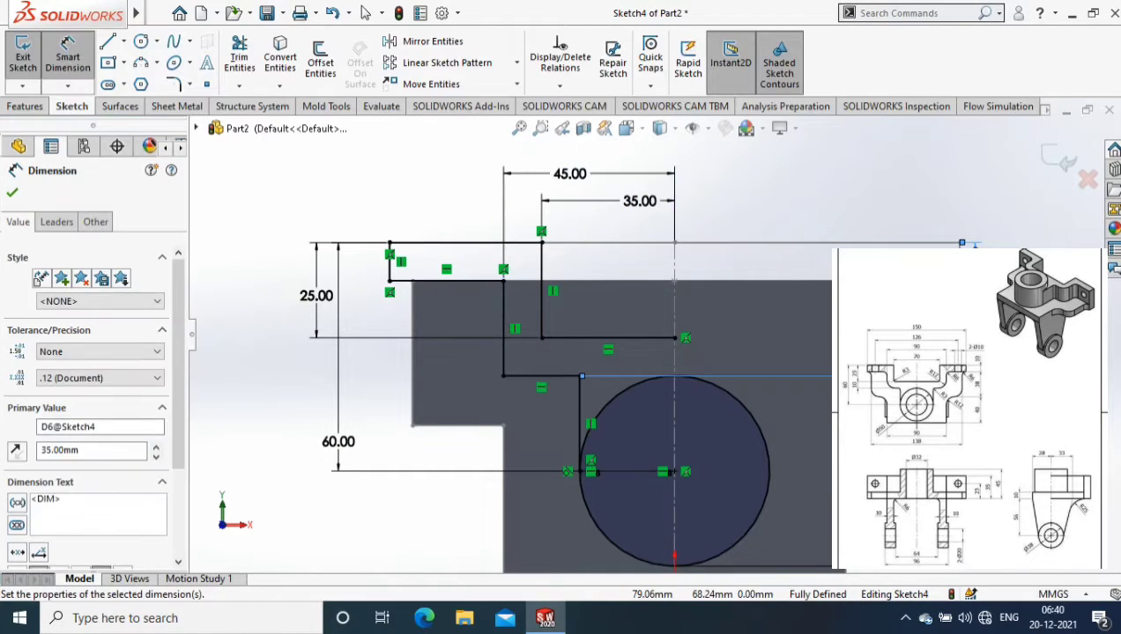
key(Escape)
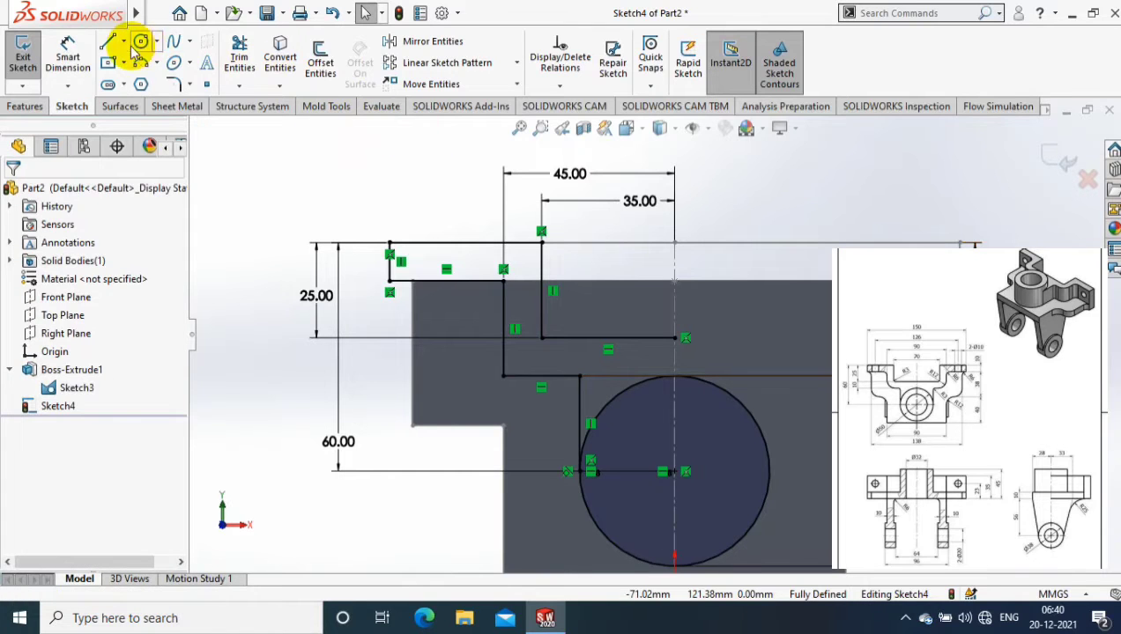
Step: Draw a vertical centreline from the top edge midpoint down through the circle's centre
click(108, 41)
key(Escape)
click(124, 41)
click(132, 80)
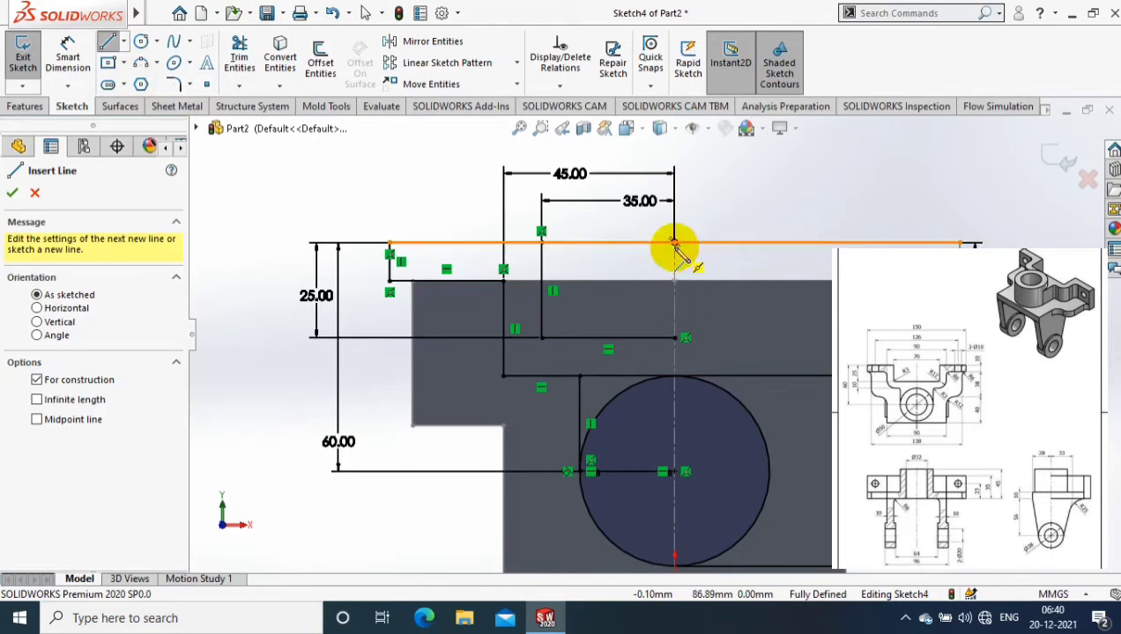
click(675, 243)
click(675, 375)
key(Escape)
Step: Mirror the six left slot profile lines across the centreline and rebuild the sketch
click(414, 42)
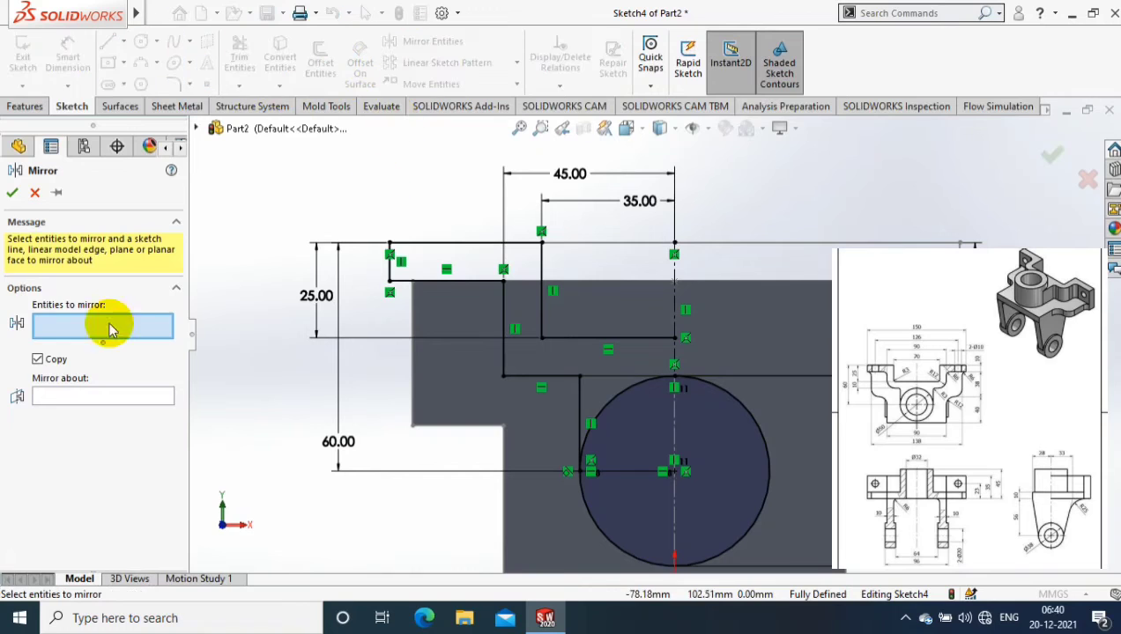
click(390, 262)
click(450, 243)
click(480, 282)
click(537, 291)
click(504, 326)
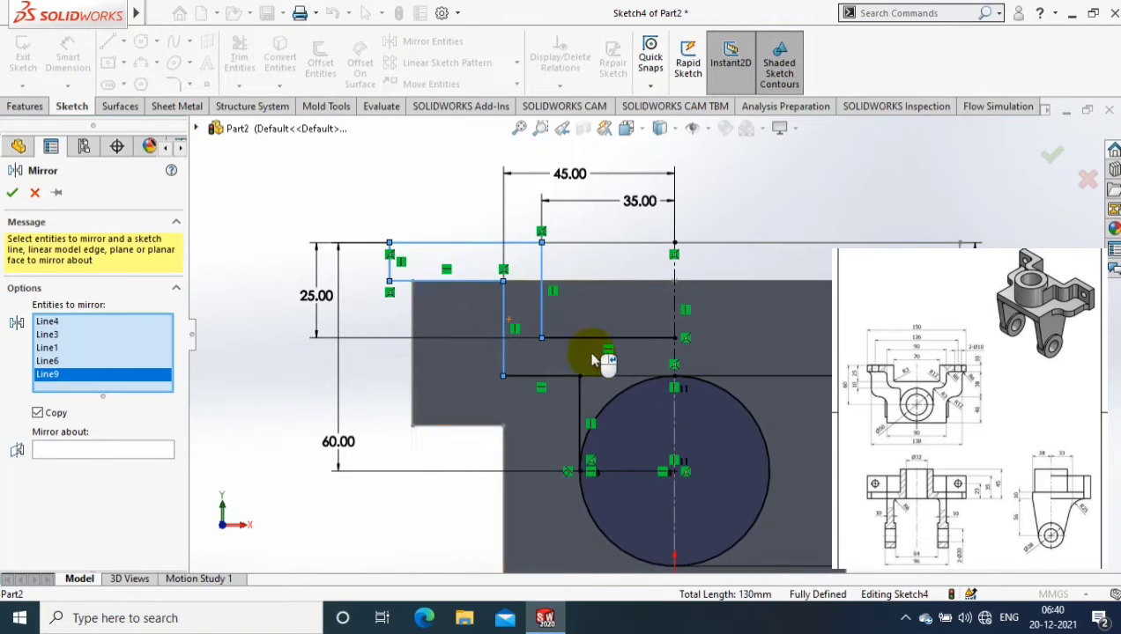
click(599, 339)
click(537, 377)
click(674, 332)
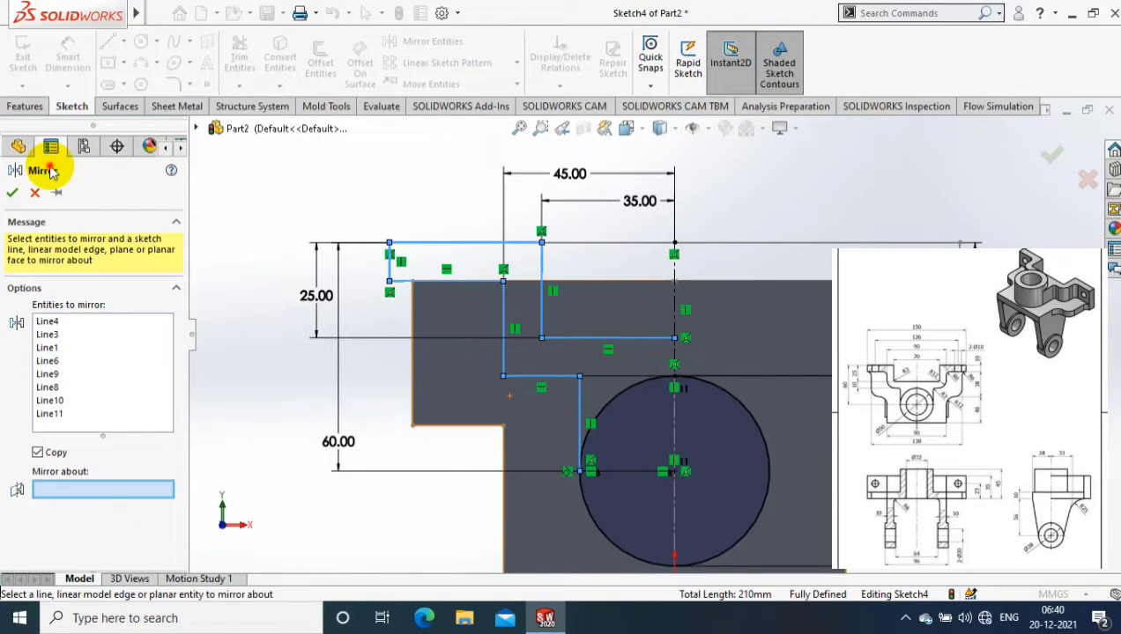
click(12, 192)
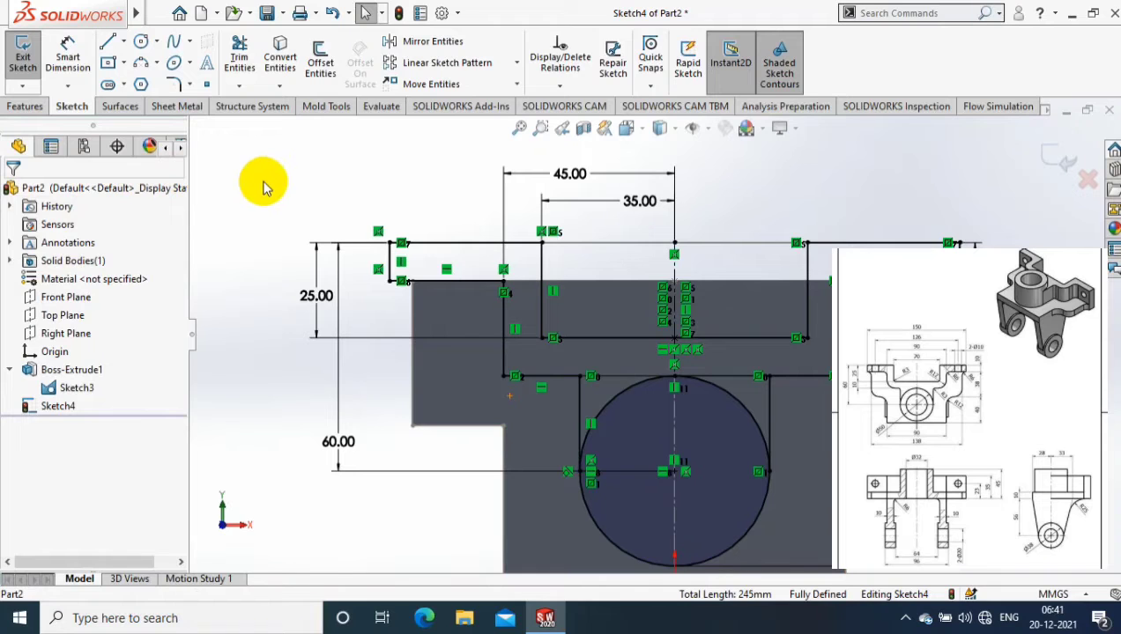
key(ctrl+b)
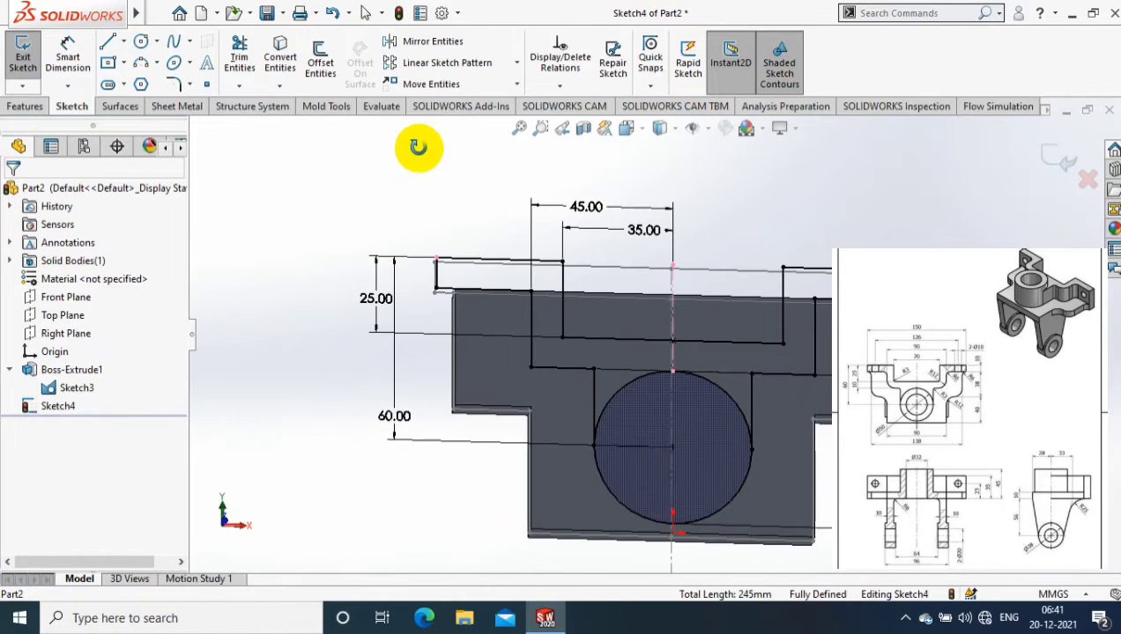
Step: Extrude Sketch4's 50 mm circle 35 mm into a cylindrical boss, Boss-Extrude2
click(25, 106)
click(29, 60)
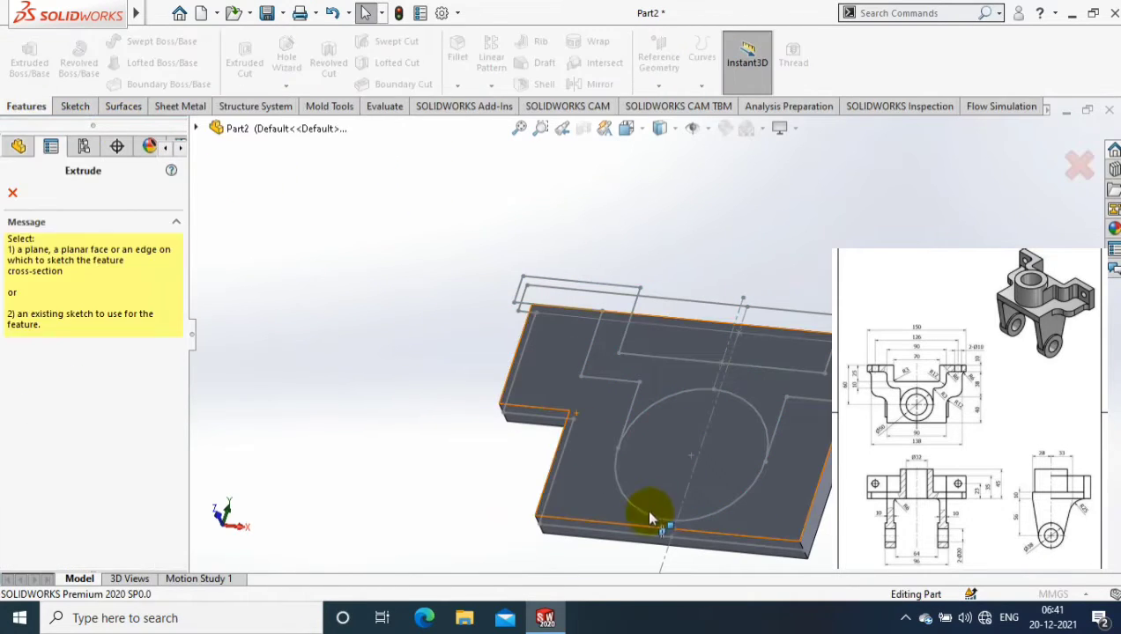
click(646, 505)
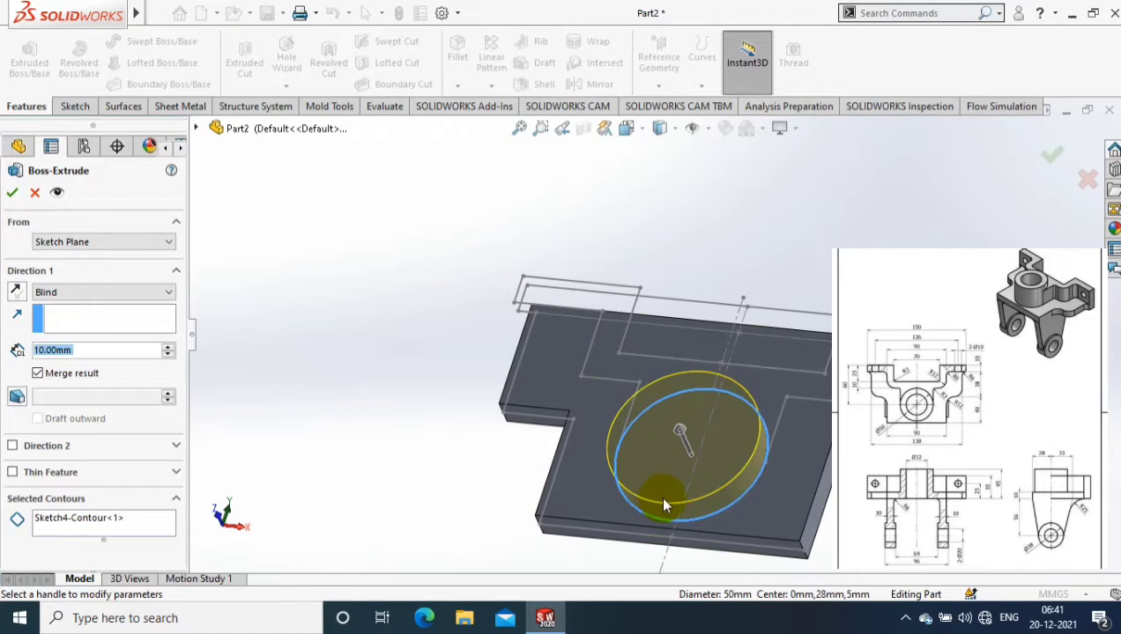
text(35)
key(Return)
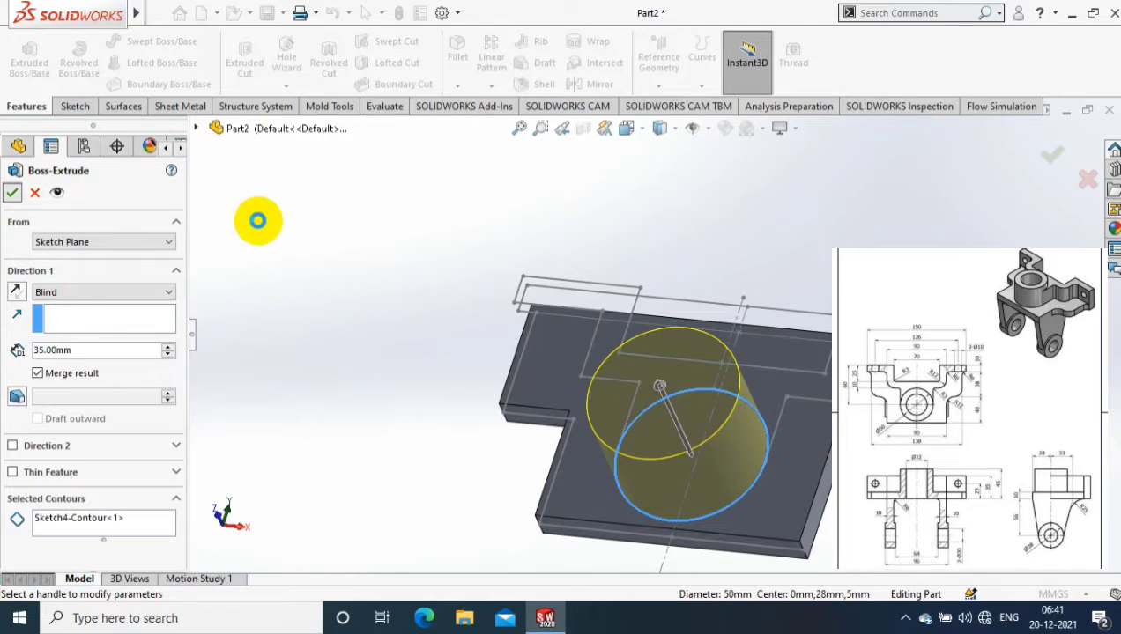
right_click(269, 215)
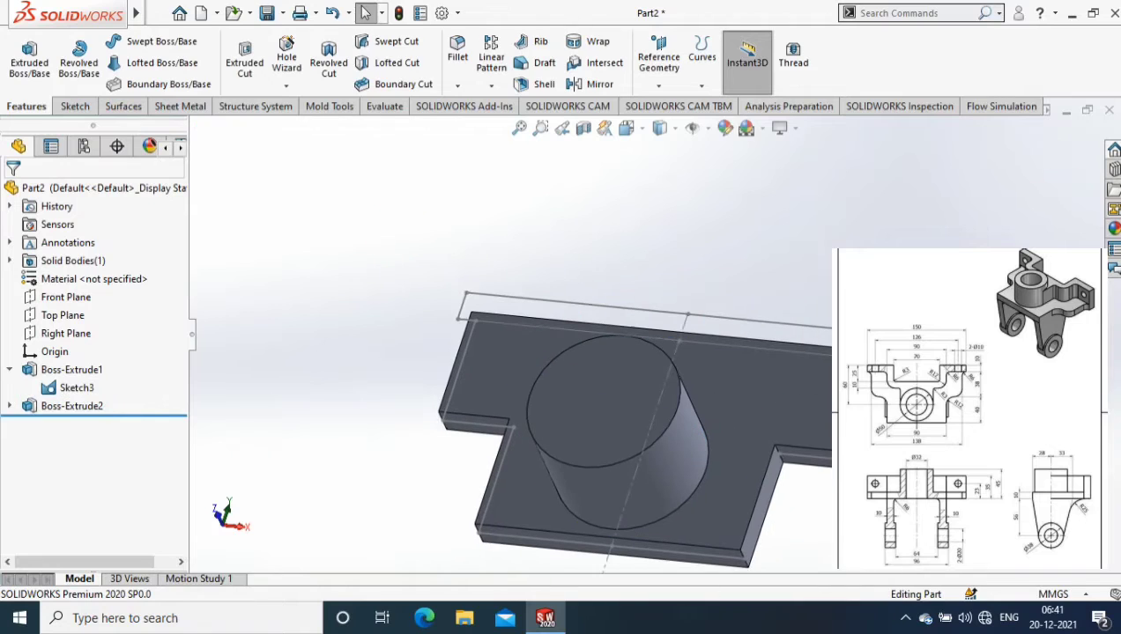
click(10, 406)
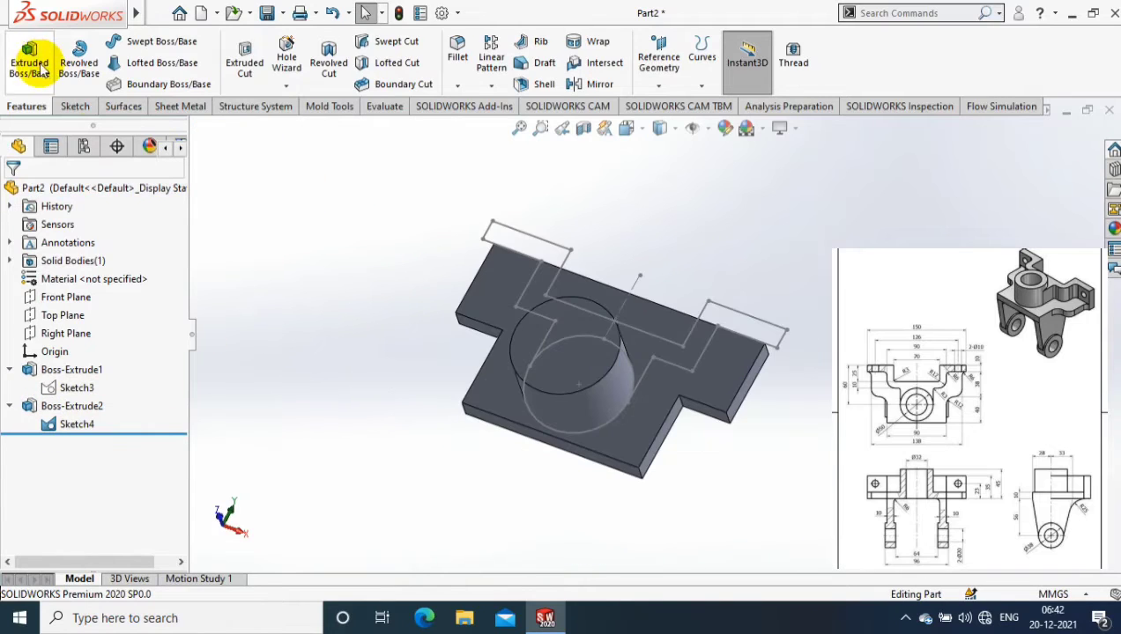
Step: Start a boss extrusion of Sketch4 with Thin Feature off and its four slot regions selected
click(29, 57)
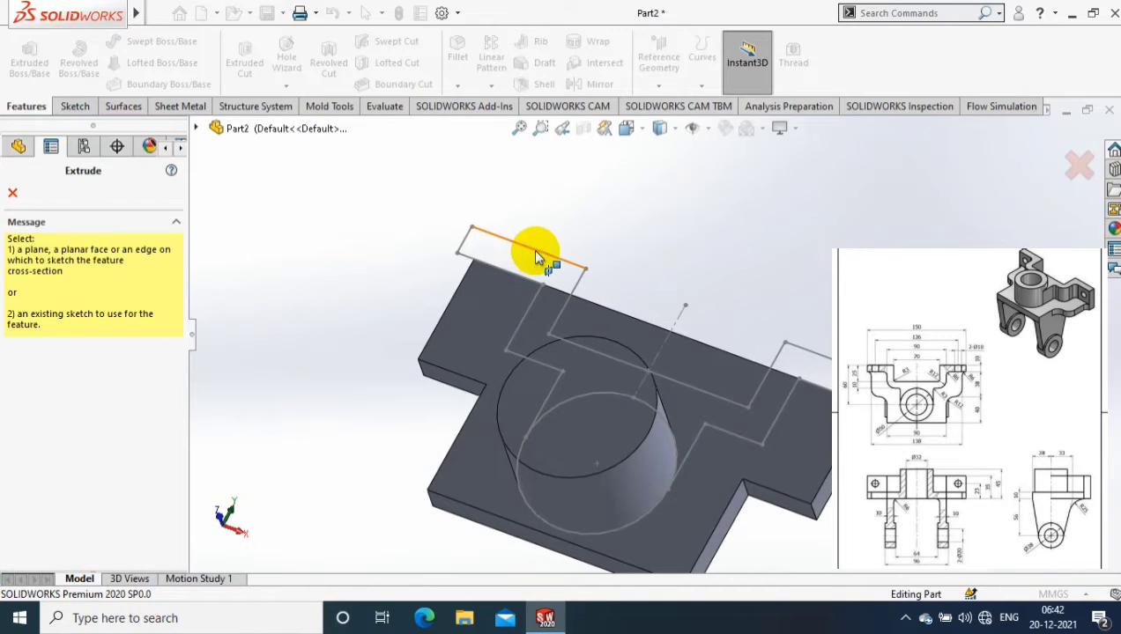
key(Escape)
click(565, 274)
click(745, 357)
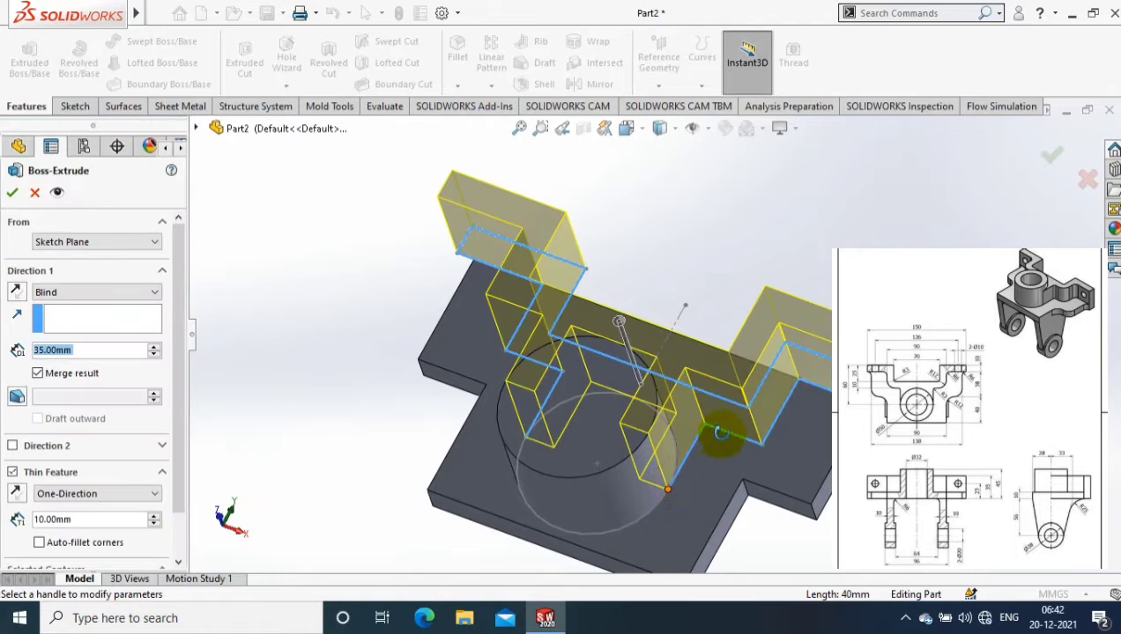
mouse_move(721, 433)
middle_down()
mouse_move(691, 547)
mouse_move(725, 442)
mouse_move(93, 488)
middle_up()
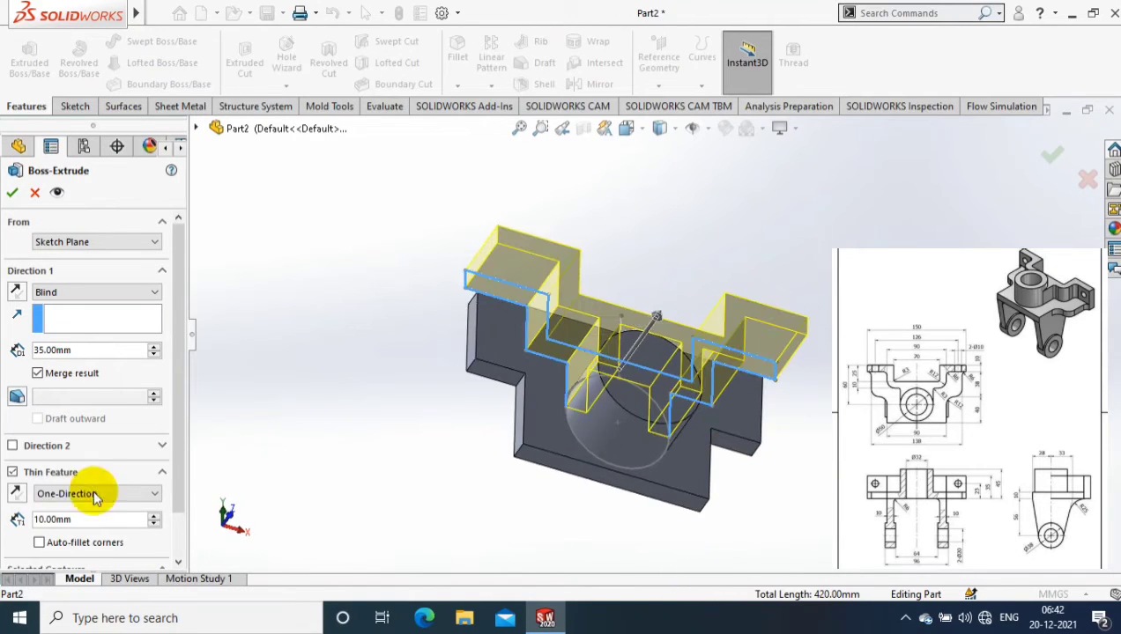
click(12, 473)
right_click(154, 522)
click(541, 292)
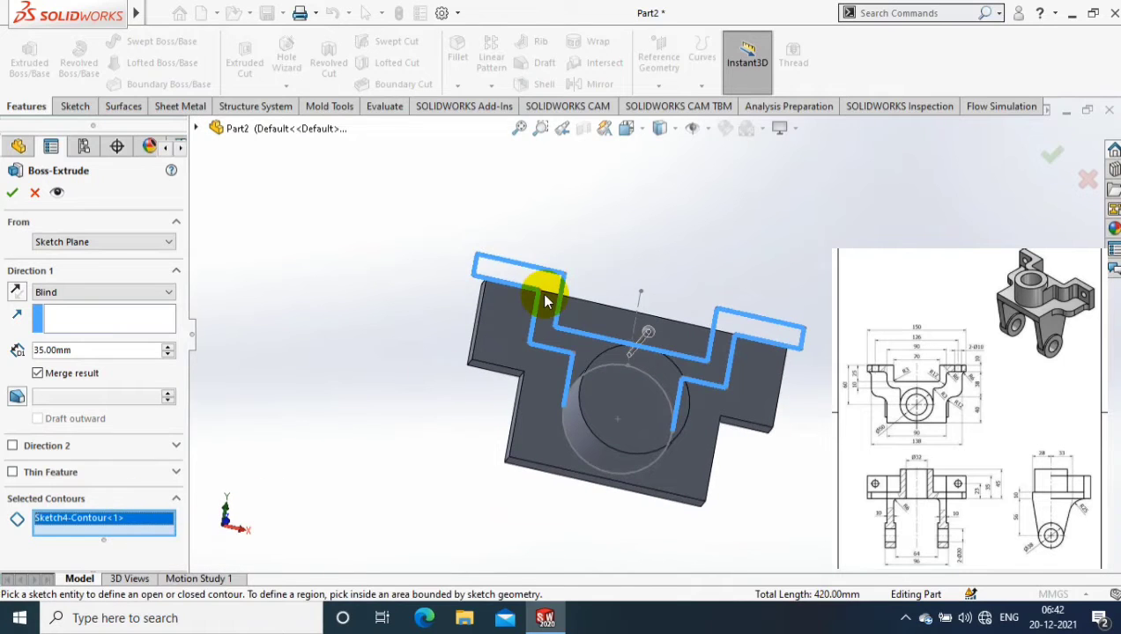
click(546, 282)
click(531, 277)
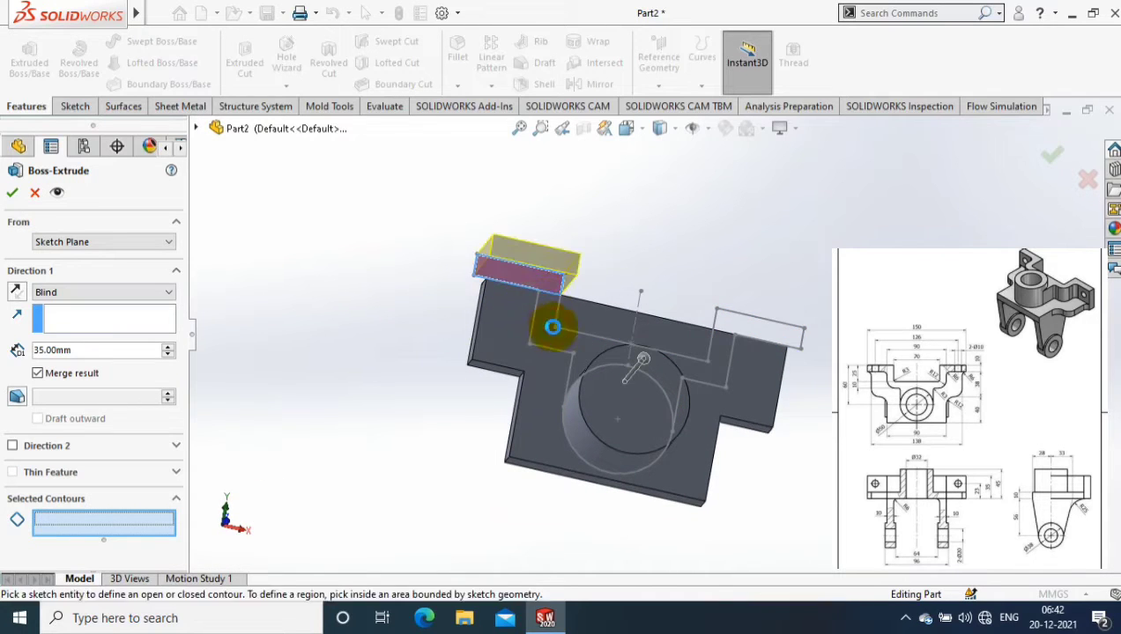
click(671, 370)
click(758, 325)
click(789, 333)
Step: Add a 10 mm second direction to the 35 mm extrusion and confirm it
mouse_move(788, 333)
middle_down()
mouse_move(808, 221)
mouse_move(7, 405)
middle_up()
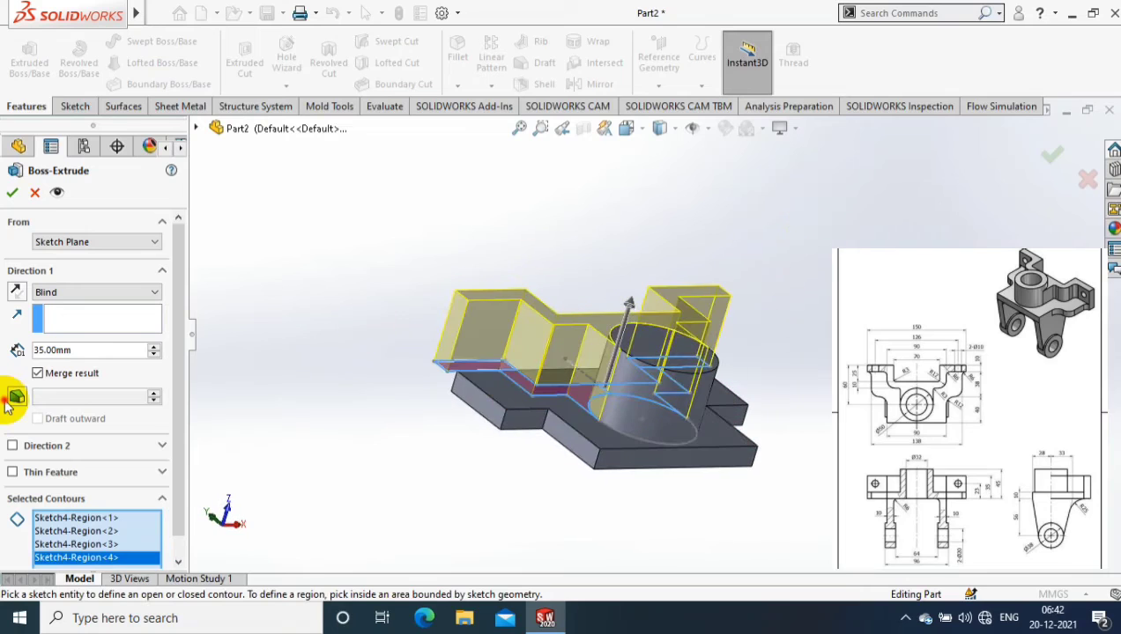
scroll(11, 412, down, 1)
click(98, 429)
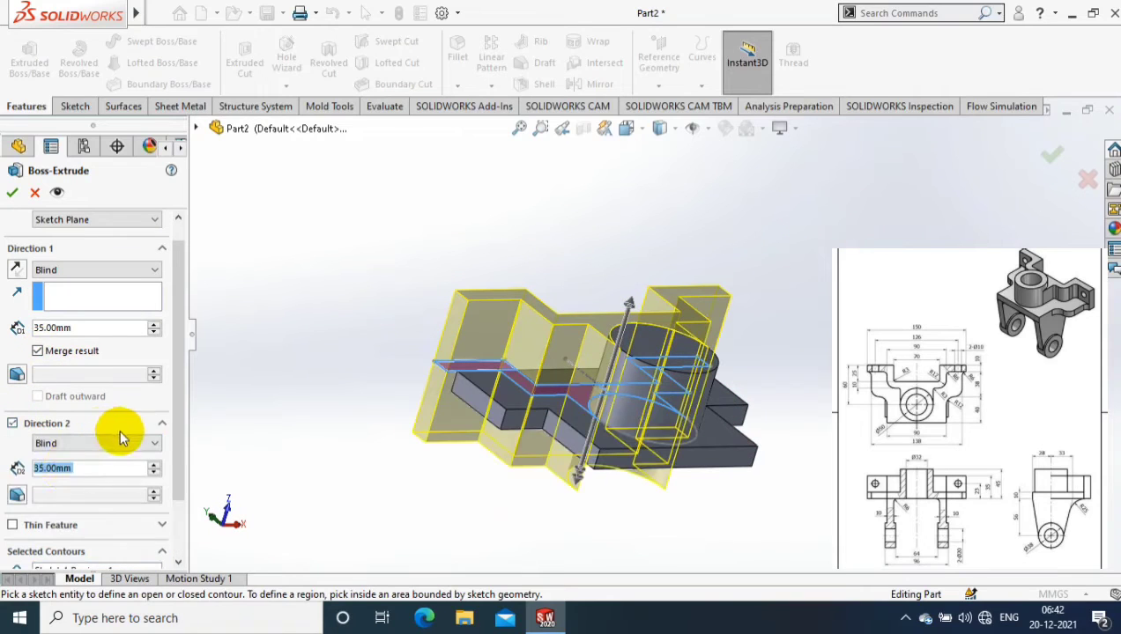
text(10)
click(84, 328)
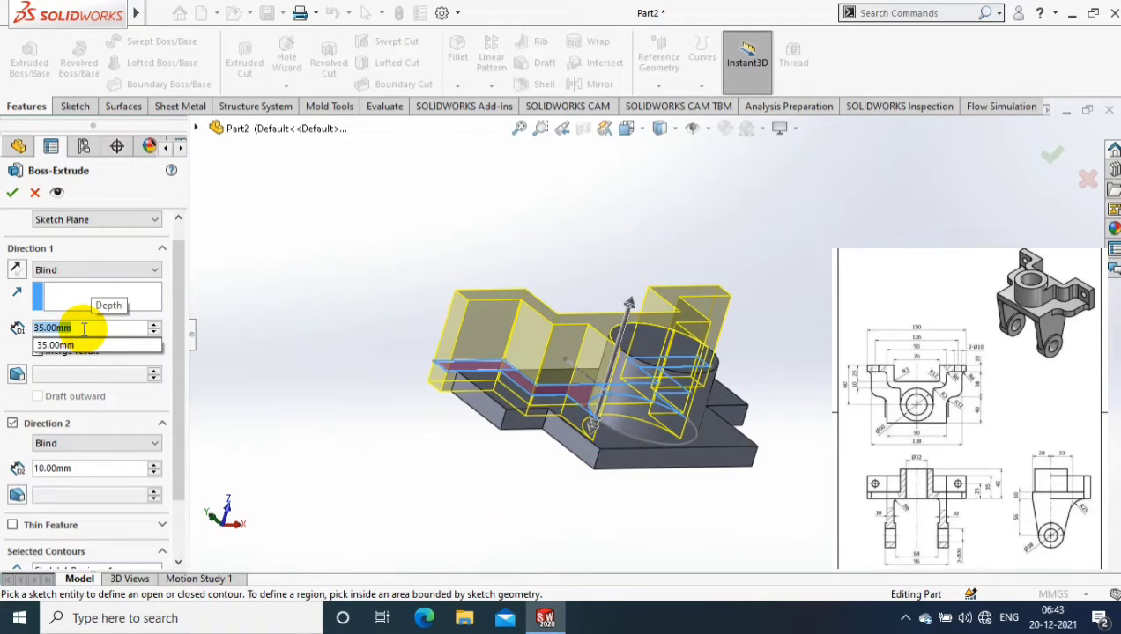
key(Return)
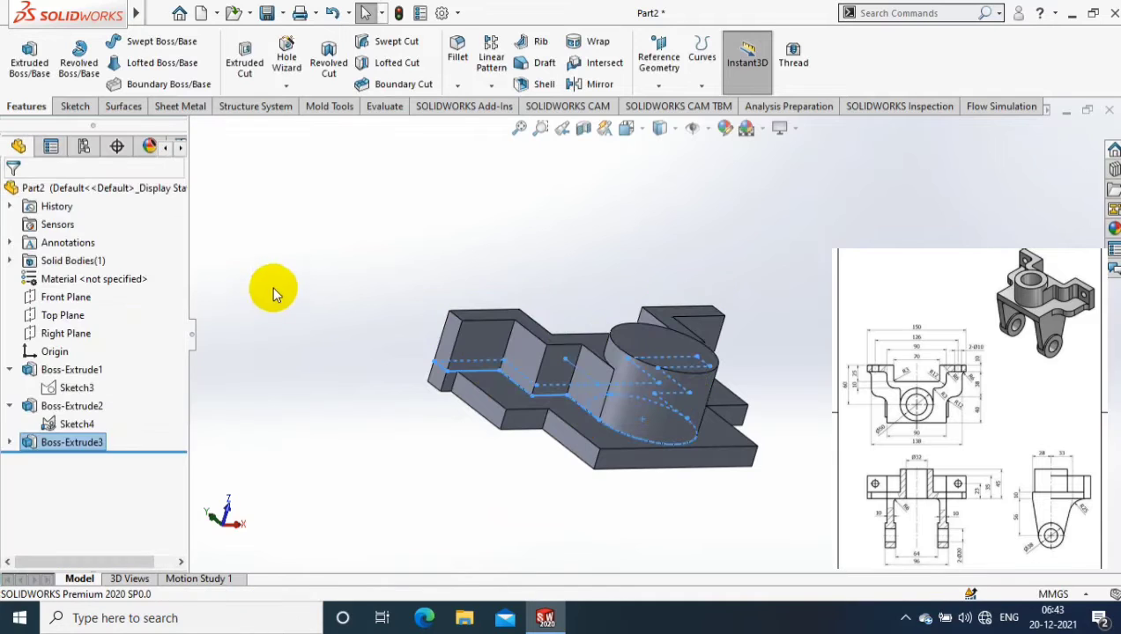
mouse_move(271, 293)
middle_down()
mouse_move(795, 292)
mouse_move(773, 352)
mouse_move(66, 493)
middle_up()
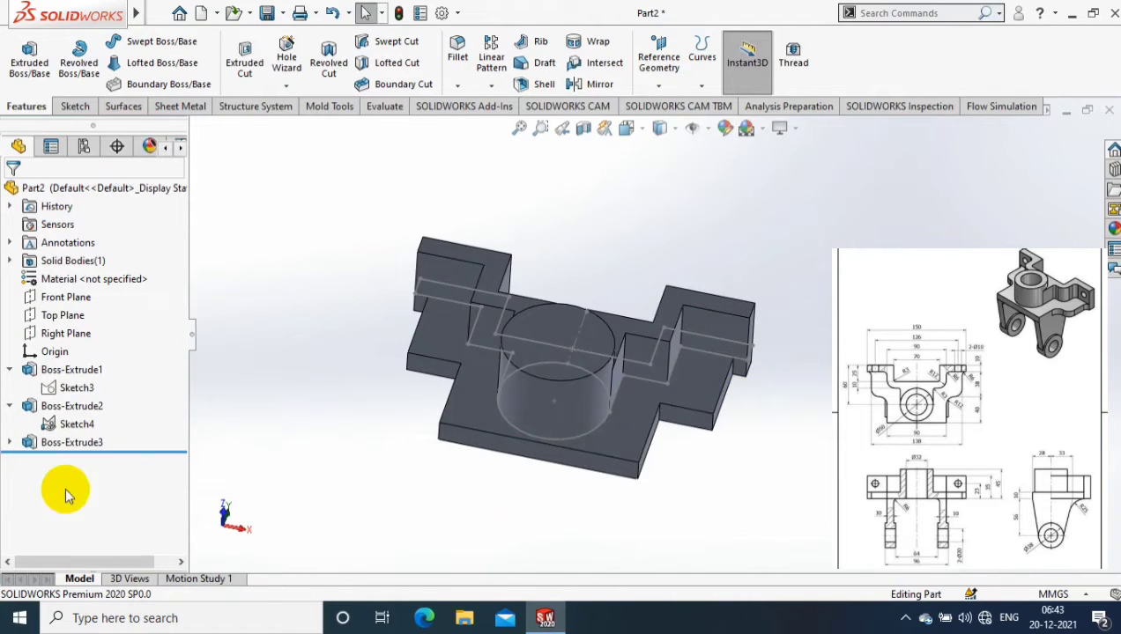
Step: Sketch a circle centred on the origin on the cylindrical boss's top face
right_click(78, 428)
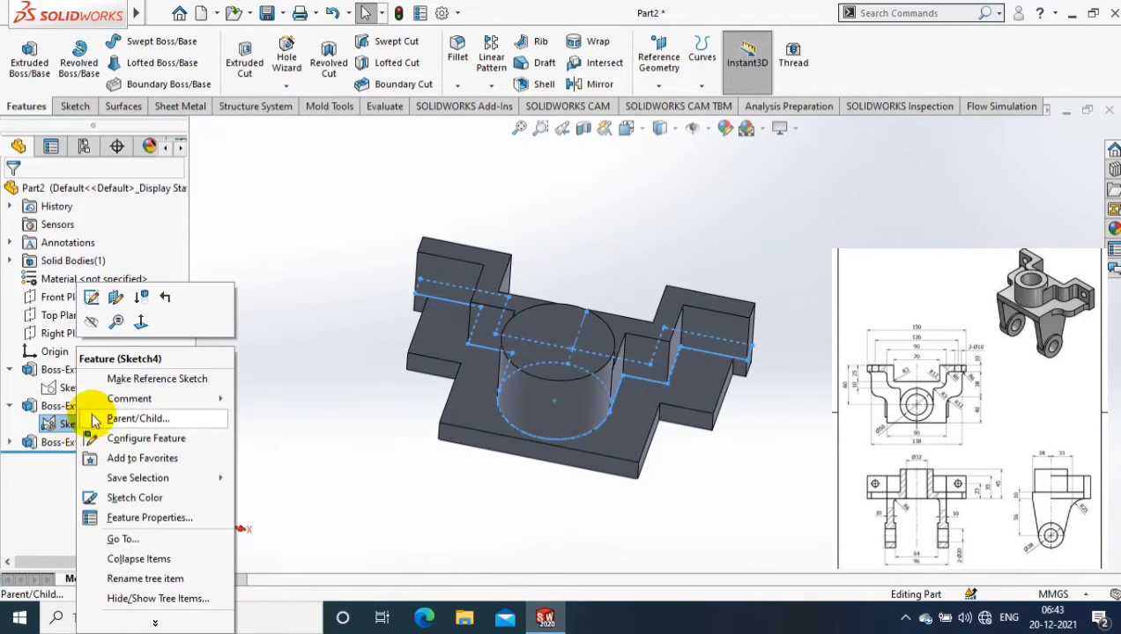
click(575, 357)
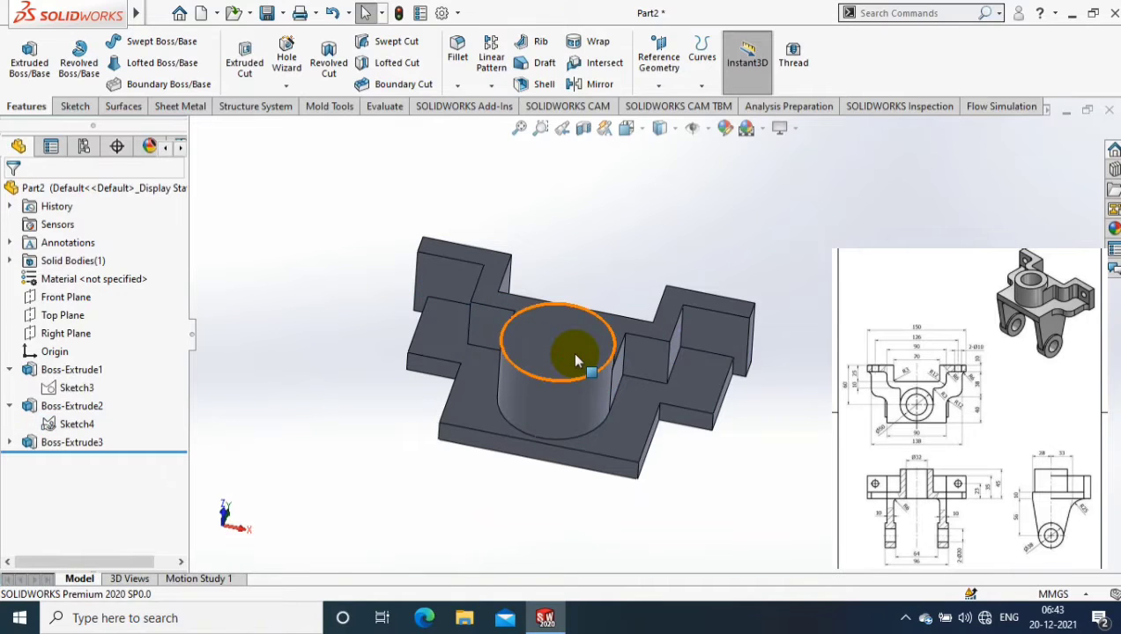
click(575, 360)
click(656, 320)
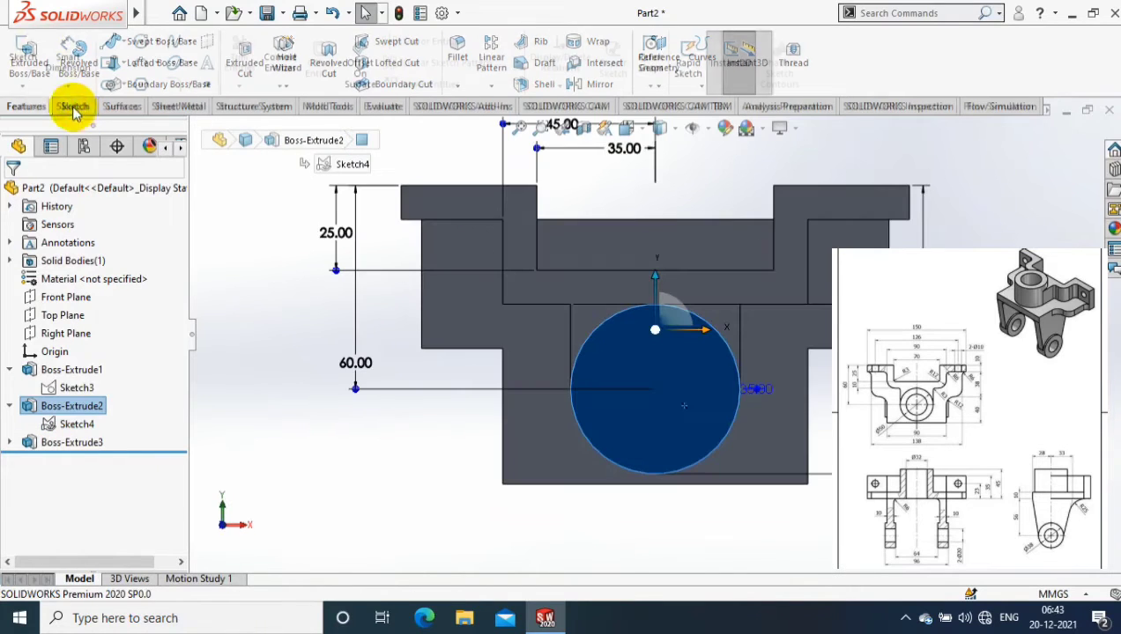
click(74, 106)
click(141, 40)
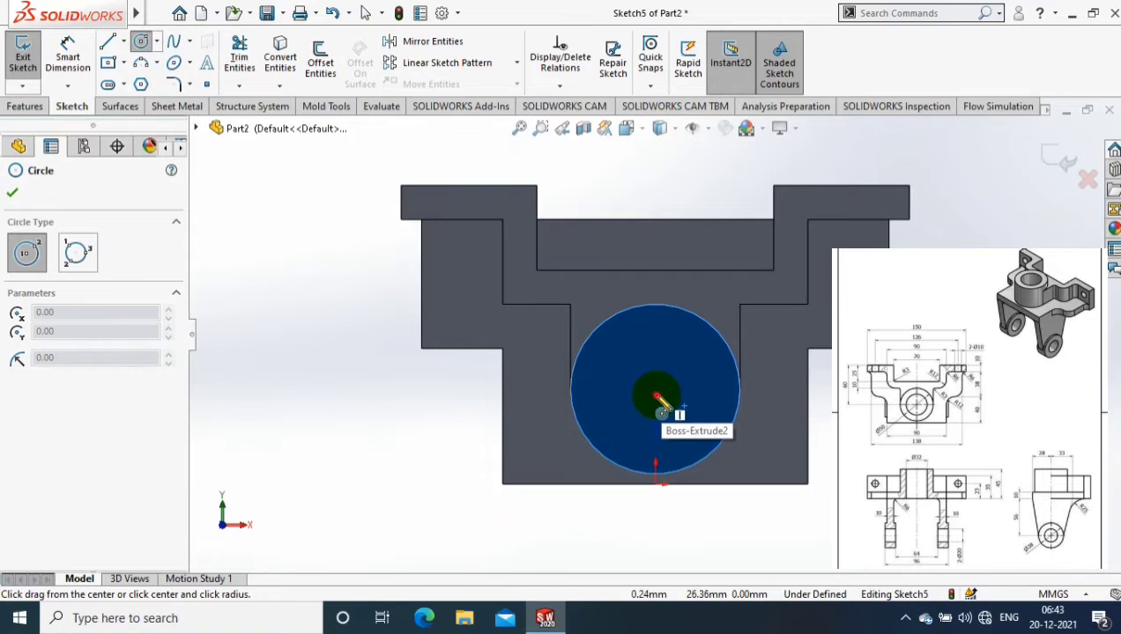
drag(657, 396, 714, 395)
Step: Dimension the circle to Ø32 mm and make it concentric with the boss edge
click(68, 54)
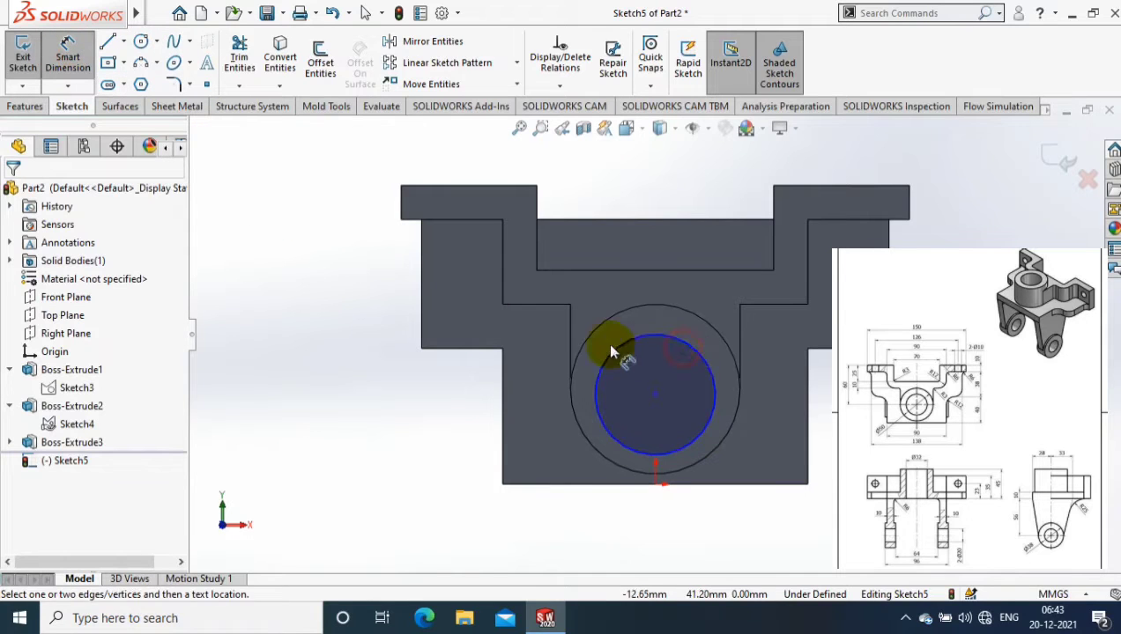
click(597, 389)
click(482, 411)
text(325)
key(Return)
key(Escape)
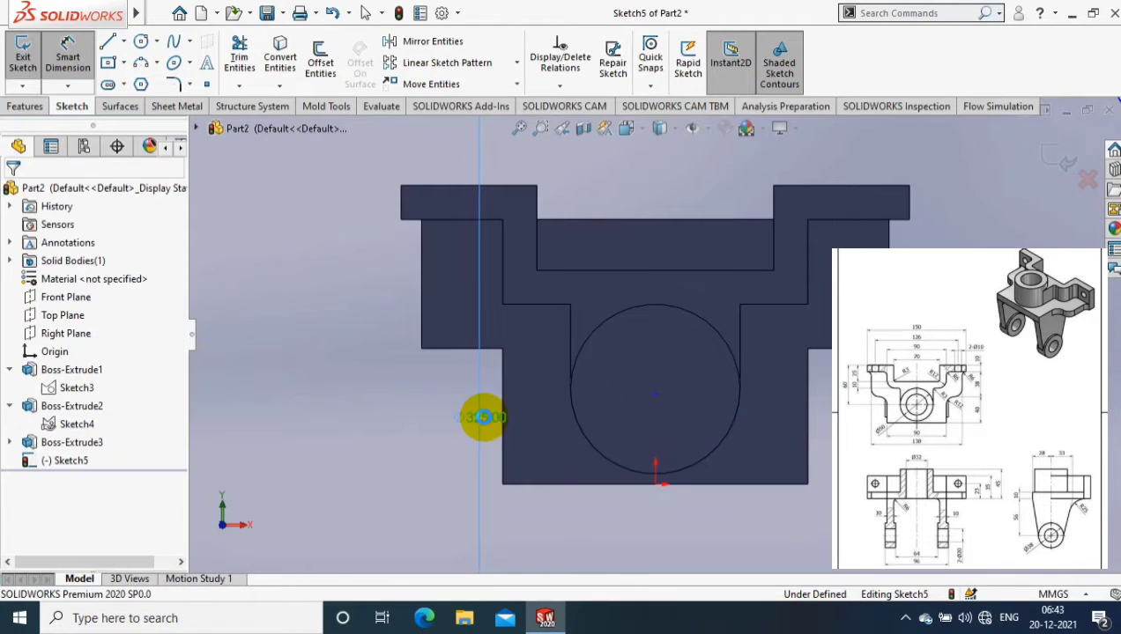
double_click(487, 417)
text(32.00mm)
key(Return)
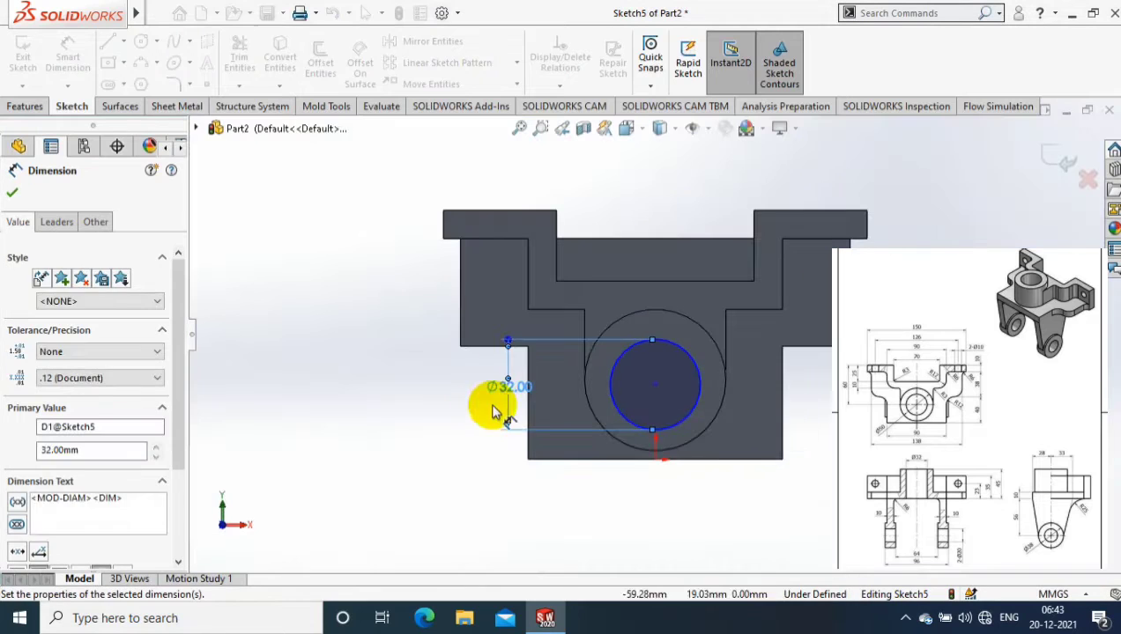
ctrl+click(709, 438)
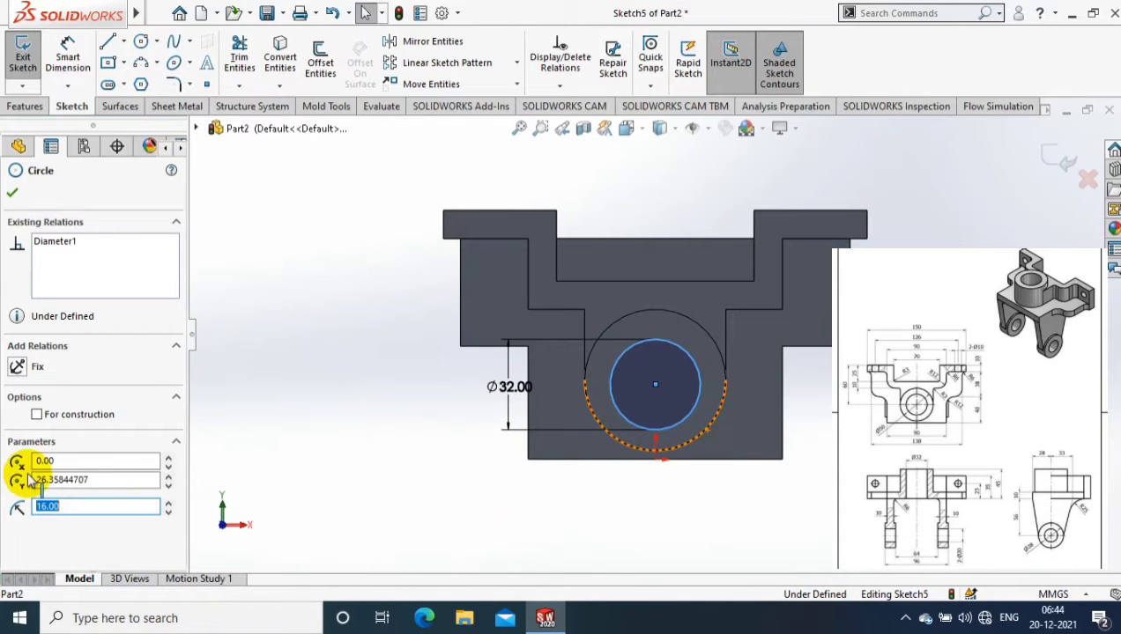
click(19, 497)
click(10, 194)
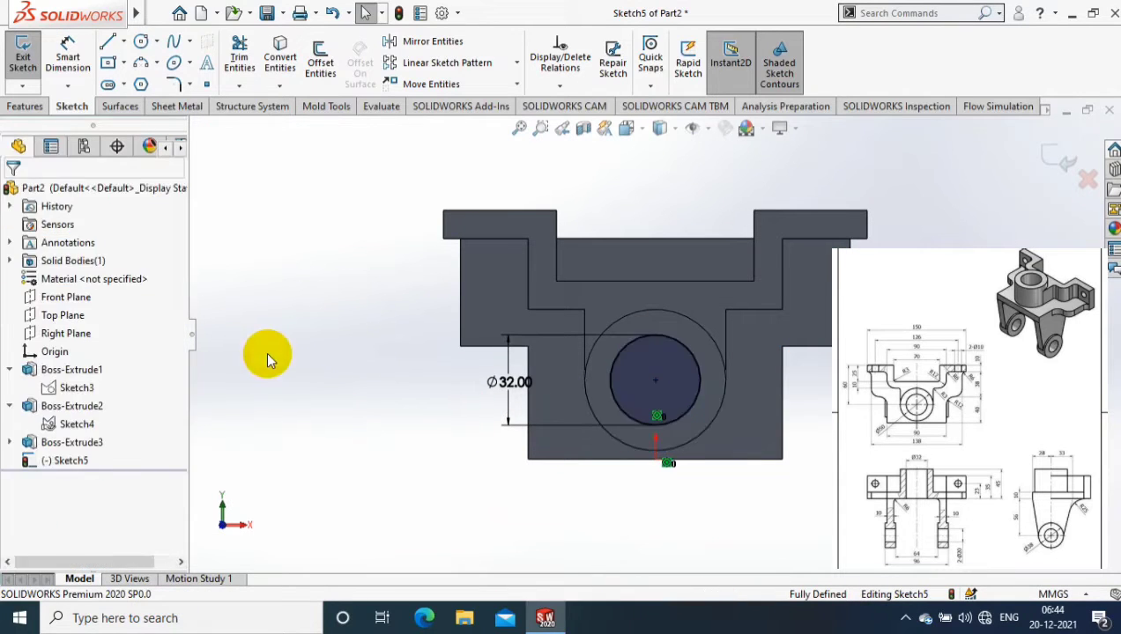
Step: Cut the 32 mm circle Through All to bore the boss
middle_drag(265, 350, 347, 231)
click(25, 106)
click(244, 62)
click(101, 290)
click(88, 308)
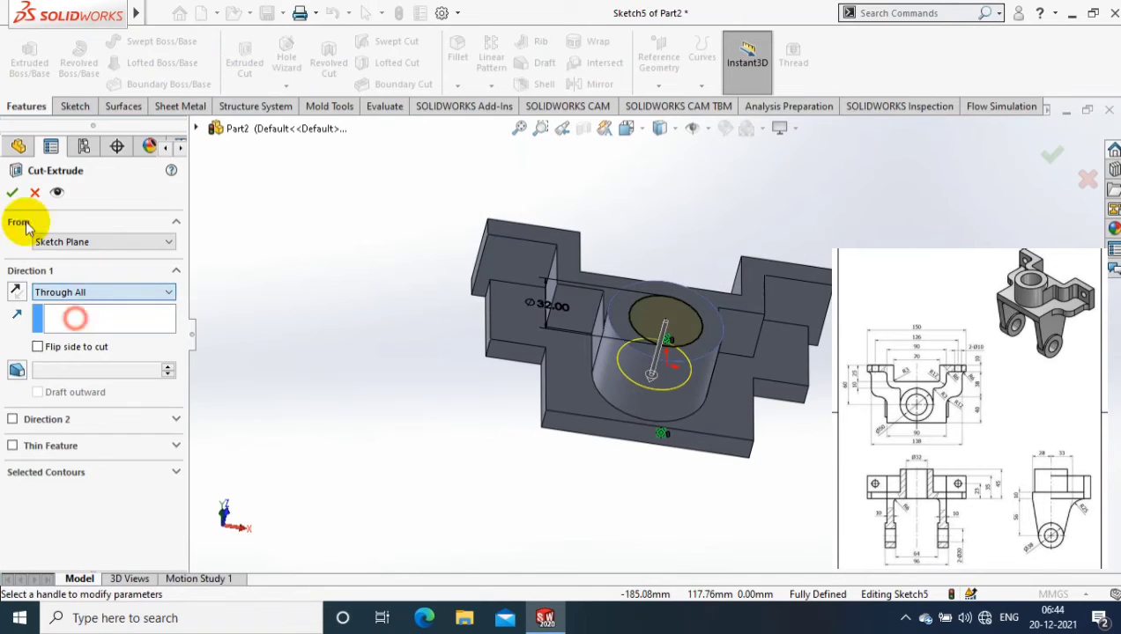
click(12, 191)
mouse_move(732, 230)
middle_down()
mouse_move(913, 225)
mouse_move(526, 504)
middle_up()
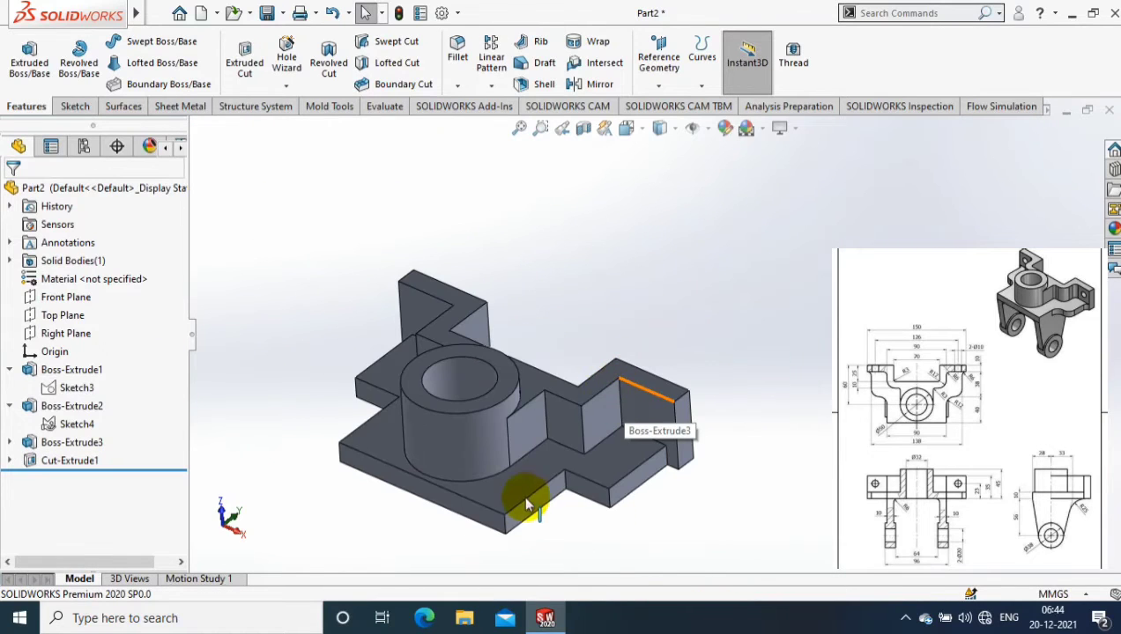
Step: View the base's side face Normal To and start a sketch on it
right_click(532, 516)
click(641, 178)
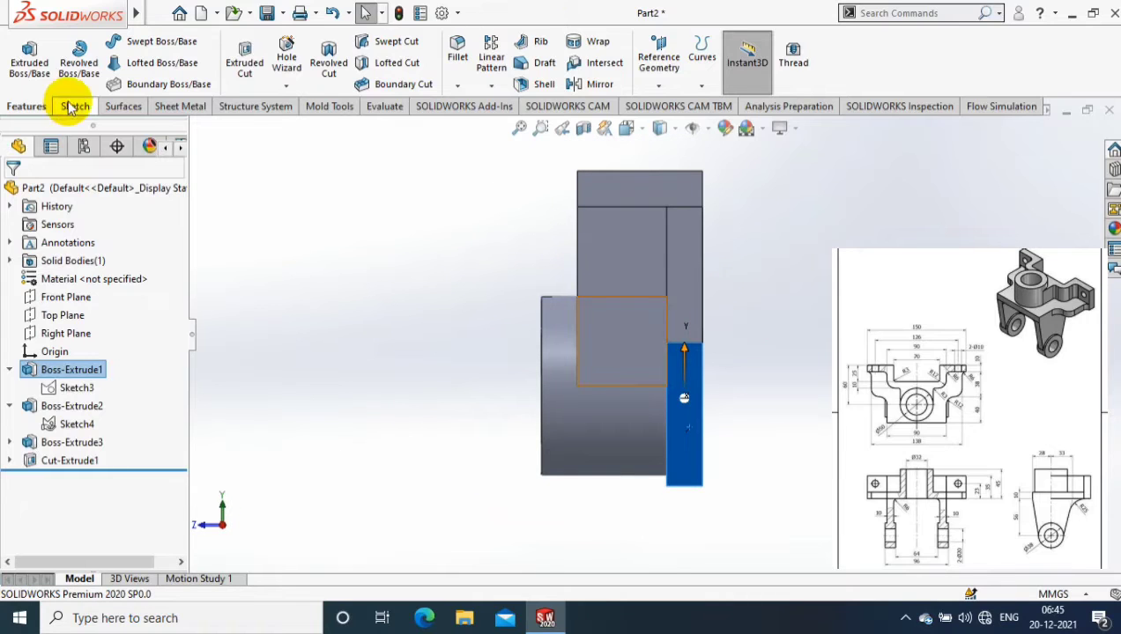
click(75, 106)
click(141, 42)
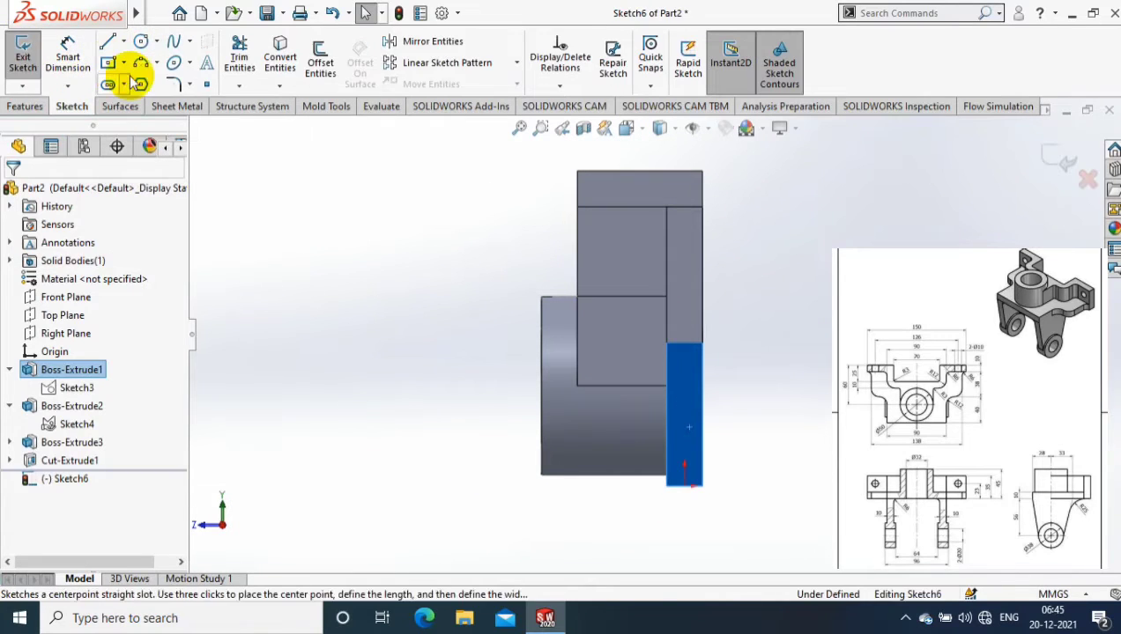
click(689, 416)
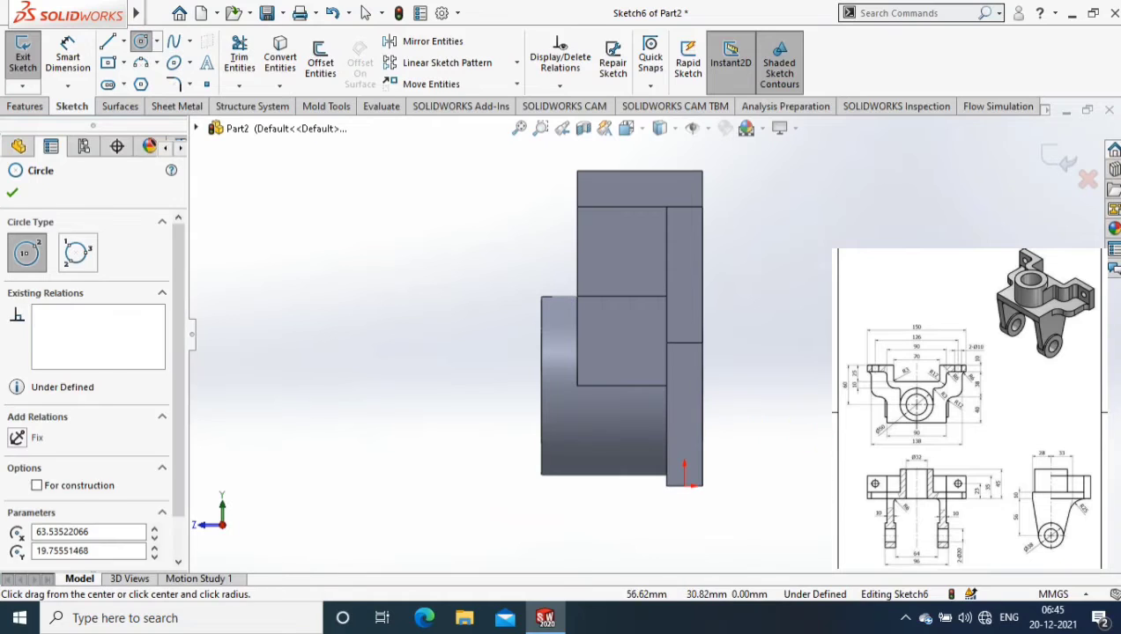
key(Escape)
Step: Add a 56 mm dimension from the plate's edge with Hidden Lines Visible turned on
right_drag(656, 388, 656, 346)
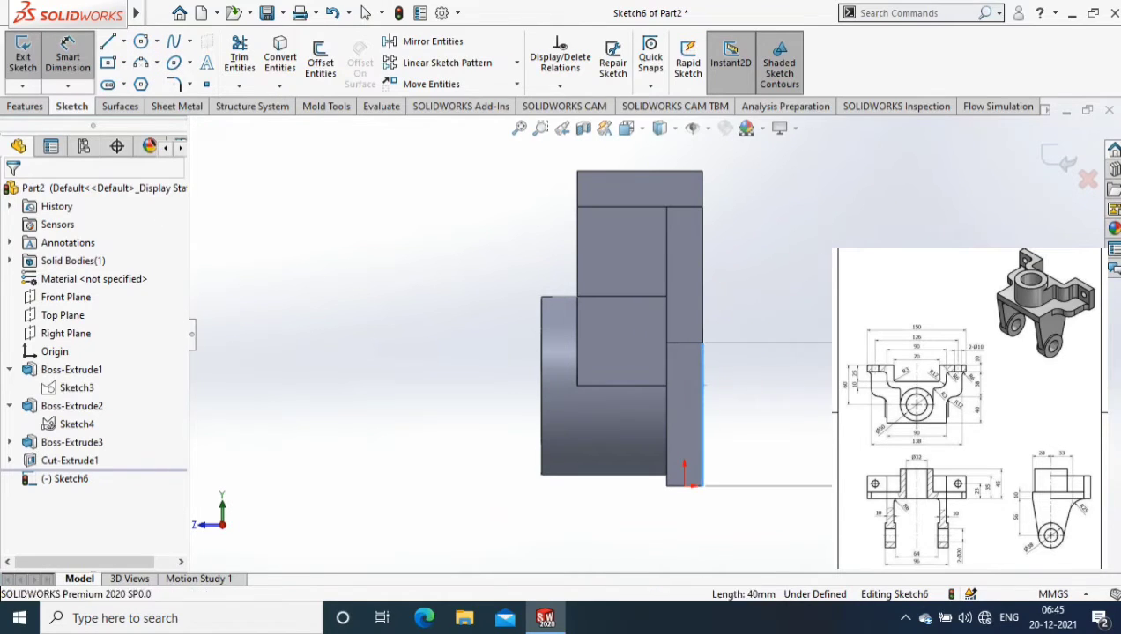
click(819, 292)
click(901, 230)
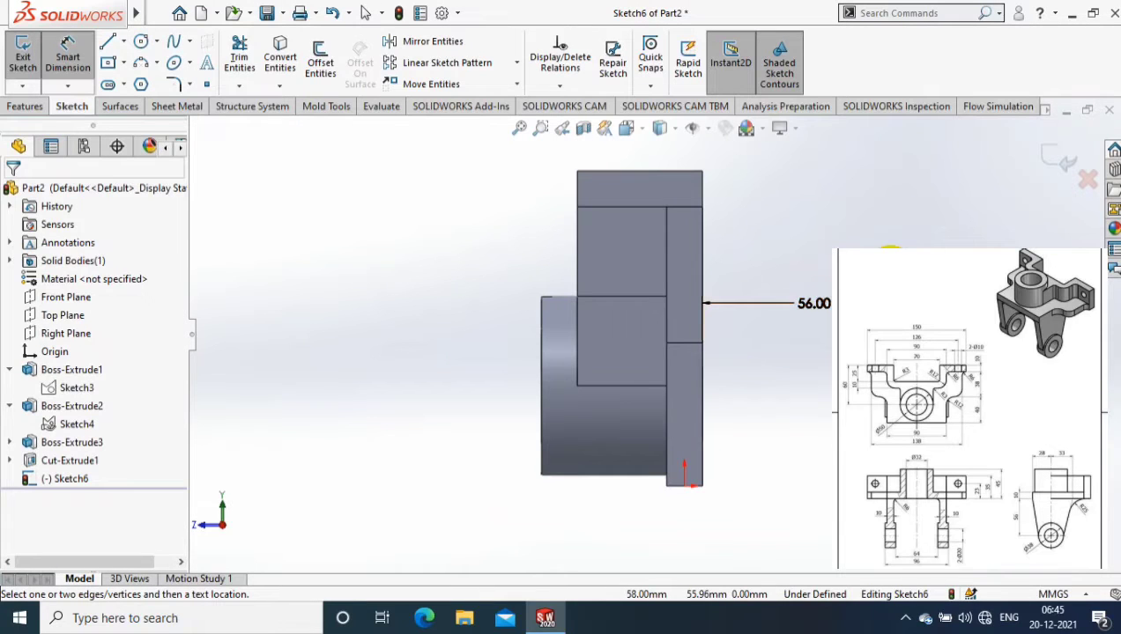
click(675, 146)
click(661, 244)
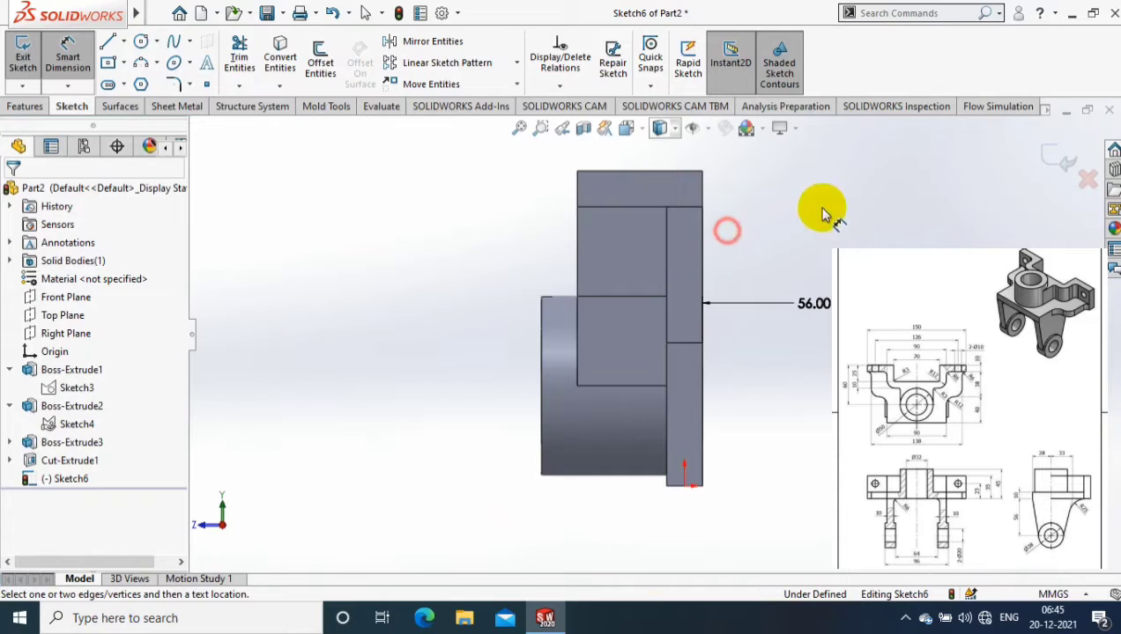
click(617, 475)
click(703, 303)
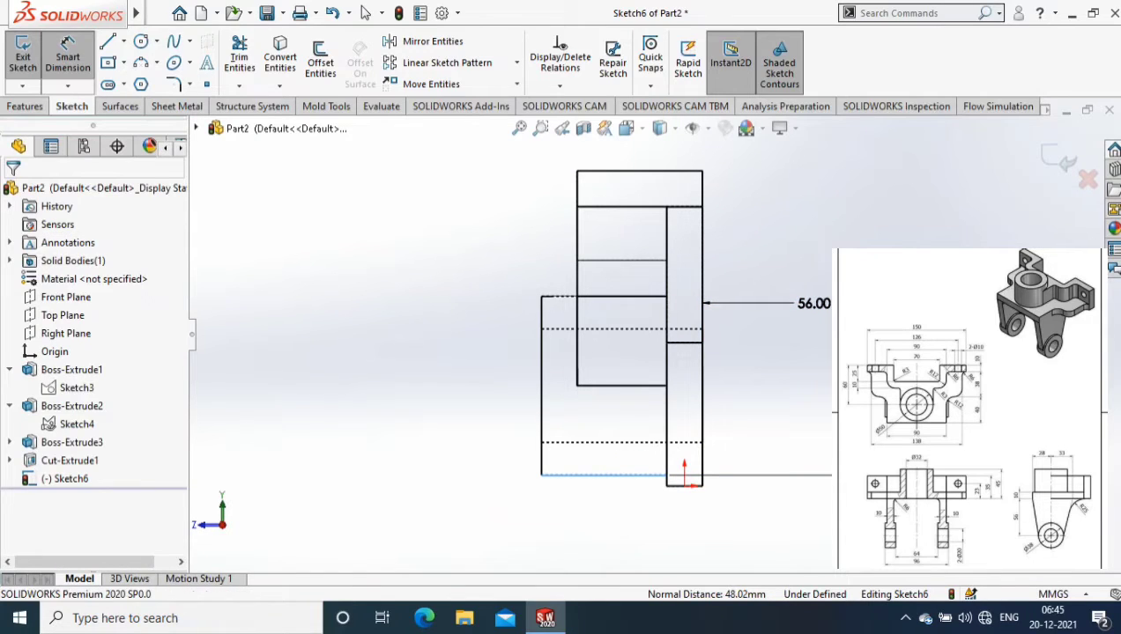
Step: Draw the two lug lines rising from the base corner, dimensioning the upper point
click(810, 303)
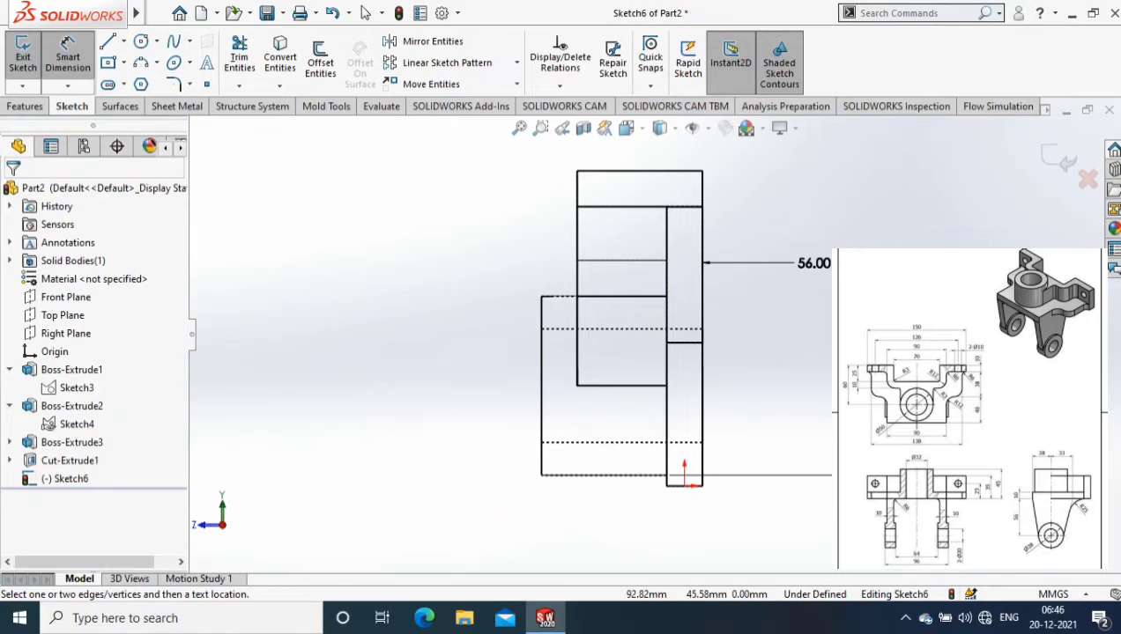
click(123, 42)
click(141, 69)
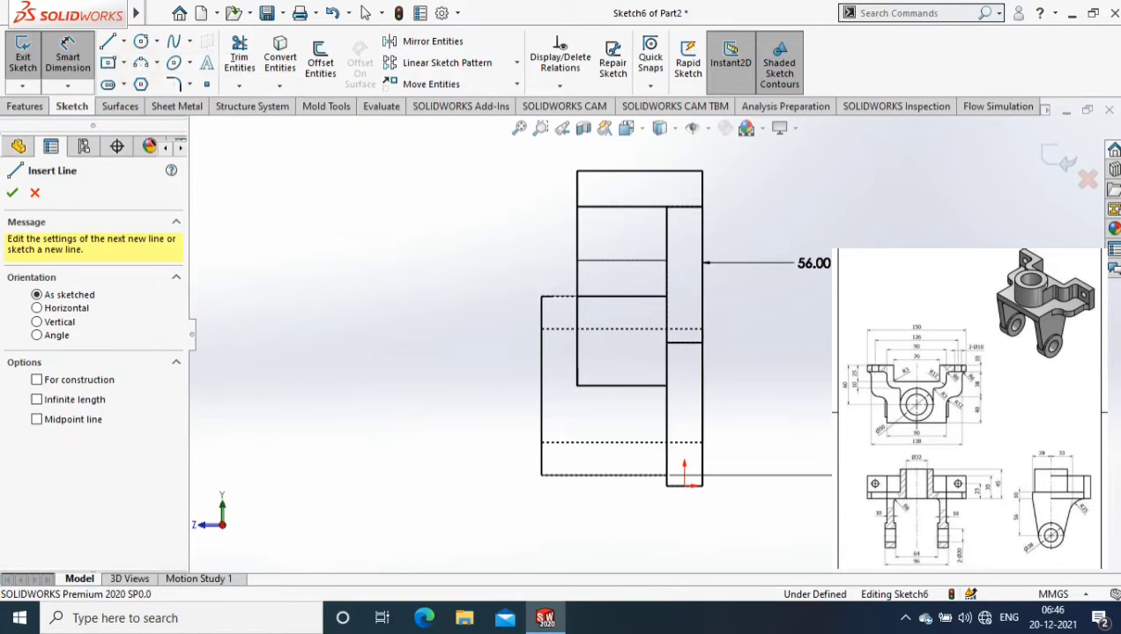
click(702, 484)
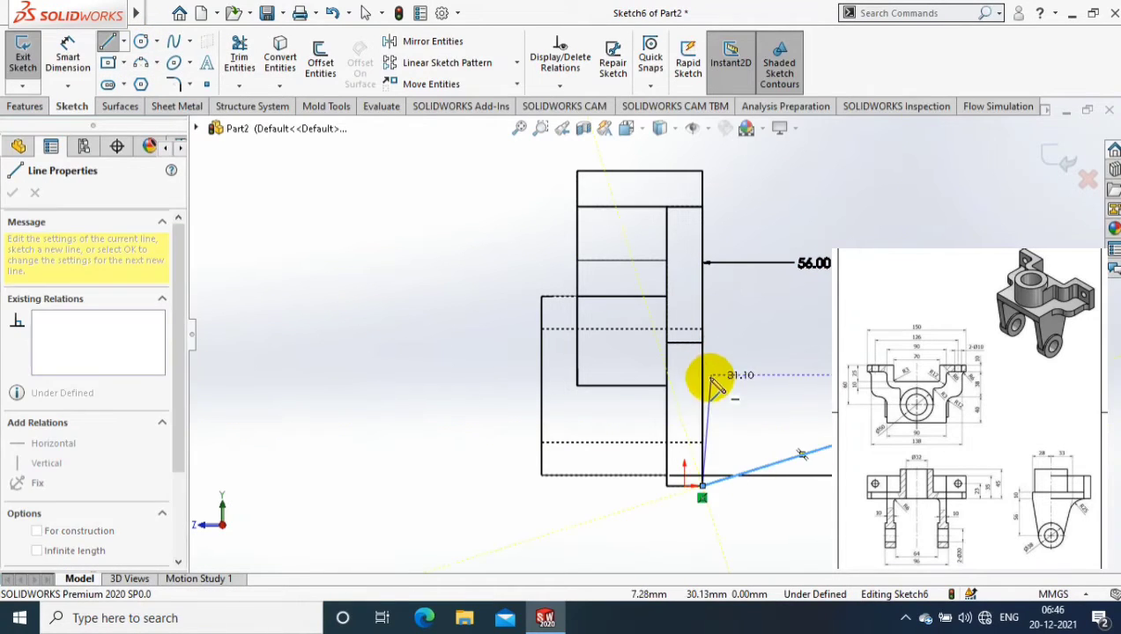
click(705, 312)
key(Escape)
click(703, 311)
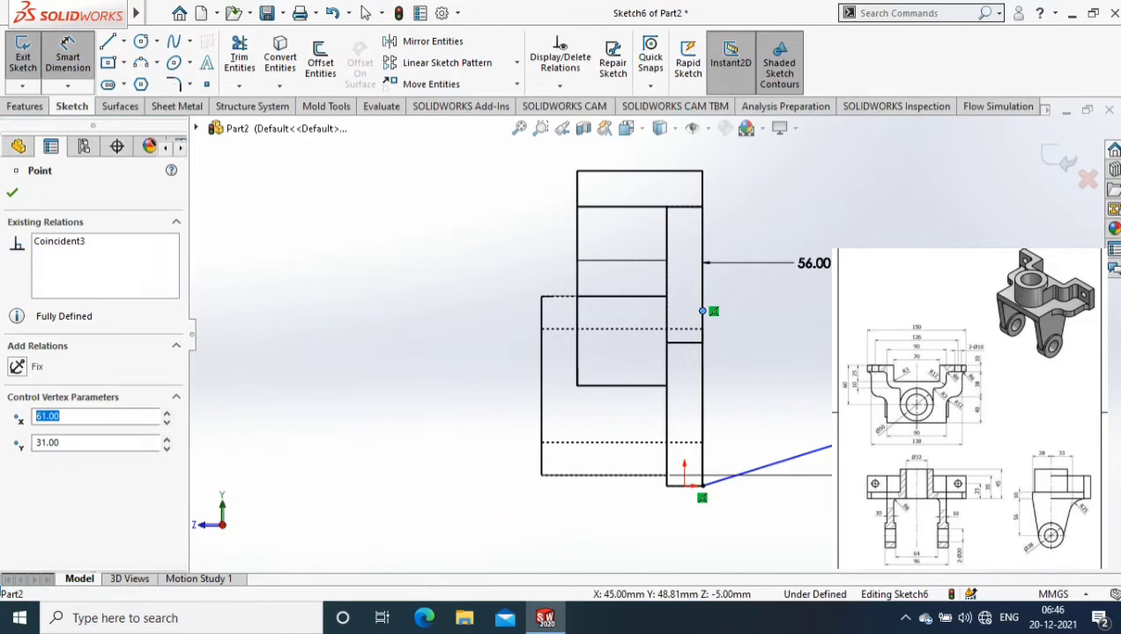
click(881, 396)
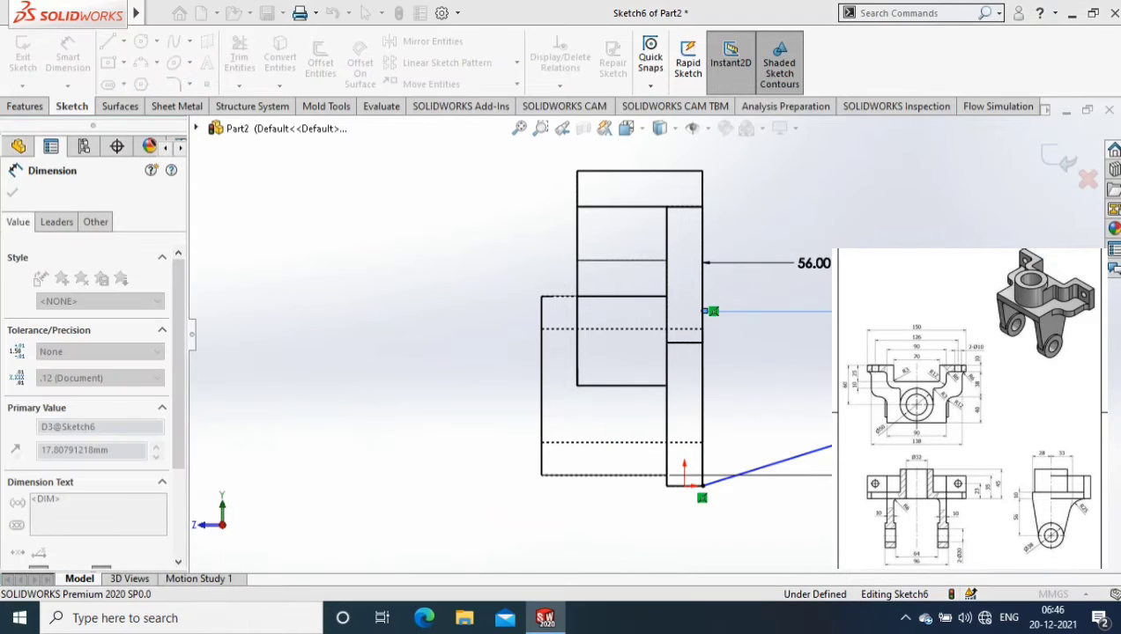
click(12, 192)
click(123, 41)
click(137, 60)
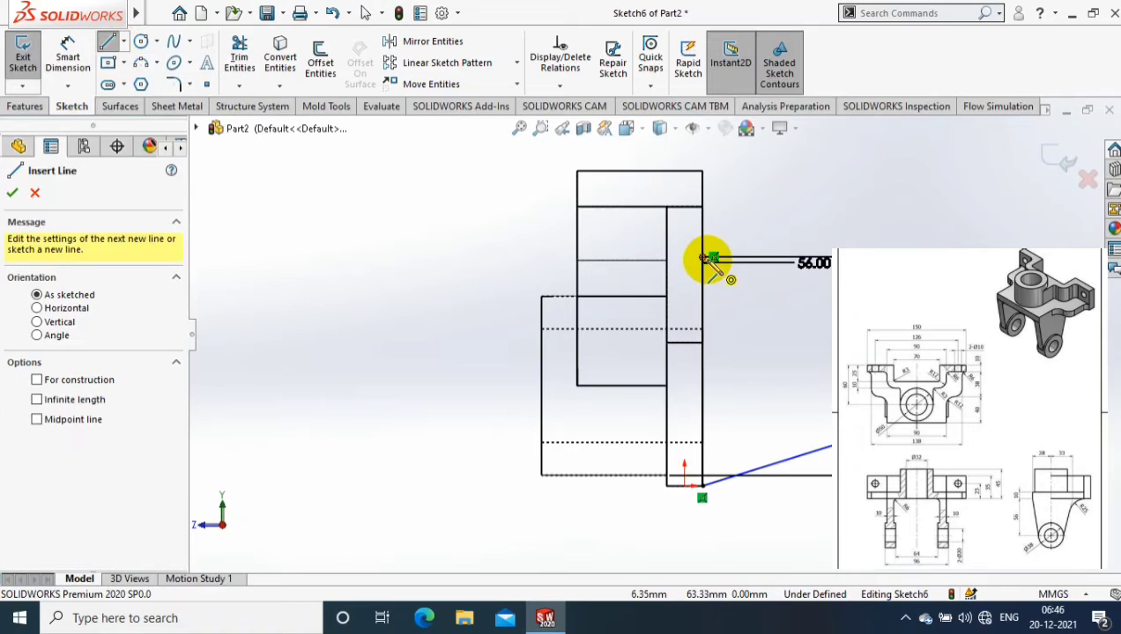
click(709, 259)
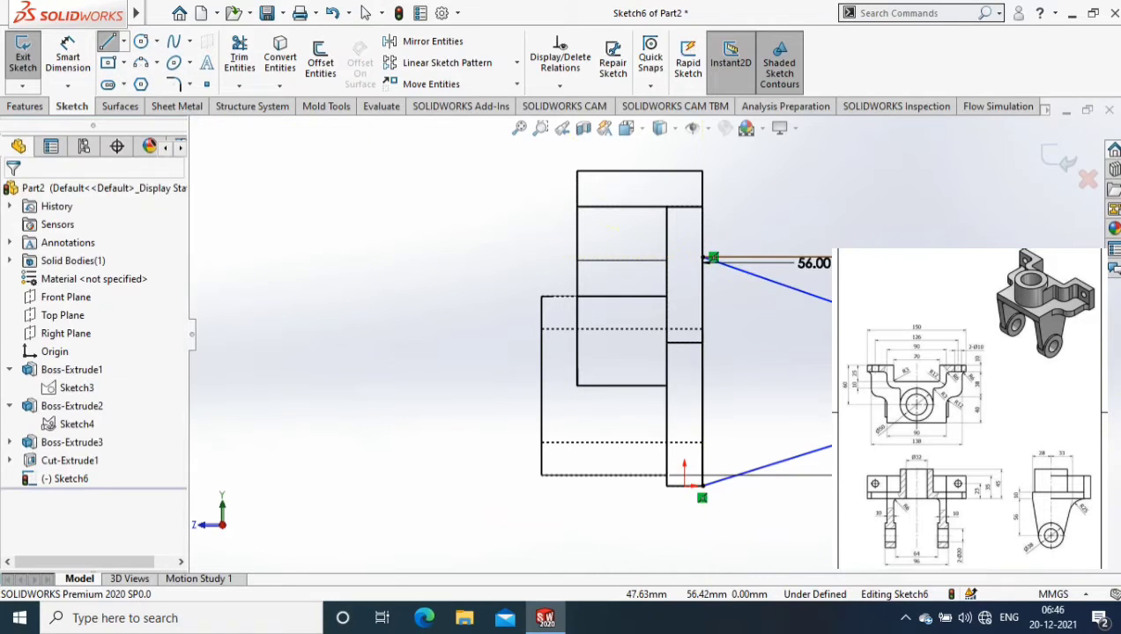
Step: Dimension the lug circle to Ø38 and add a Ø20 inner circle at its centre
scroll(881, 397, down, 2)
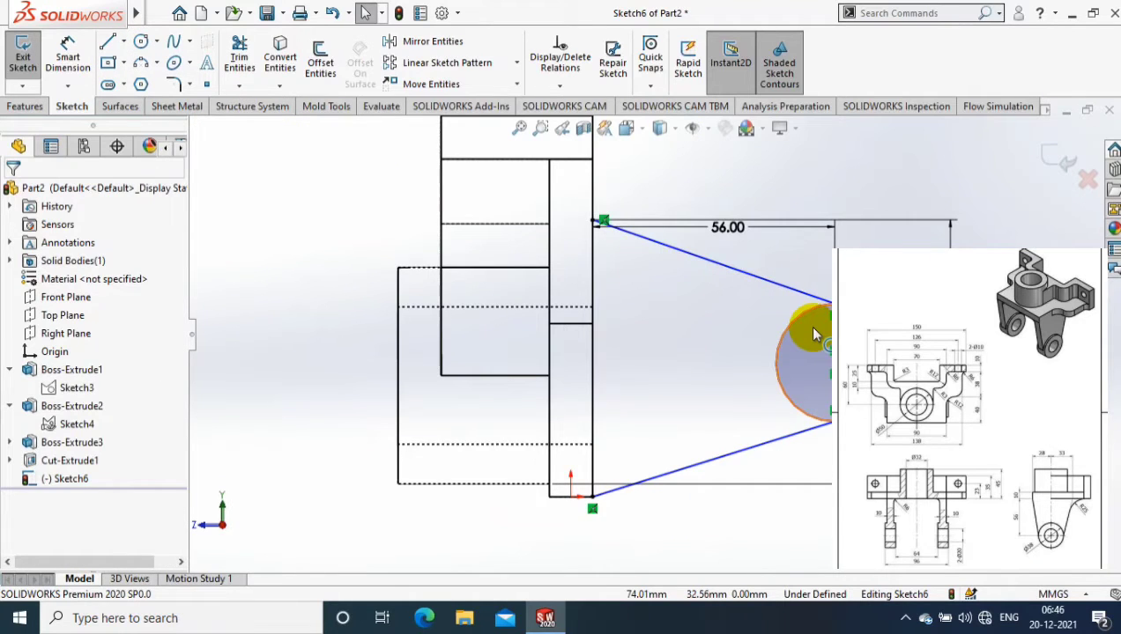
key(d)
click(777, 352)
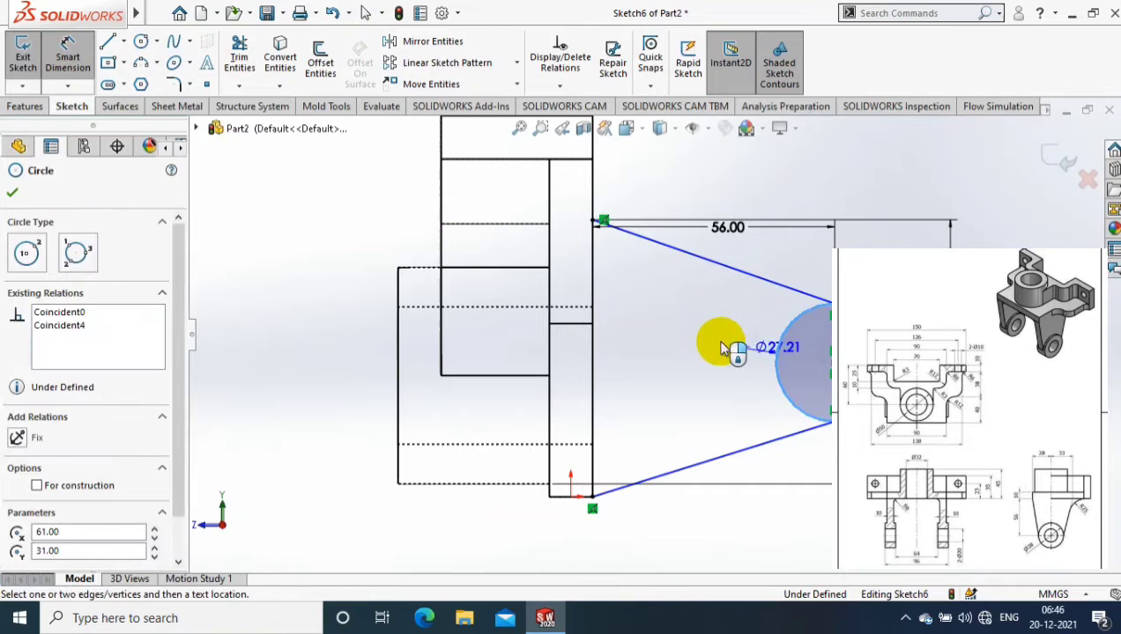
click(738, 343)
key(Return)
click(155, 41)
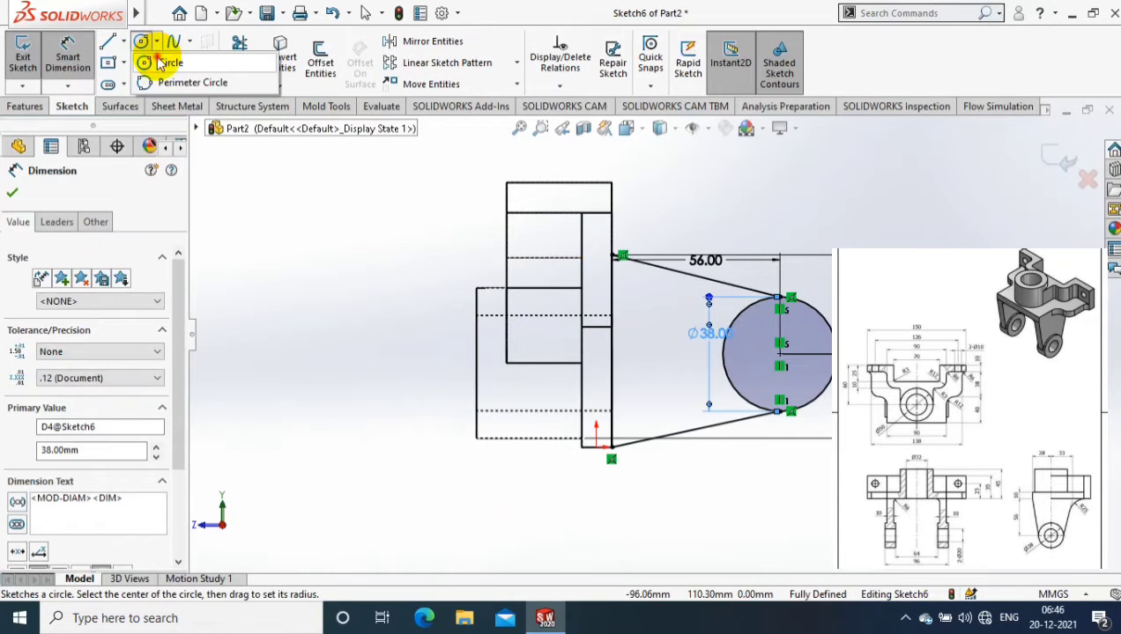
click(167, 58)
drag(760, 350, 799, 350)
click(68, 49)
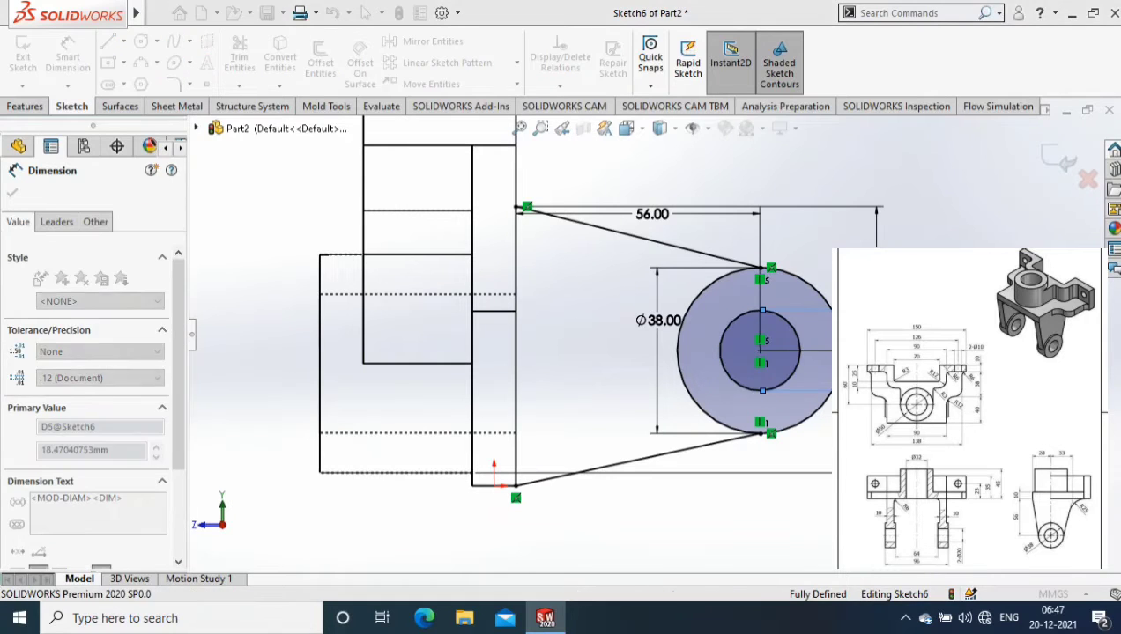
key(f)
middle_drag(821, 412, 635, 154)
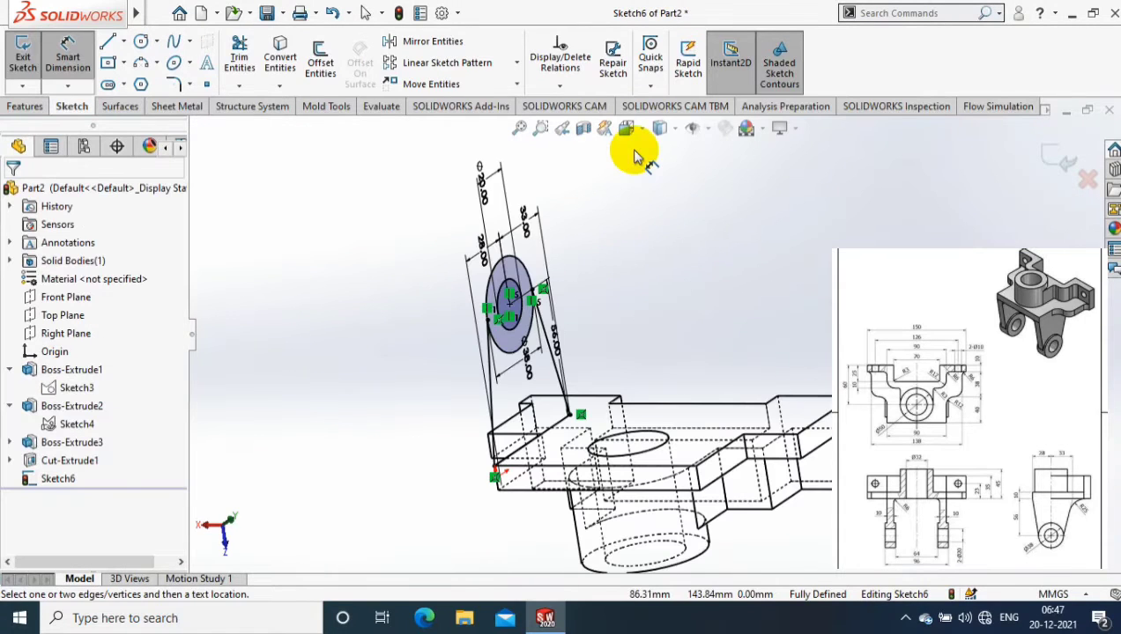
Step: Exit the lug sketch and start an Extruded Boss/Base on it
click(1062, 161)
middle_drag(969, 264, 802, 312)
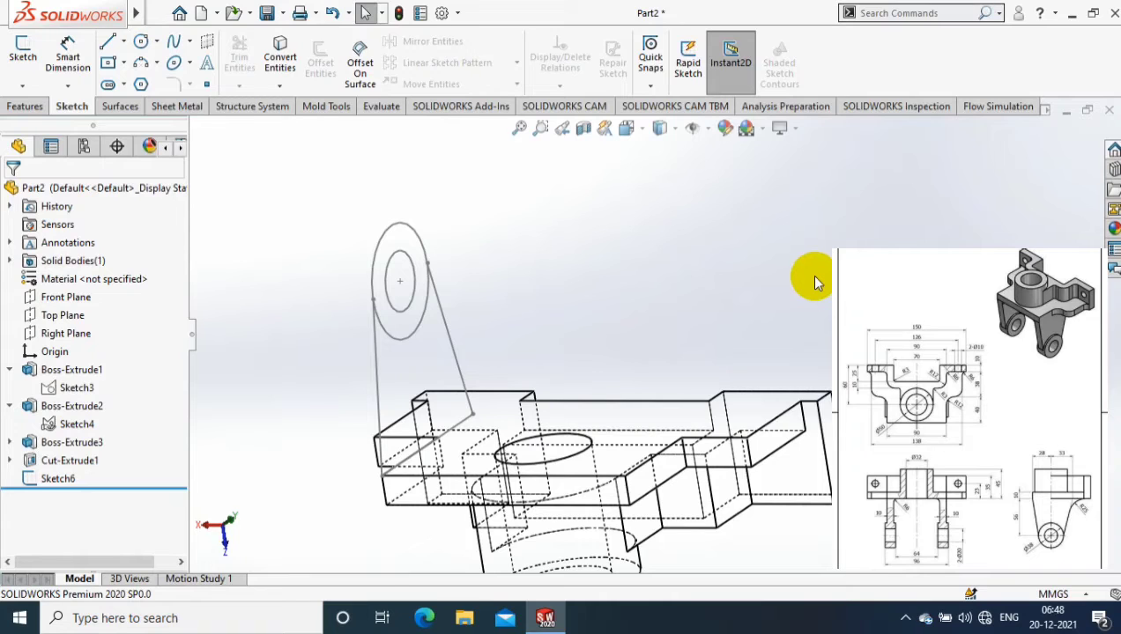
middle_drag(795, 263, 496, 261)
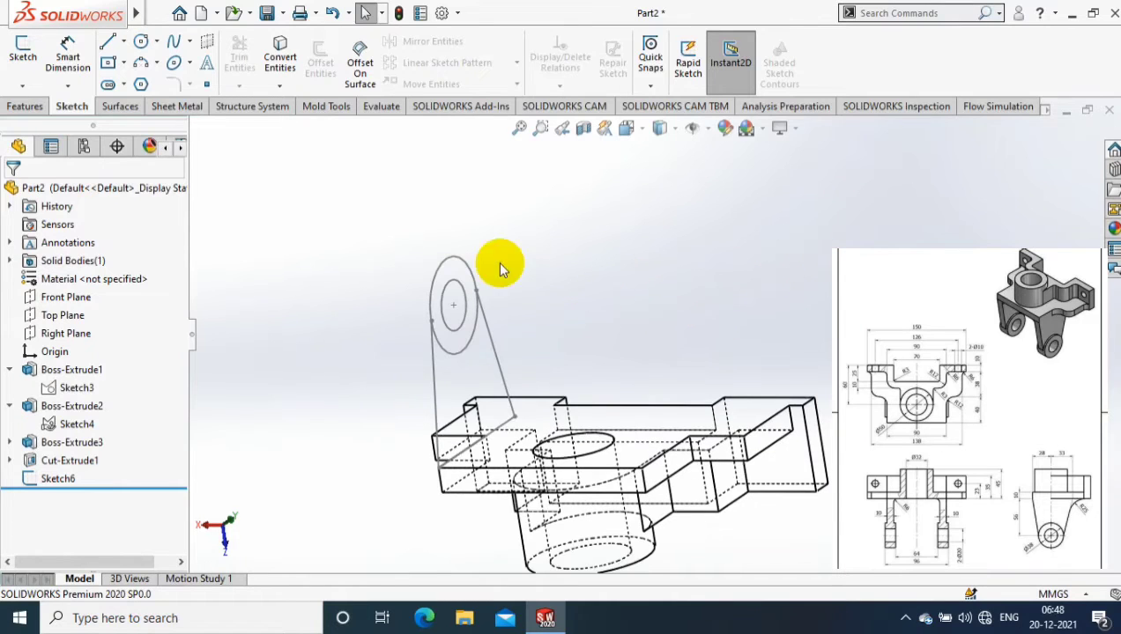
click(22, 85)
click(39, 107)
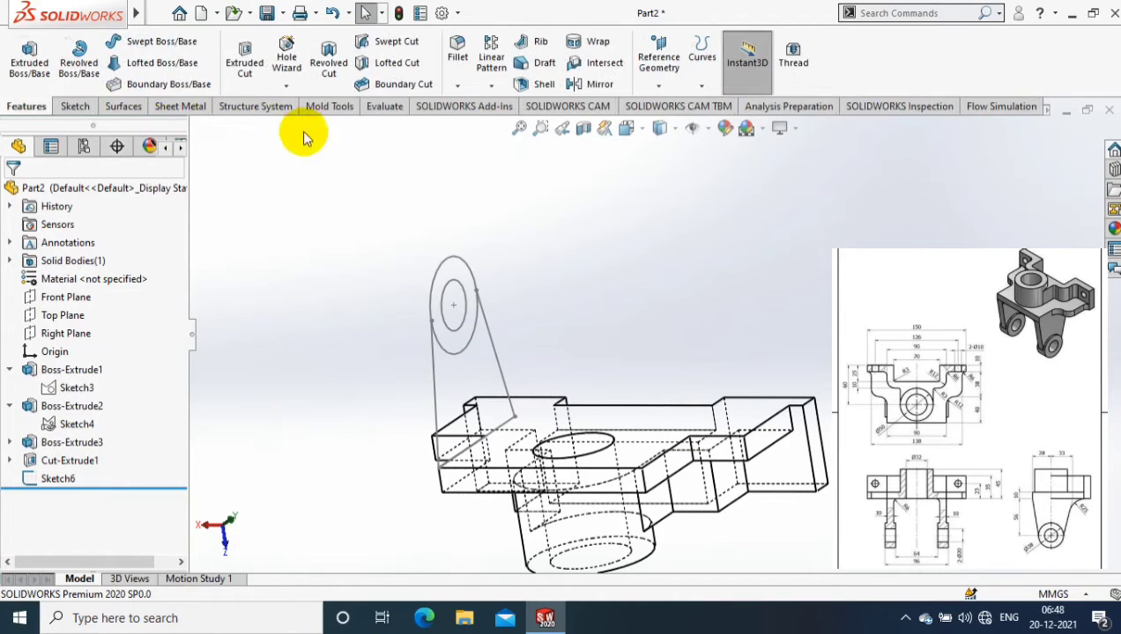
click(31, 60)
scroll(475, 370, down, 2)
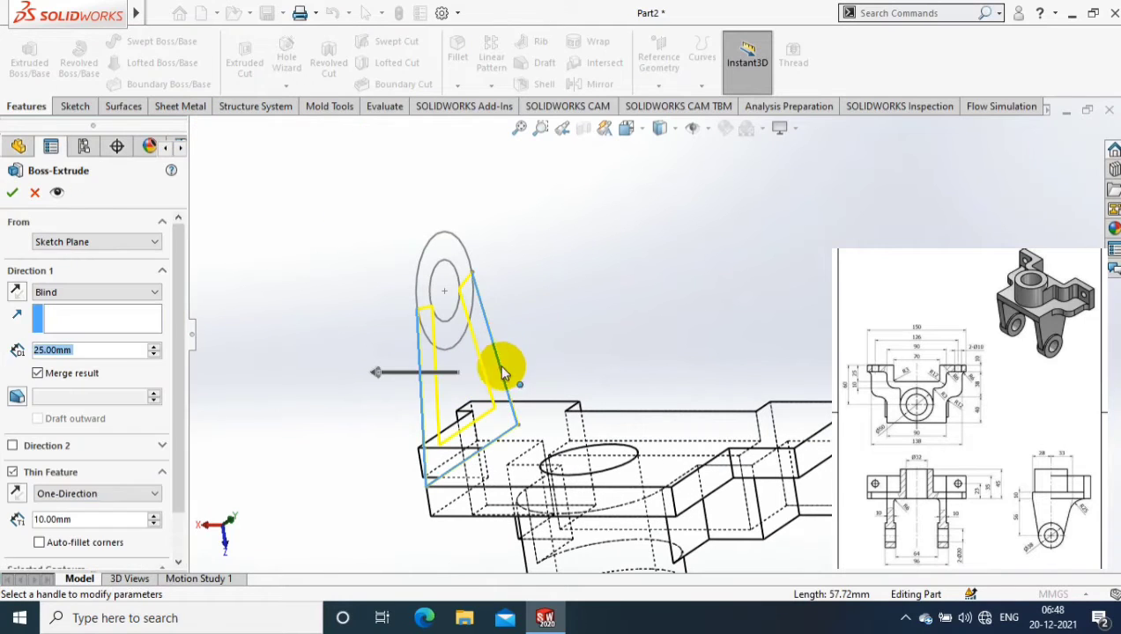
scroll(168, 375, down, 1)
Step: Extrude the lug region 10 mm in the reversed direction with Thin Feature off
click(37, 456)
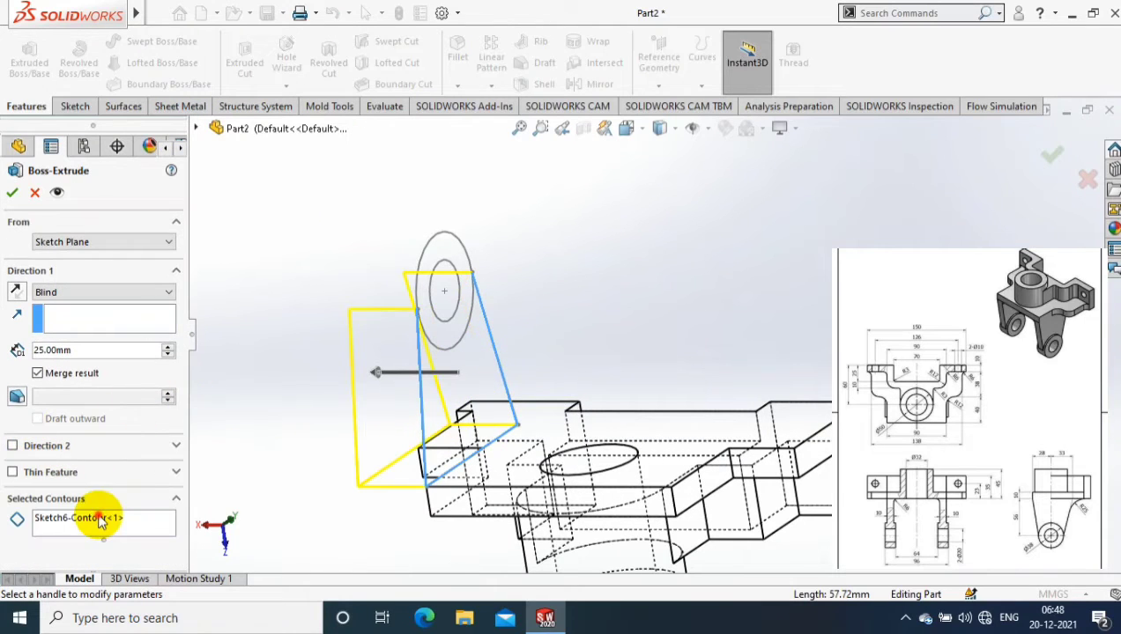
right_click(100, 518)
click(133, 529)
click(472, 401)
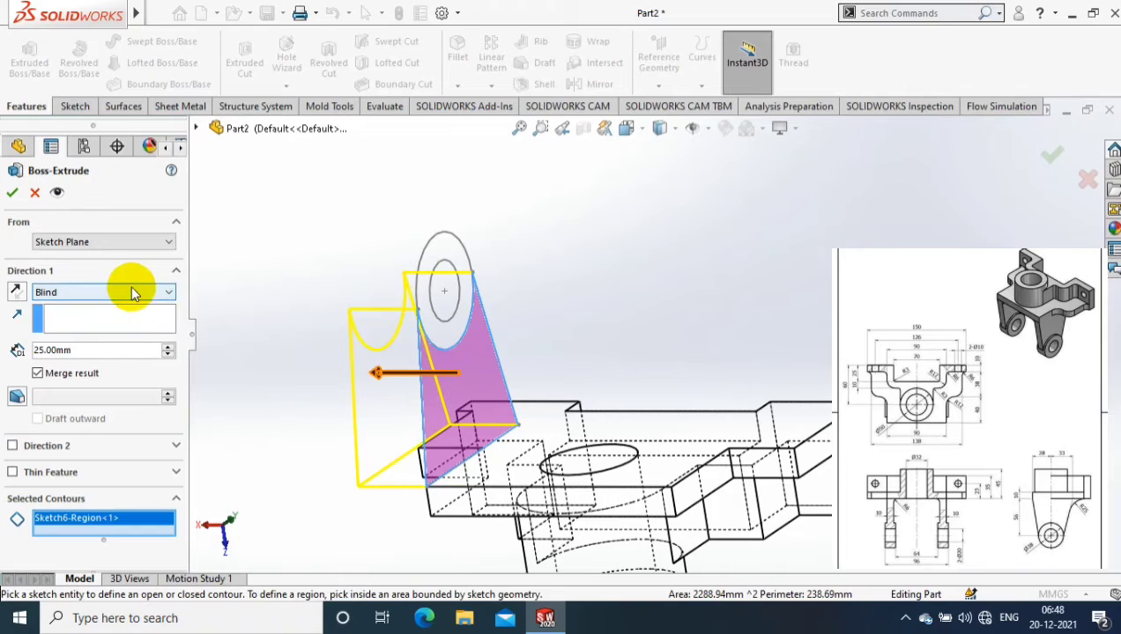
click(16, 292)
click(87, 350)
text(10)
key(Return)
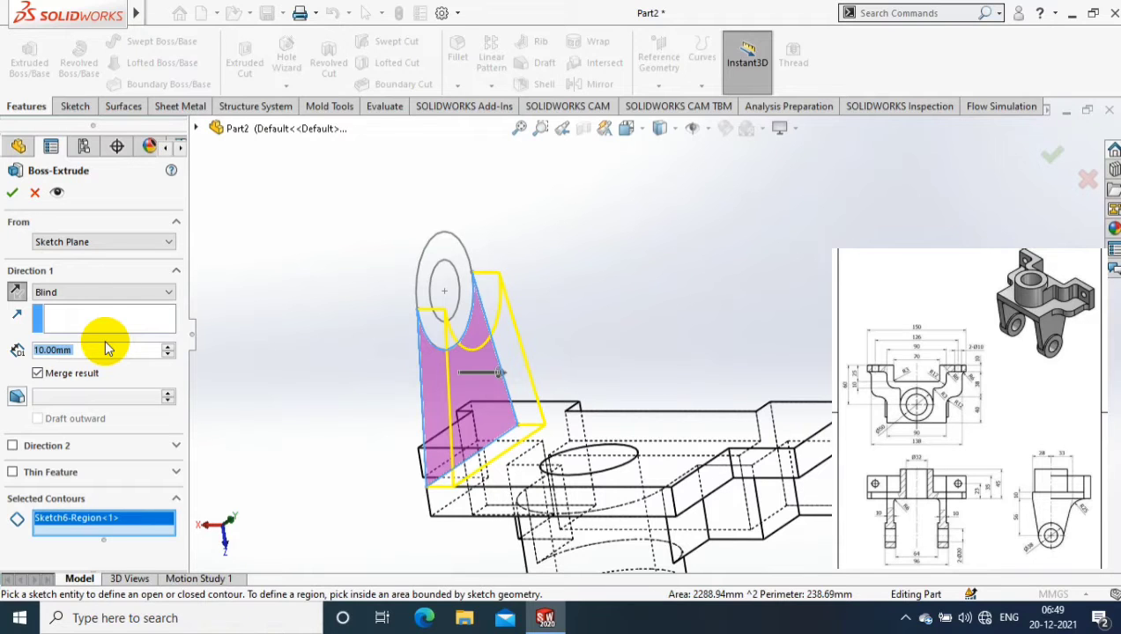
key(Return)
middle_drag(636, 257, 608, 326)
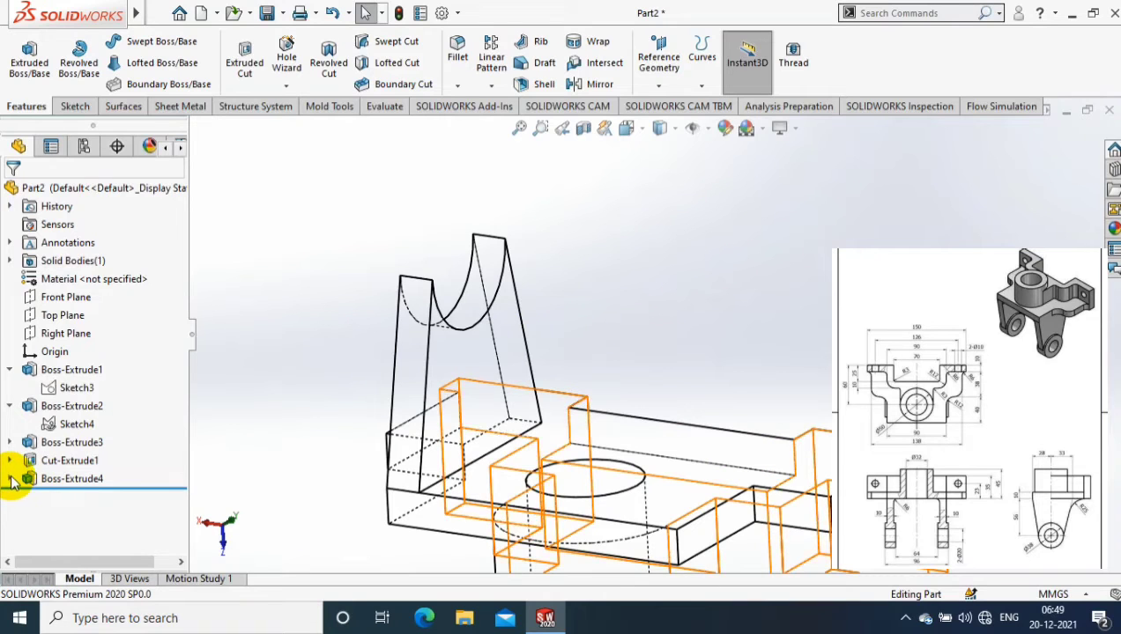
Step: Extrude the lug's circle sketch into a boss, 13 mm plus 3 mm in Direction 2
click(10, 479)
click(77, 497)
key(Return)
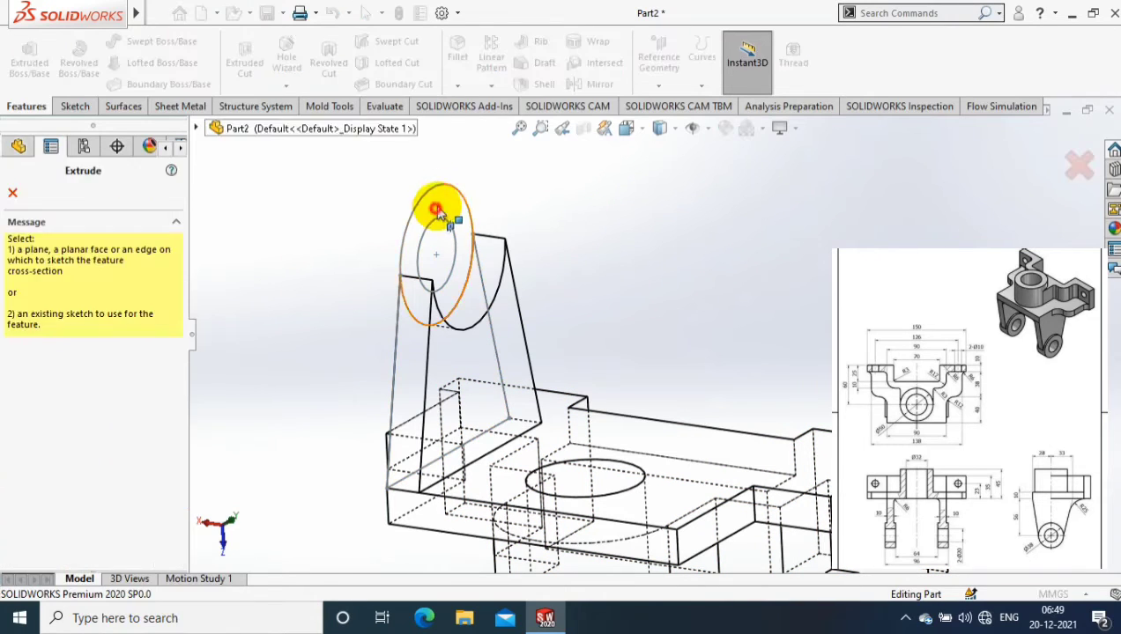
click(438, 214)
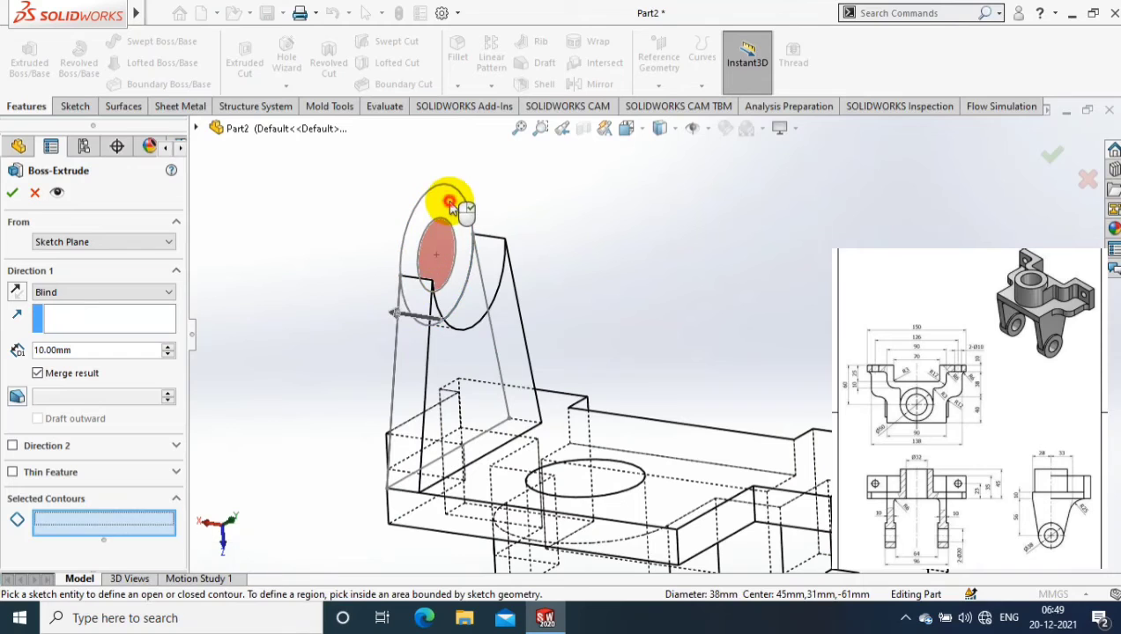
click(450, 207)
click(16, 291)
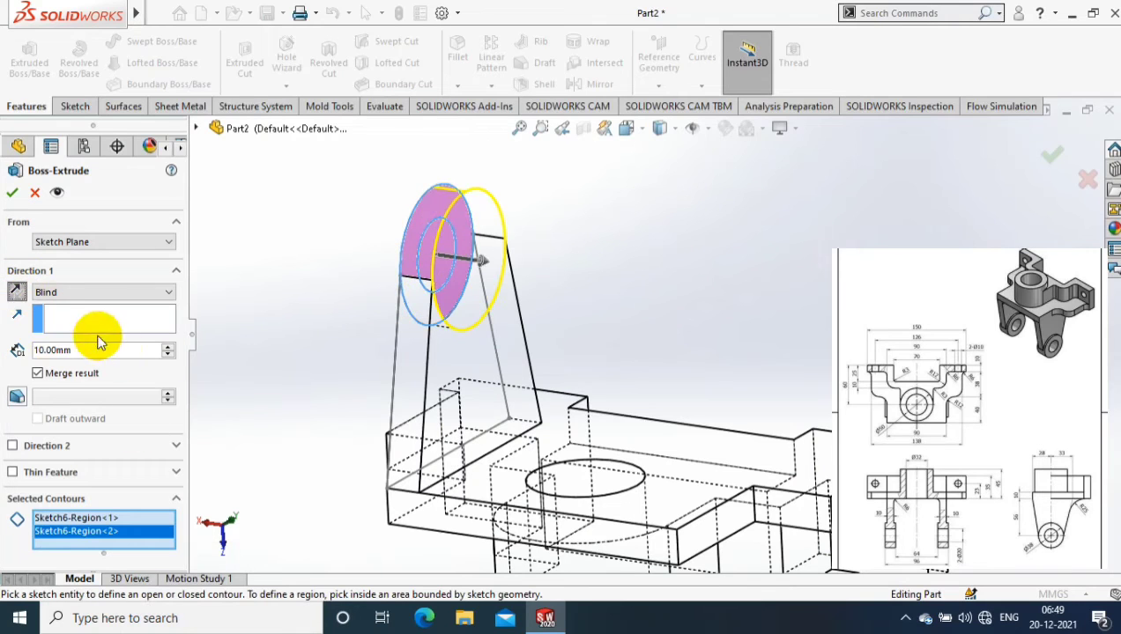
click(13, 446)
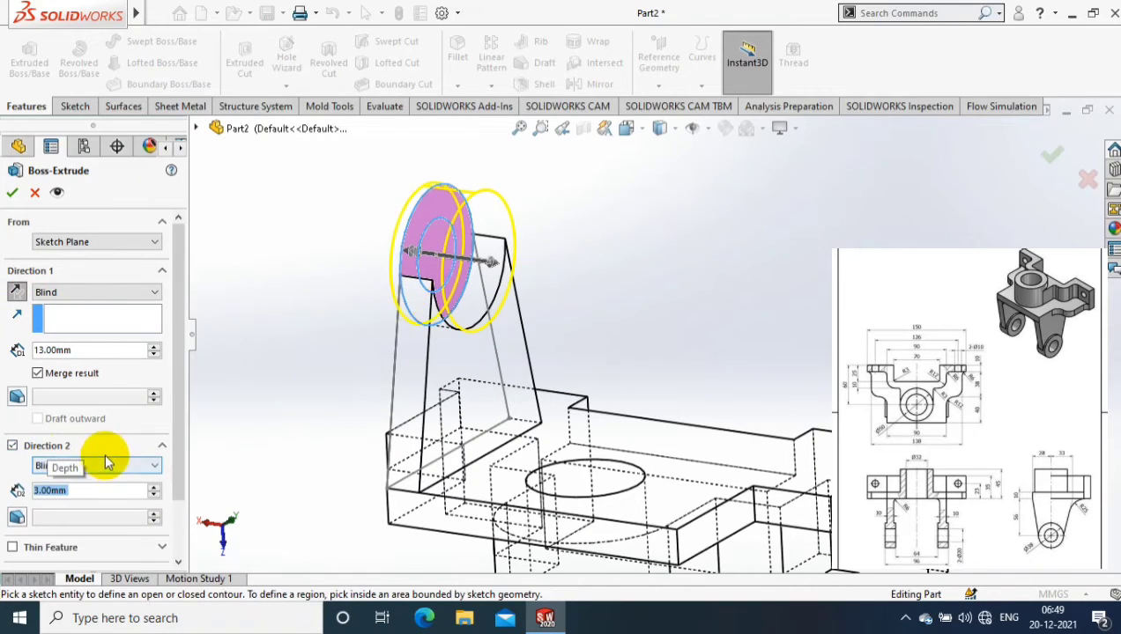
key(Return)
Step: Edit Boss-Extrude5 to keep only the ring region so the centre bore stays open
right_click(88, 515)
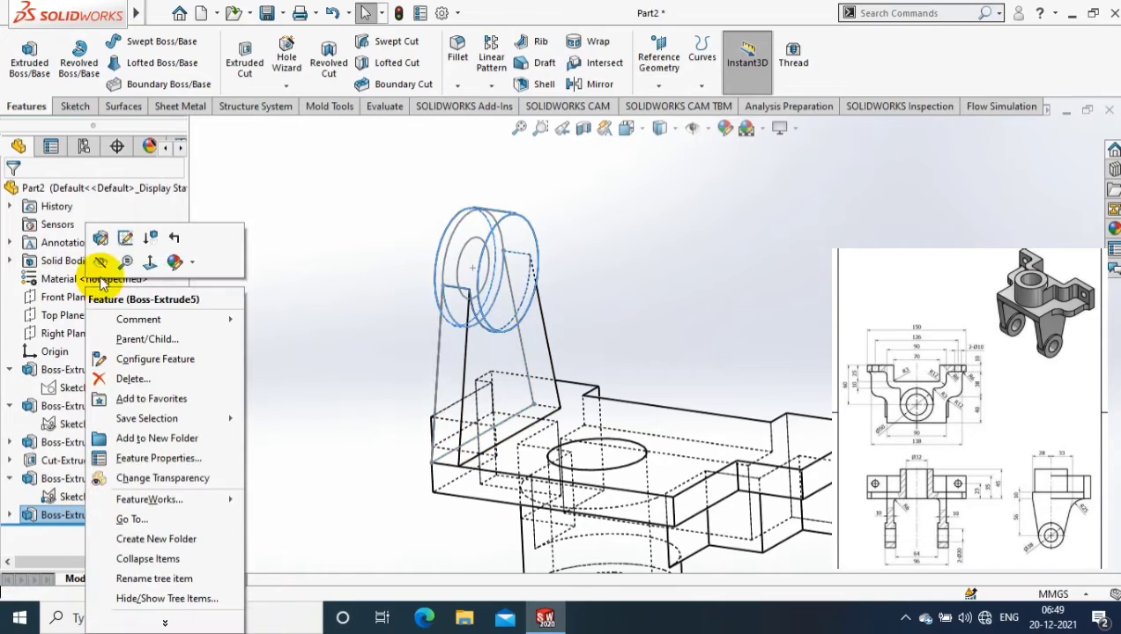
click(101, 241)
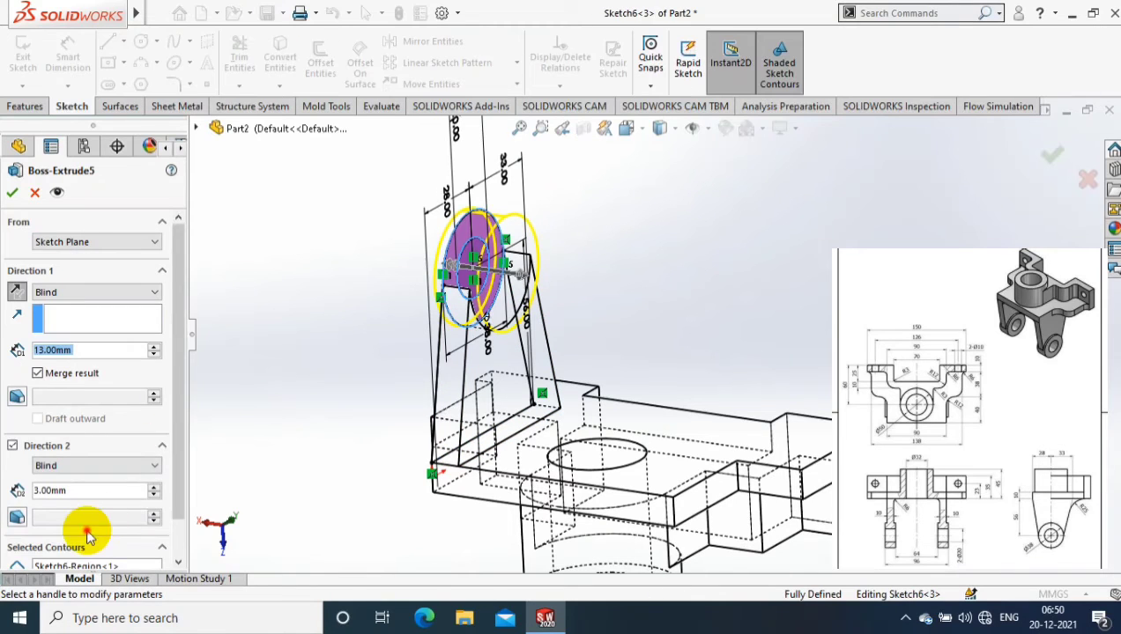
scroll(87, 529, down, 1)
right_click(100, 530)
click(177, 490)
click(496, 283)
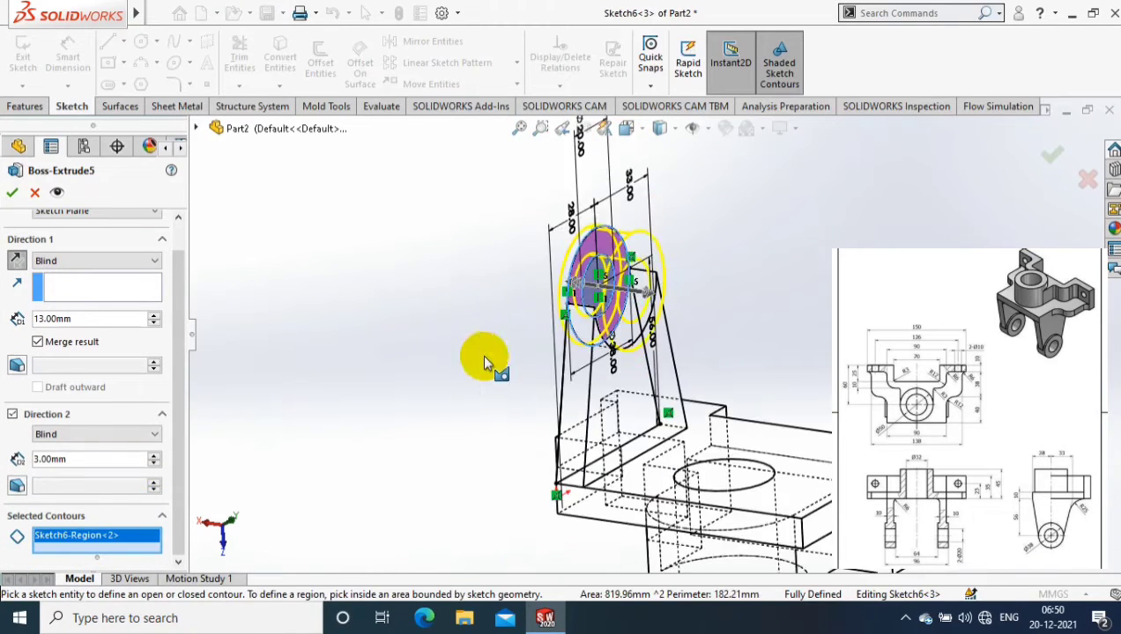
click(14, 193)
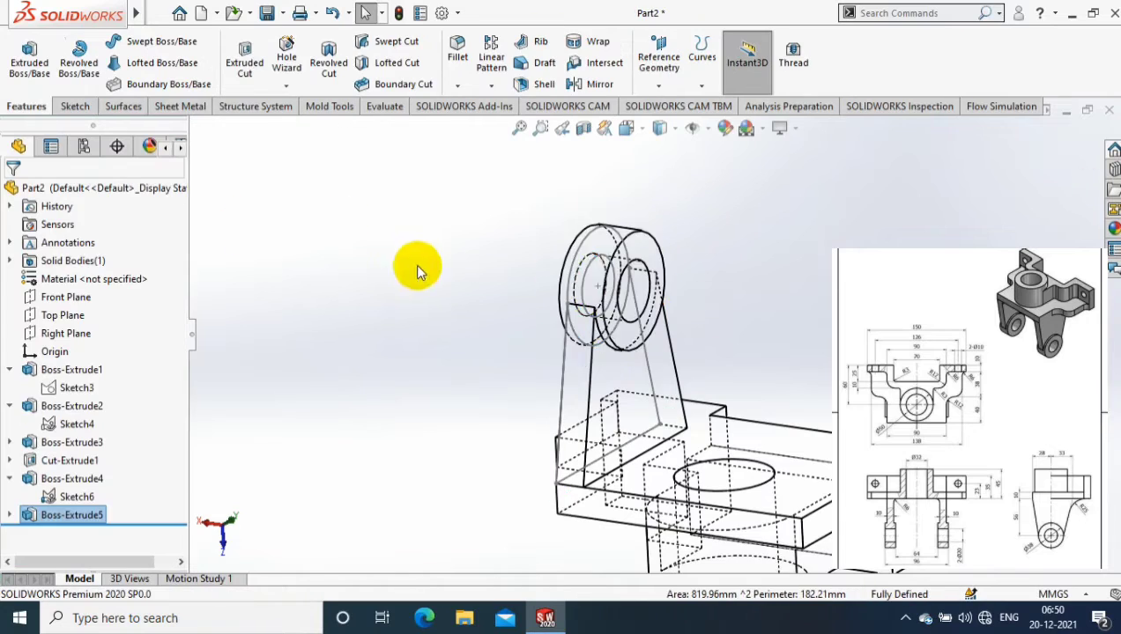
Step: Display the part Shaded With Edges, fit it to the view, and start Mirror
click(659, 129)
click(659, 152)
key(f)
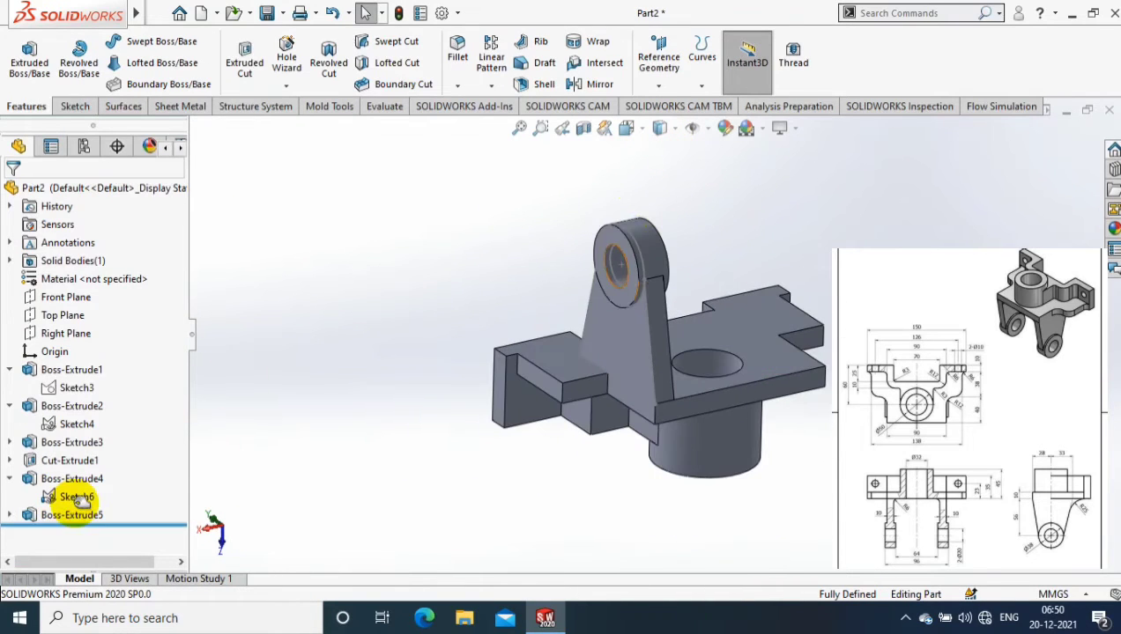
click(599, 84)
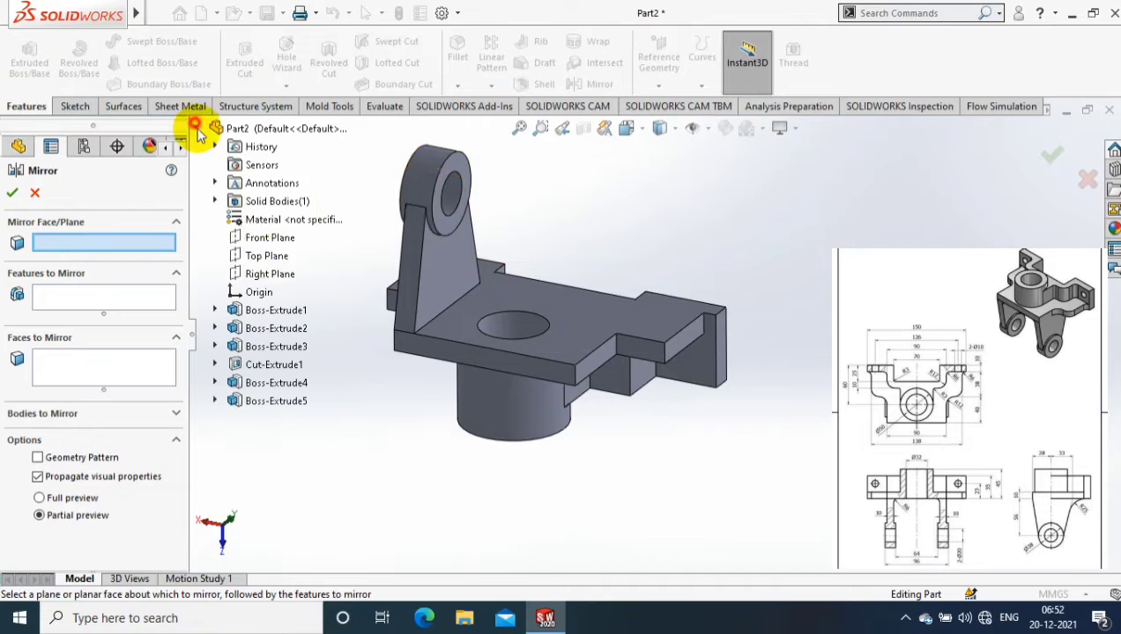
Step: Mirror the lug and its bored boss (Boss-Extrude4 and 5) about the Right Plane
click(282, 274)
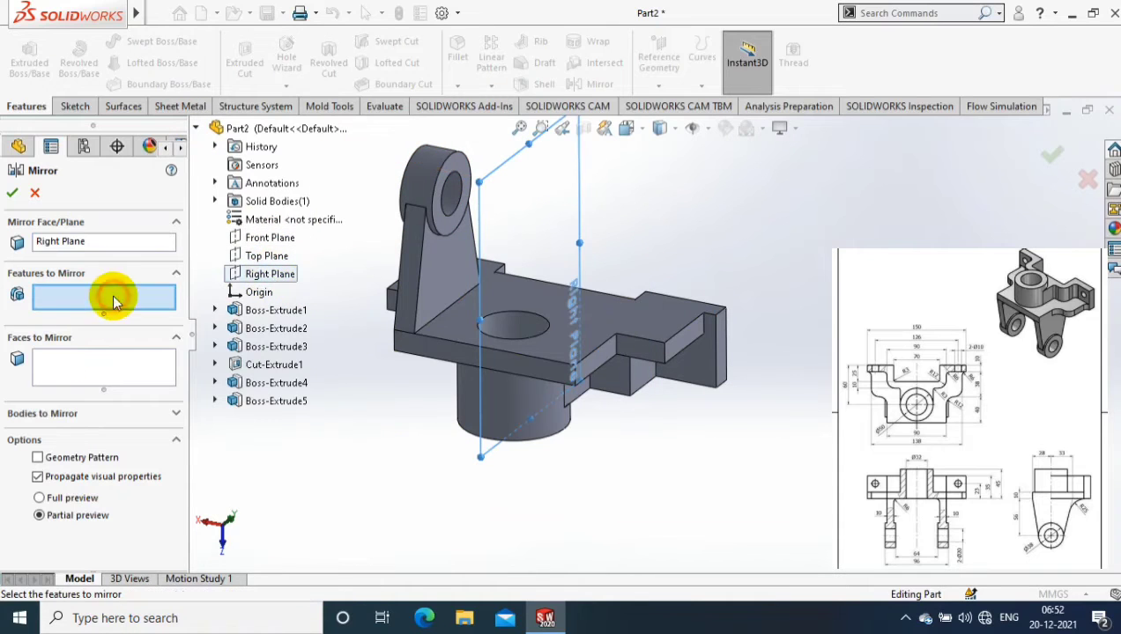
click(445, 221)
click(432, 199)
key(Return)
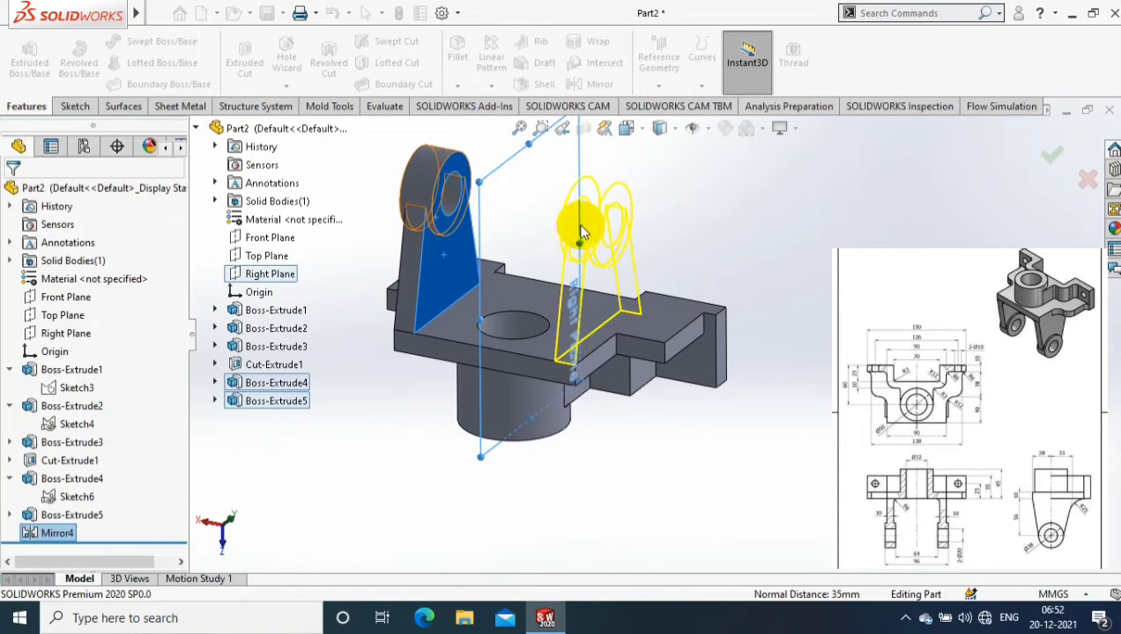
Step: Cut a slot from the top face's converted edges, Through All in both directions
middle_drag(771, 333, 584, 286)
click(585, 291)
click(73, 106)
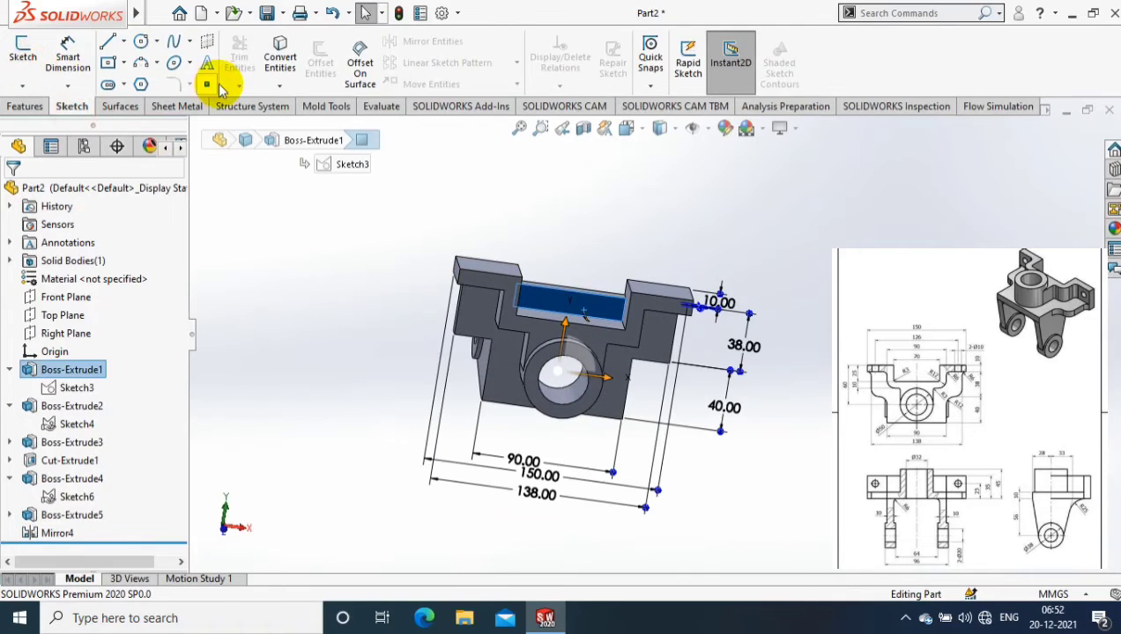
click(23, 53)
click(280, 84)
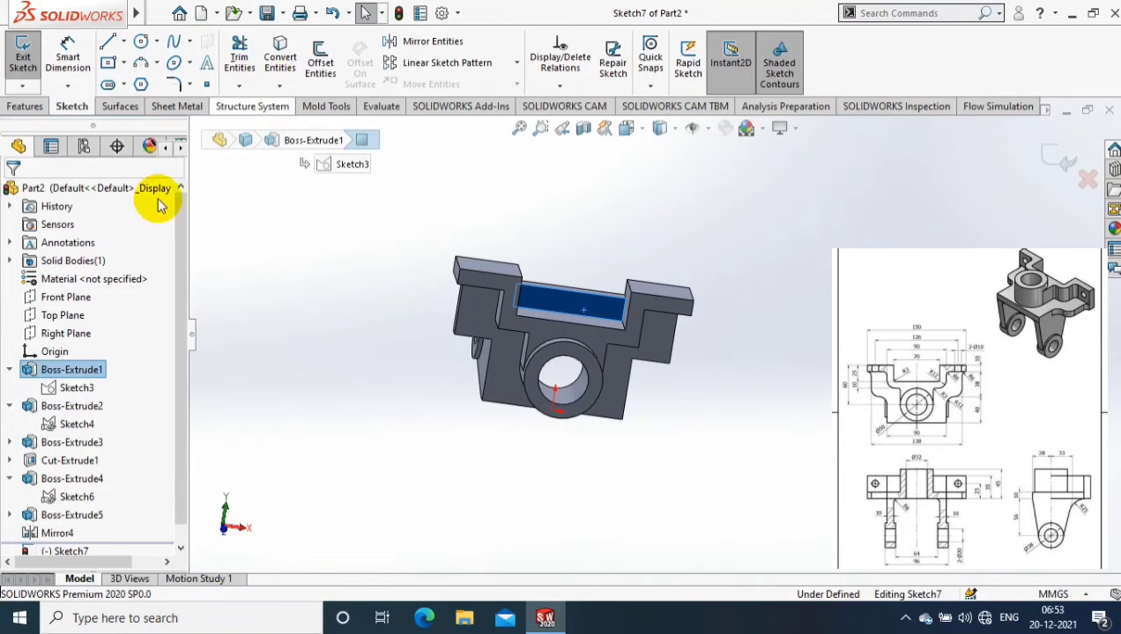
click(280, 57)
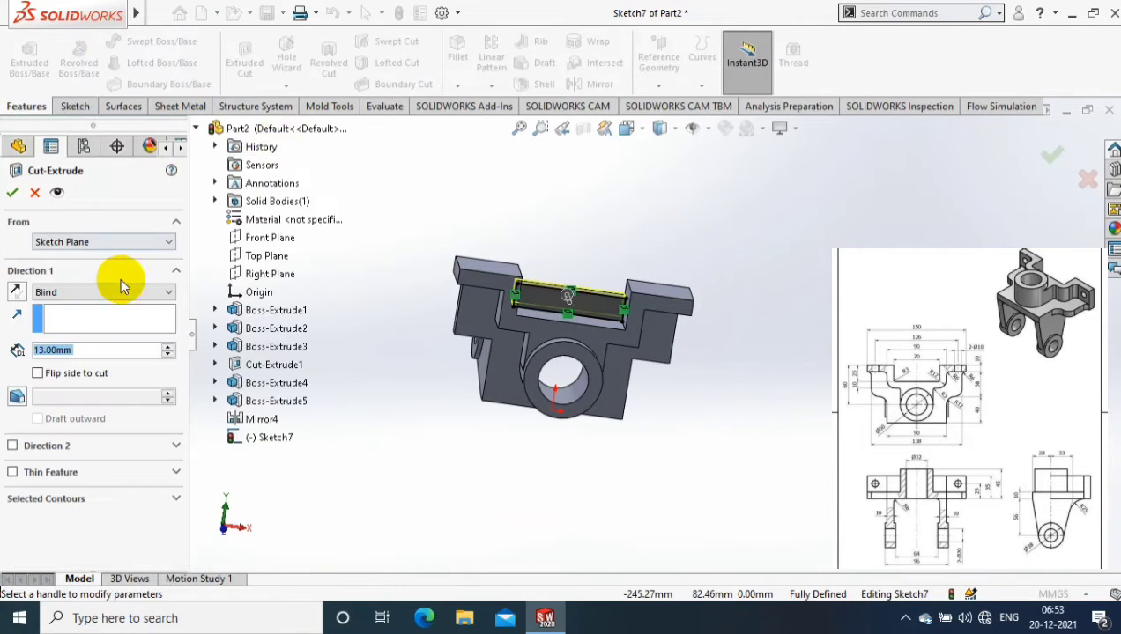
click(120, 286)
click(88, 323)
right_click(365, 200)
middle_drag(472, 178, 367, 325)
key(f)
click(458, 86)
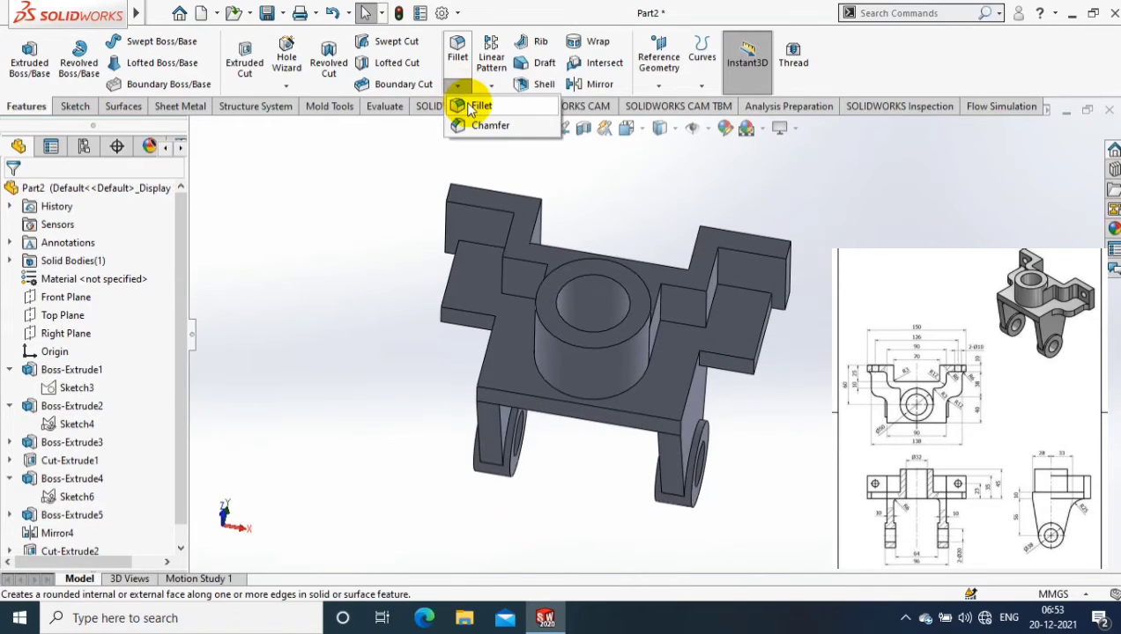
Step: Fillet four edges of the slotted top walls with a 6 mm radius
click(470, 106)
scroll(818, 293, down, 3)
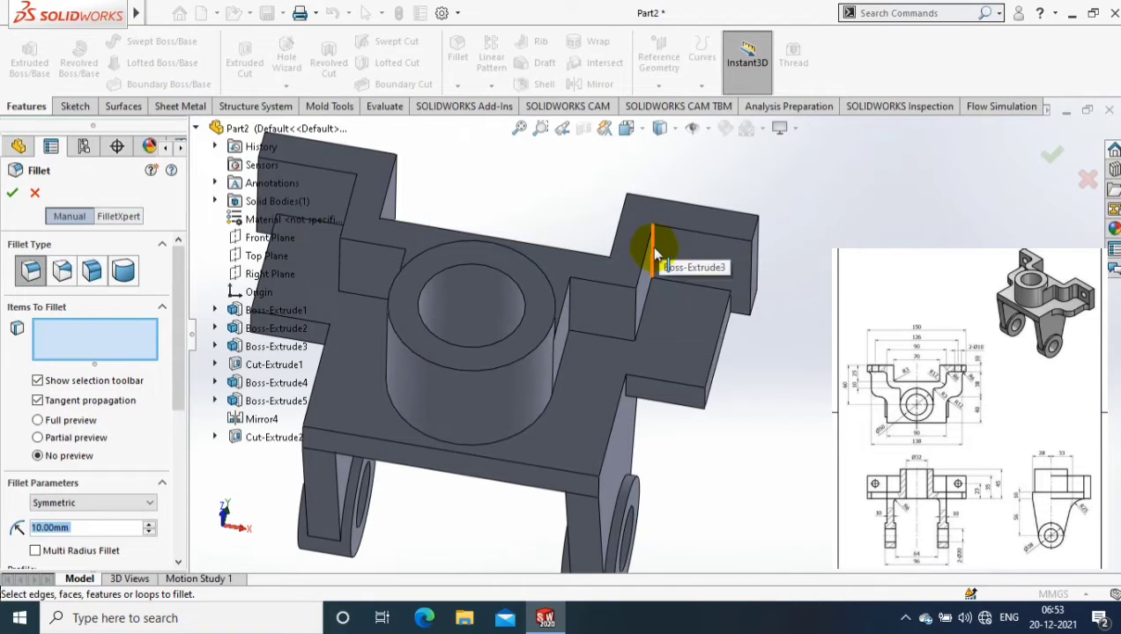
click(697, 322)
mouse_move(713, 312)
middle_down()
mouse_move(513, 270)
mouse_move(544, 271)
middle_up()
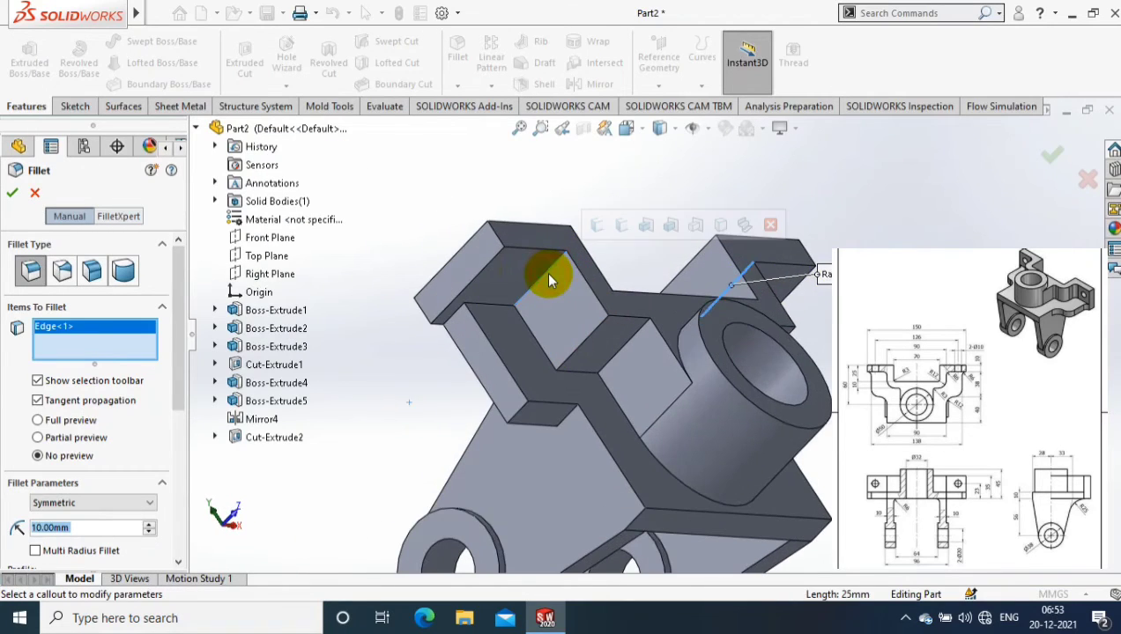
click(546, 275)
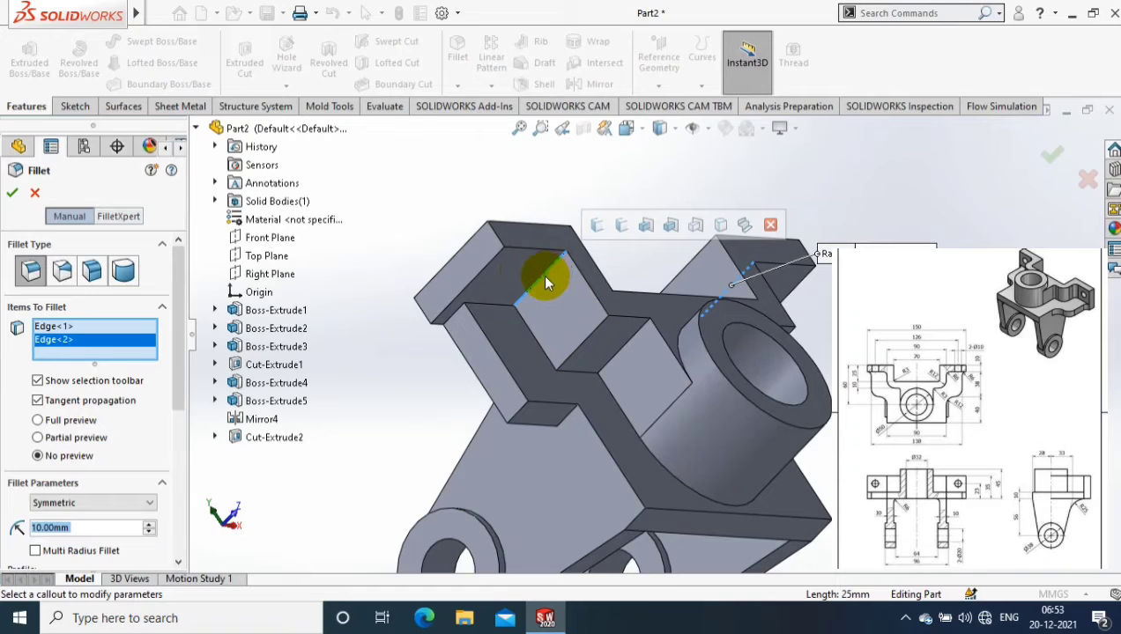
mouse_move(725, 408)
middle_down()
mouse_move(638, 300)
mouse_move(590, 145)
mouse_move(567, 340)
mouse_move(691, 416)
middle_up()
click(567, 340)
click(742, 327)
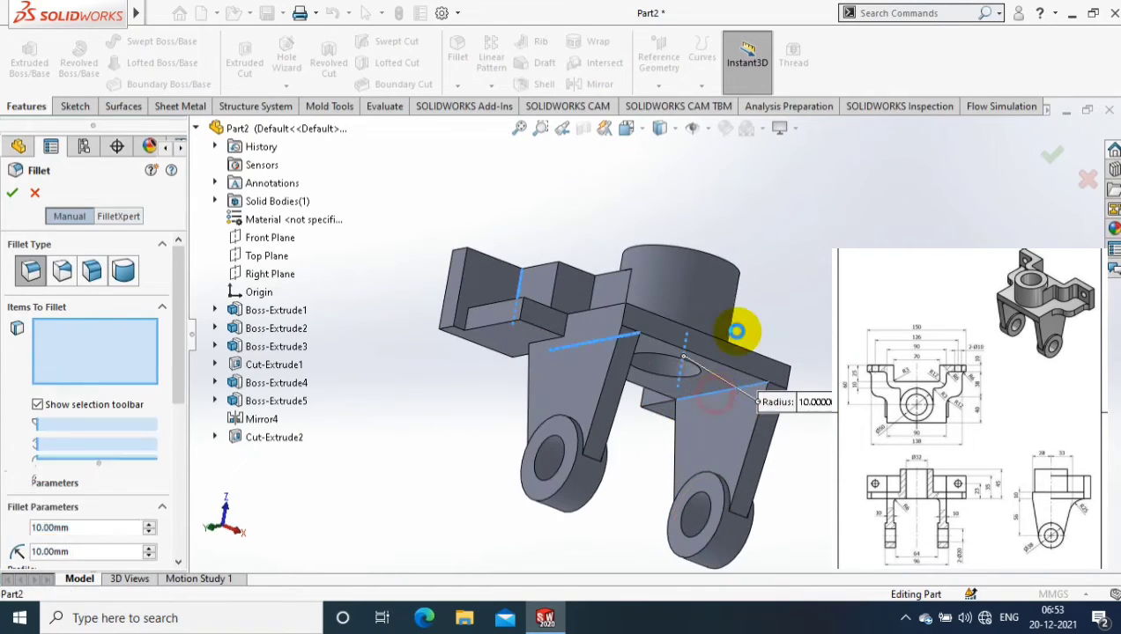
mouse_move(742, 327)
middle_down()
mouse_move(696, 392)
mouse_move(79, 559)
middle_up()
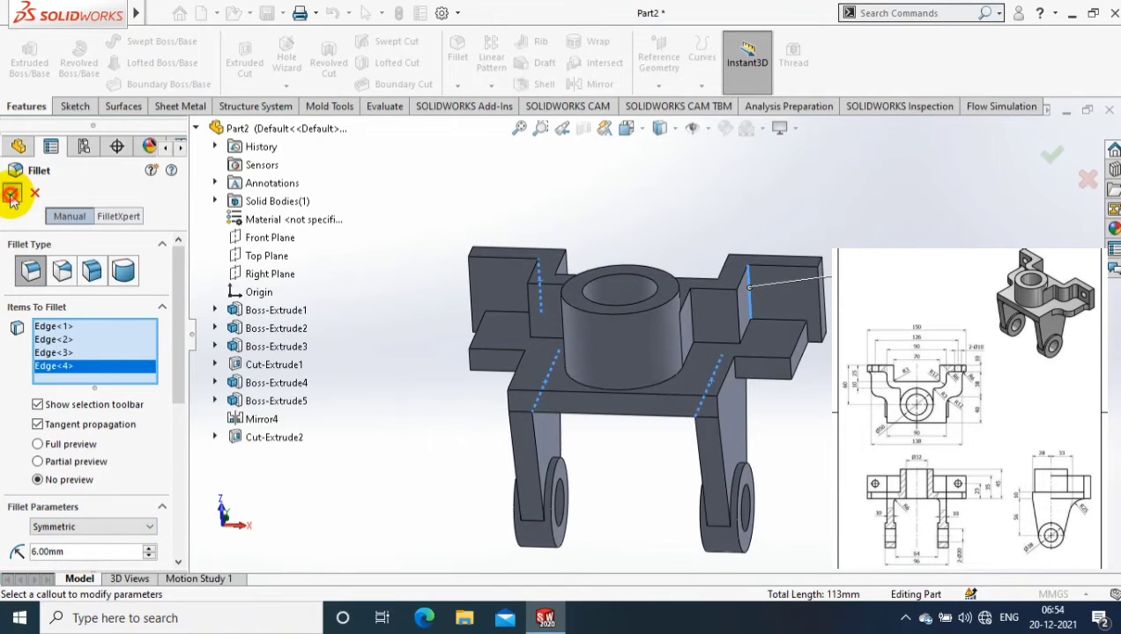
right_click(441, 199)
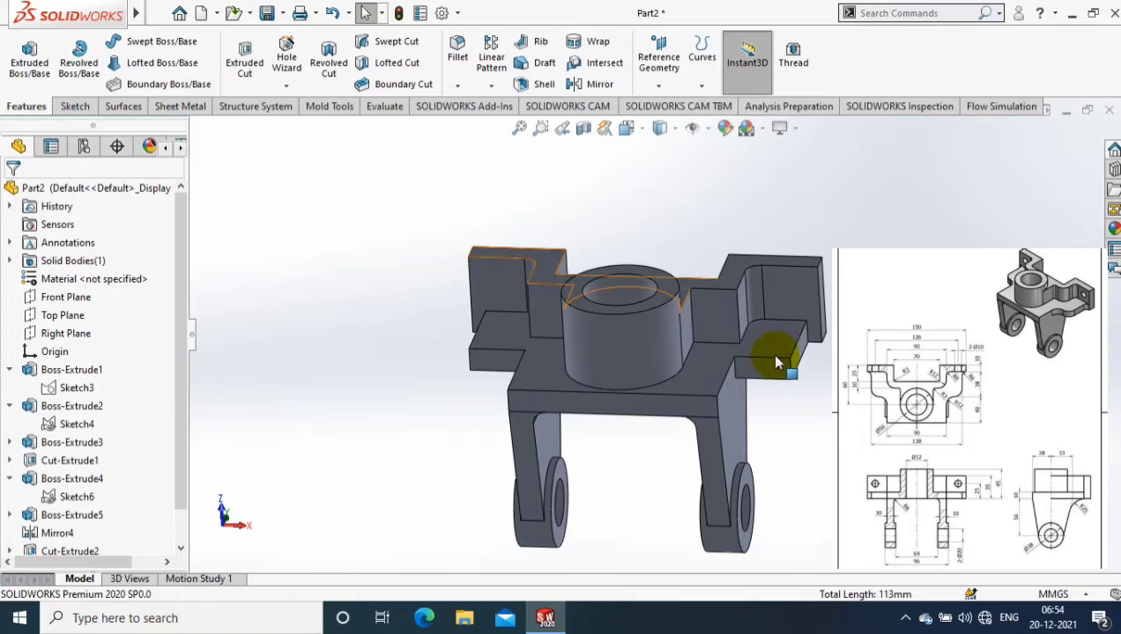
Step: Add another 6 mm fillet on a vertical corner edge
scroll(776, 362, down, 2)
key(Return)
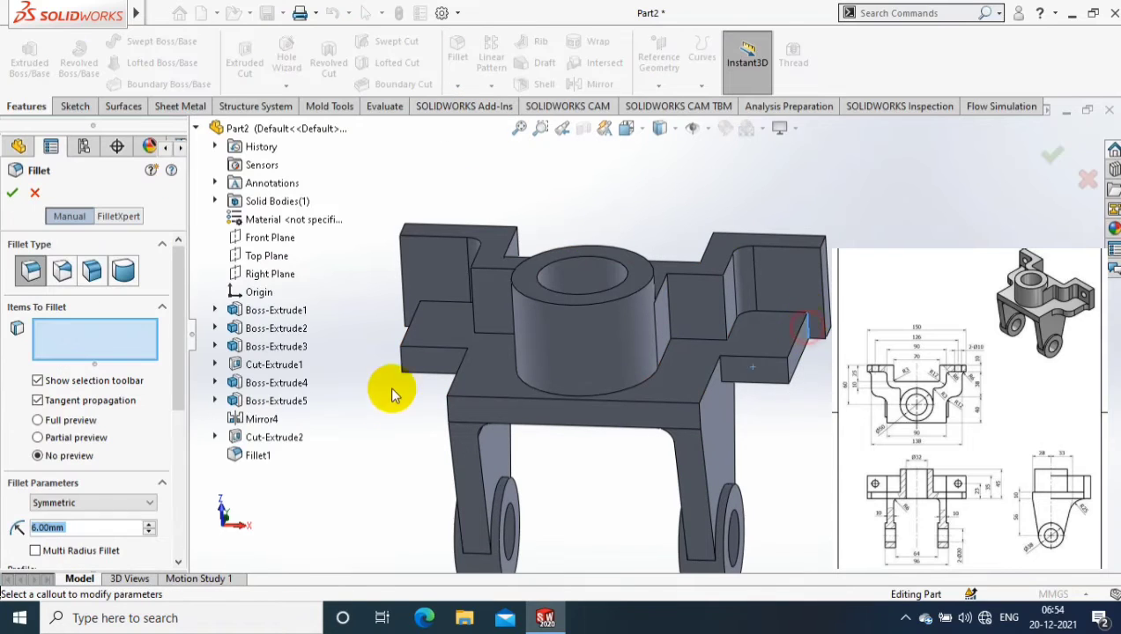
click(445, 369)
middle_drag(445, 369, 526, 305)
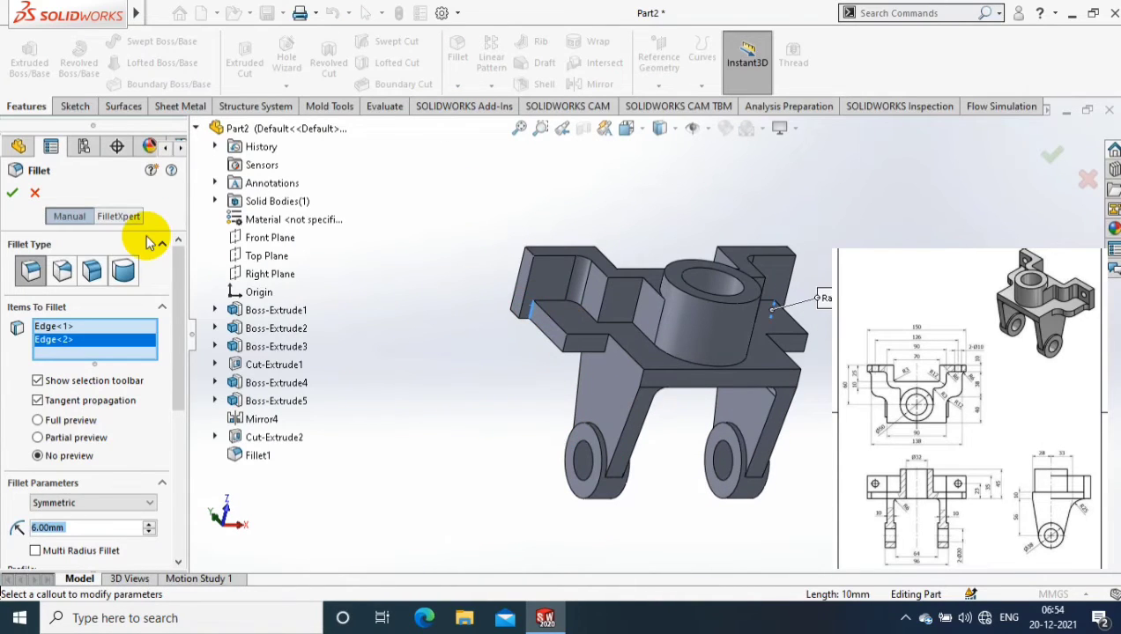
key(Return)
middle_drag(246, 322, 829, 291)
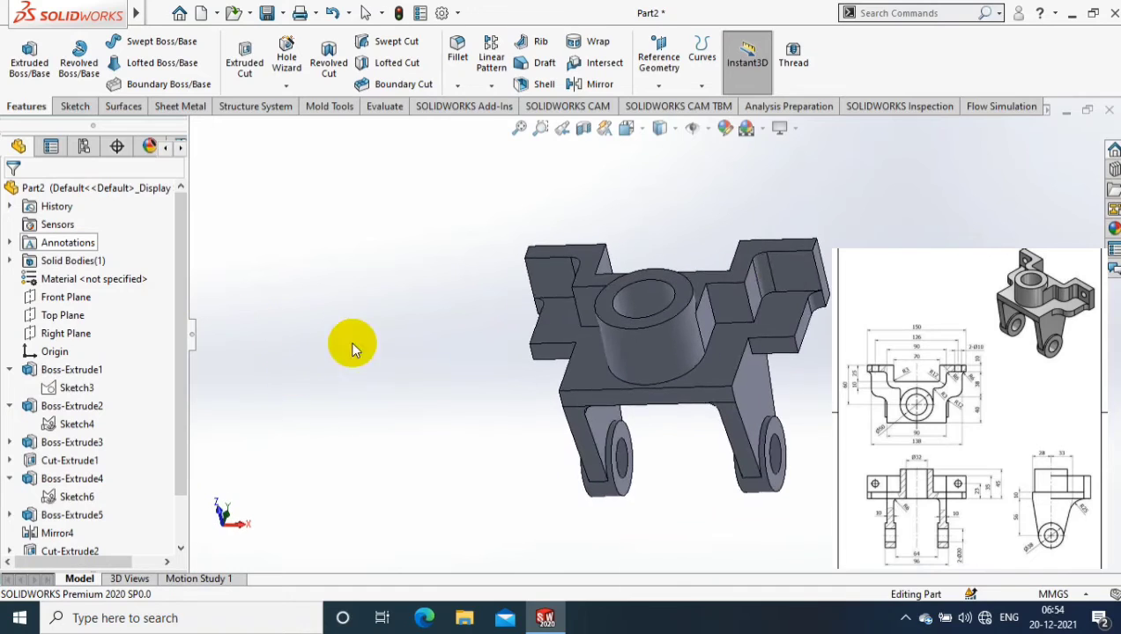
Step: Fillet the two remaining vertical corner edges of the top walls at 6 mm
click(457, 85)
click(471, 105)
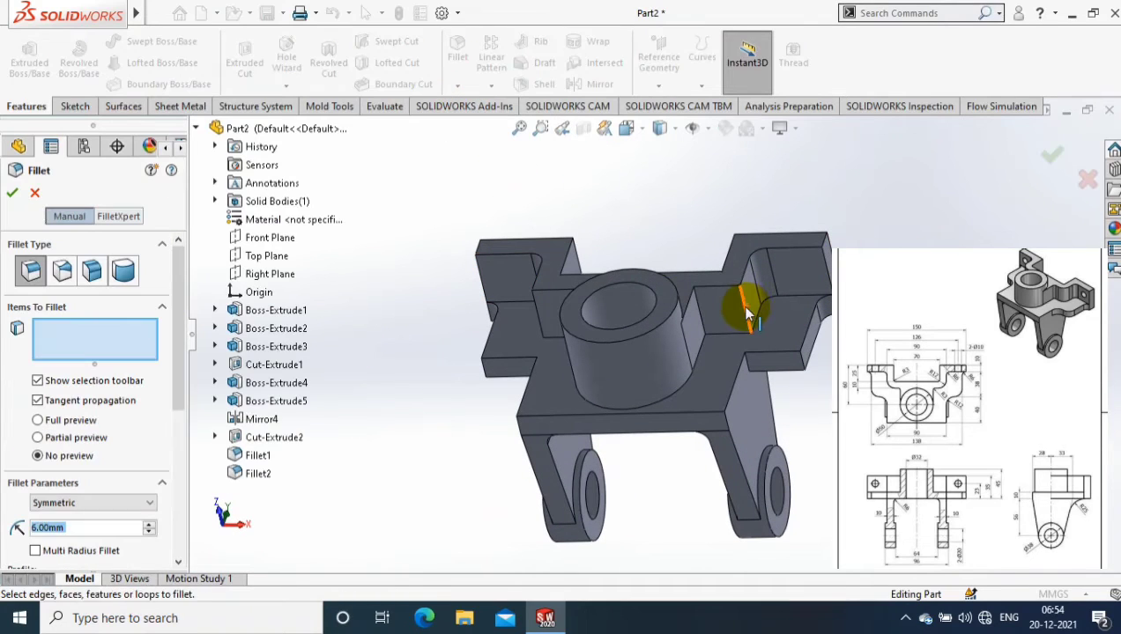
click(743, 305)
middle_drag(535, 305, 592, 300)
click(592, 299)
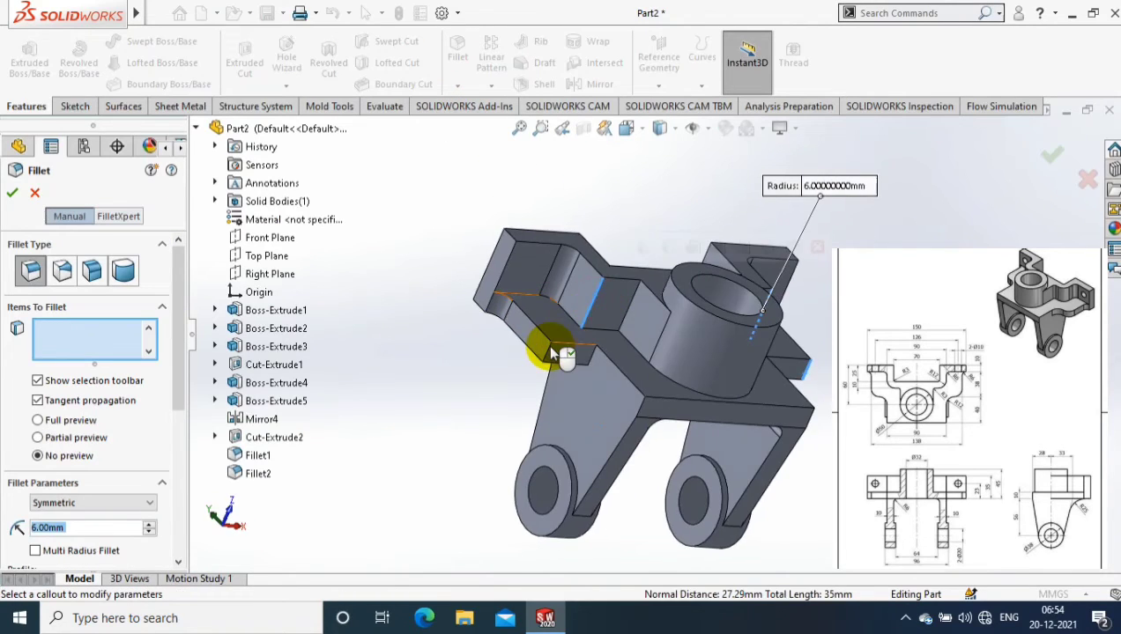
click(12, 192)
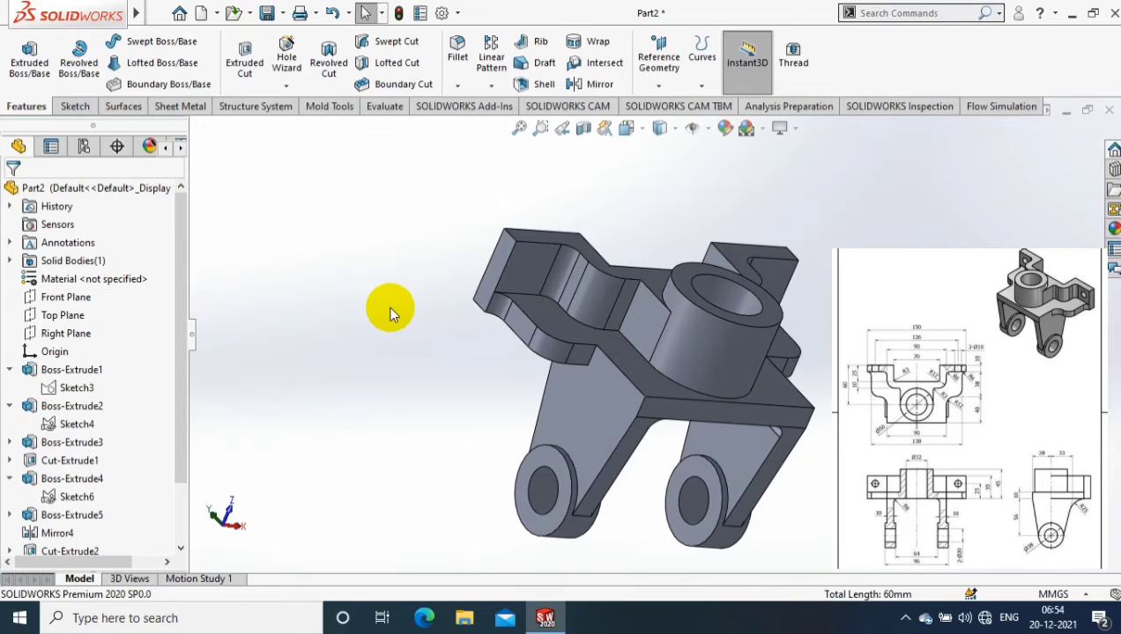
mouse_move(373, 357)
middle_down()
mouse_move(334, 388)
mouse_move(348, 467)
middle_up()
Step: Blend four edges where the central boss meets the top walls with 12 mm fillets
click(458, 85)
click(476, 105)
middle_drag(720, 367, 663, 295)
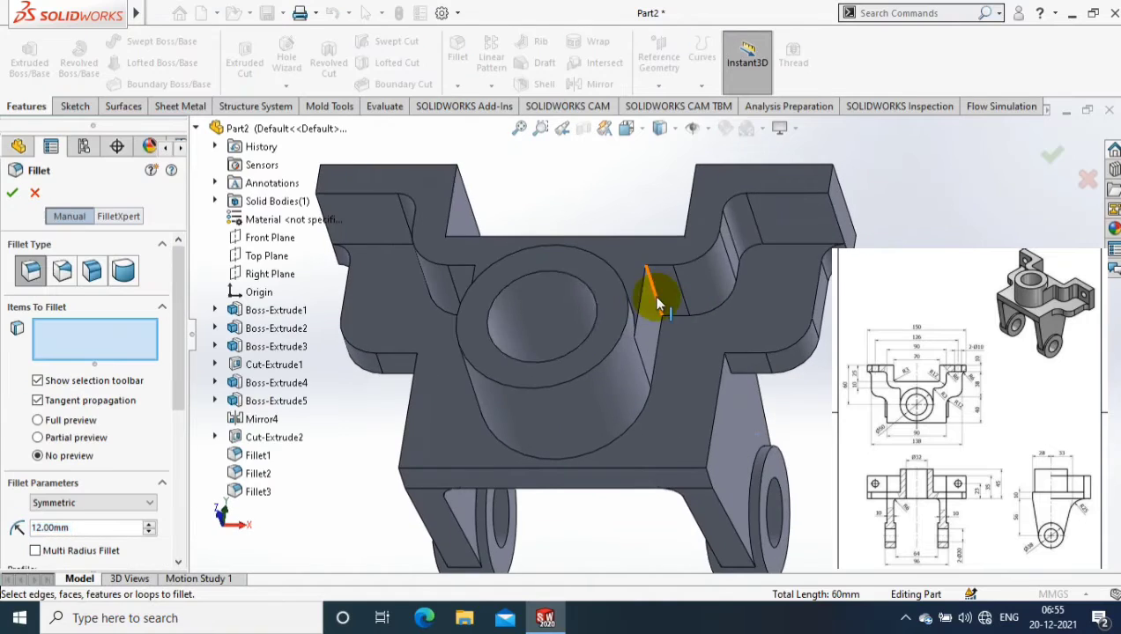
click(564, 313)
middle_drag(564, 313, 563, 294)
click(476, 338)
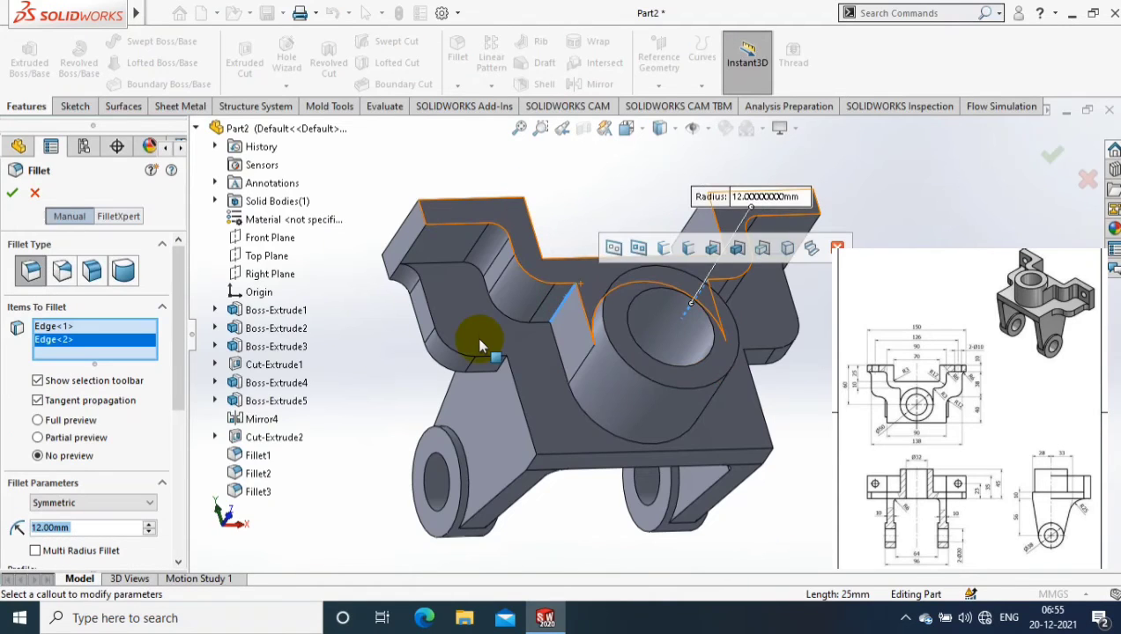
middle_drag(476, 338, 654, 351)
click(655, 351)
click(620, 393)
middle_drag(621, 393, 588, 238)
key(Return)
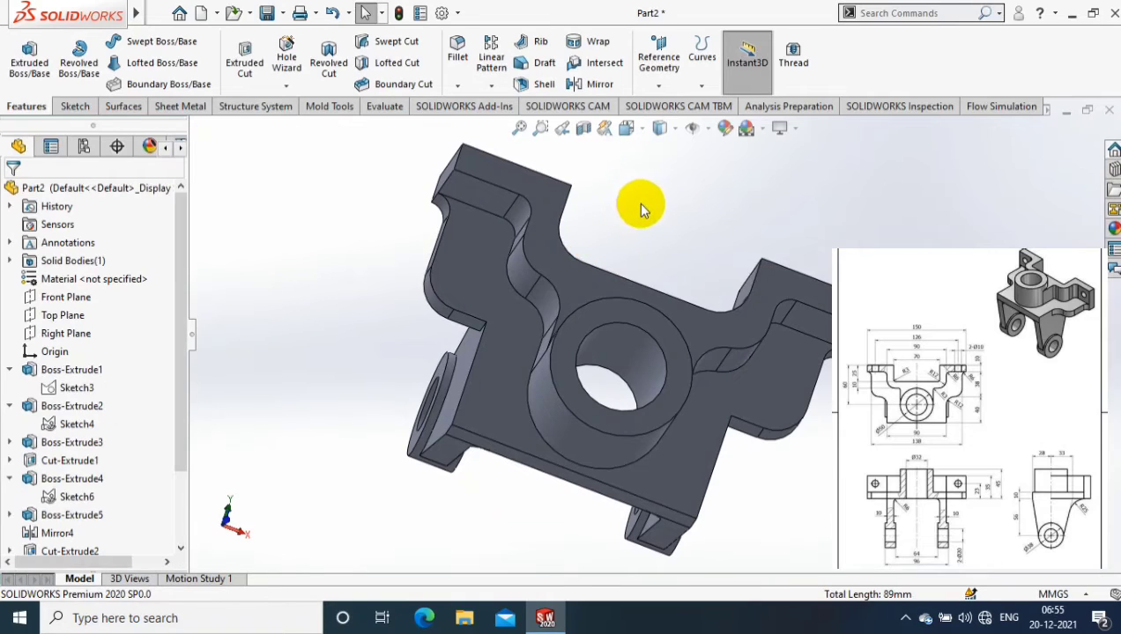
mouse_move(641, 209)
middle_down()
mouse_move(743, 271)
mouse_move(868, 188)
mouse_move(848, 247)
mouse_move(793, 221)
middle_up()
Step: Fillet the boss edges on the other side at 12 mm
click(457, 85)
click(476, 108)
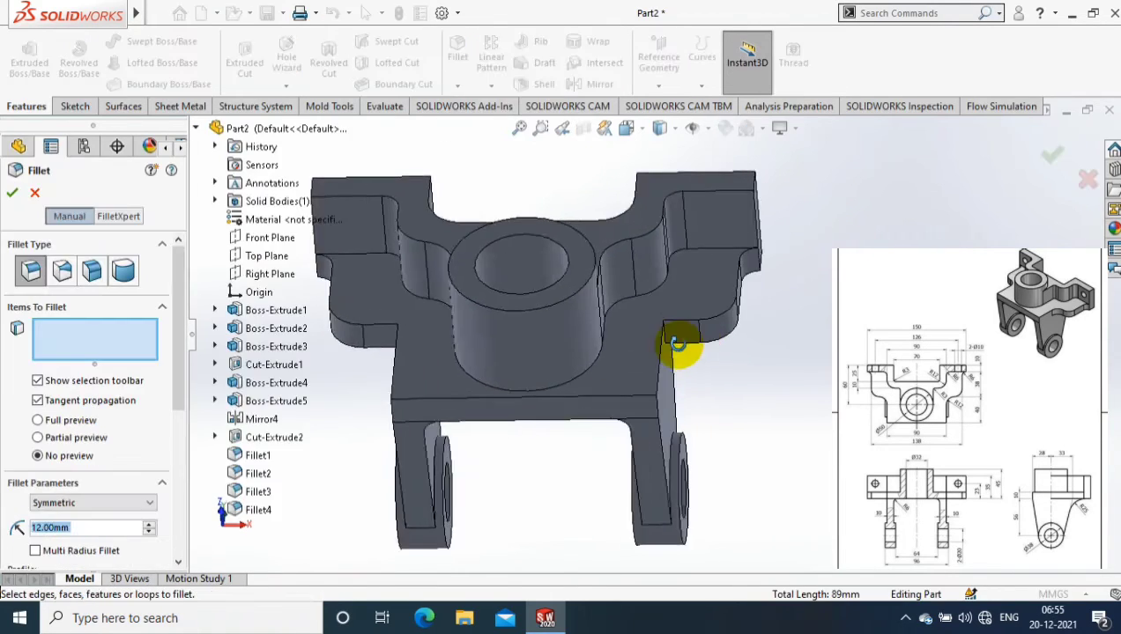
mouse_move(677, 344)
middle_down()
mouse_move(639, 335)
mouse_move(320, 371)
middle_up()
click(640, 335)
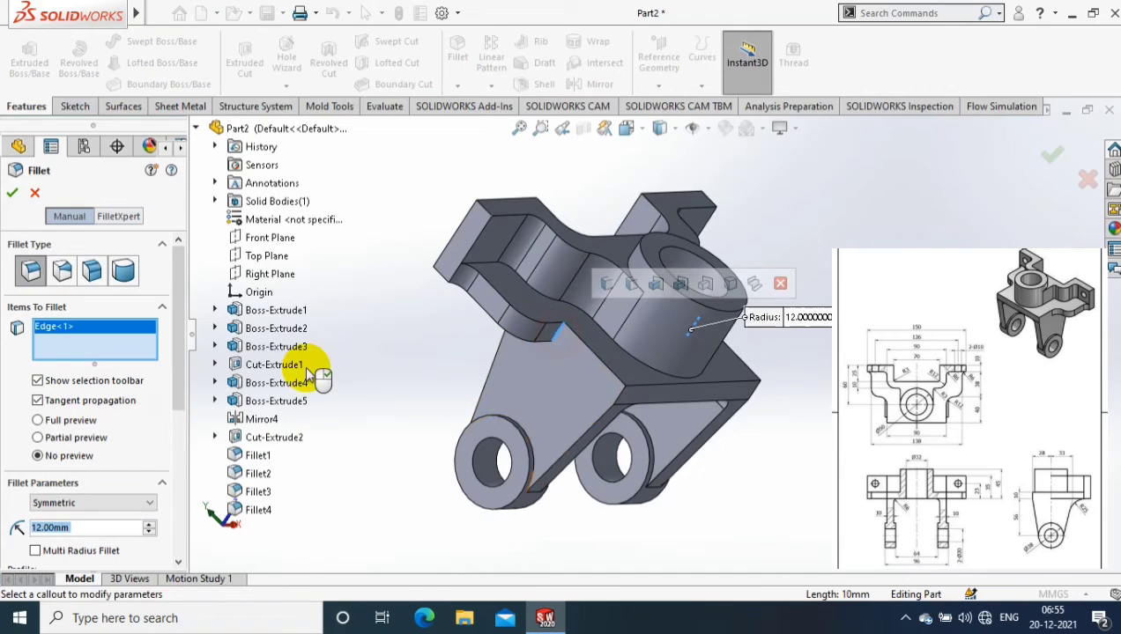
click(12, 194)
mouse_move(333, 317)
middle_down()
mouse_move(721, 353)
mouse_move(730, 338)
middle_up()
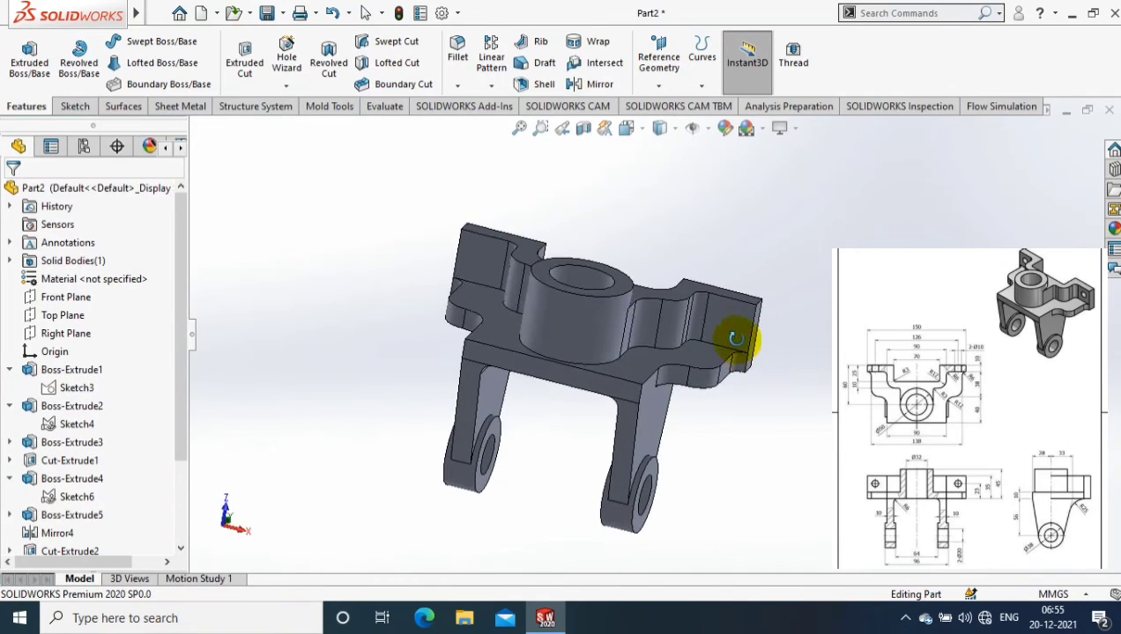
Step: Sketch a 10 mm diameter circle on the right top wall face, viewed straight on
right_click(718, 325)
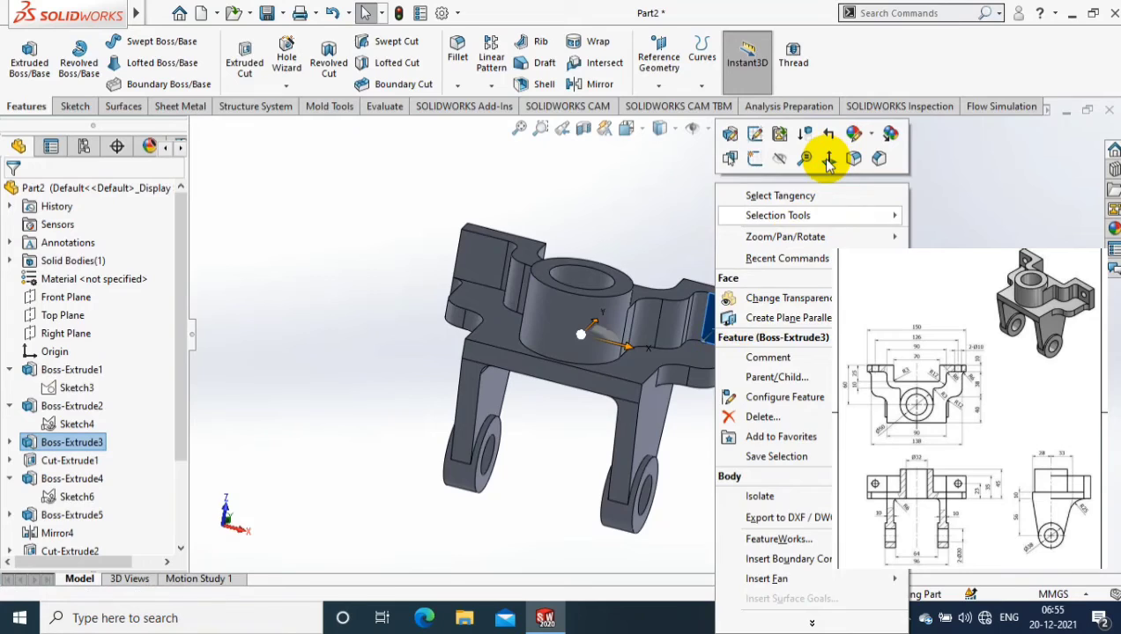
click(829, 161)
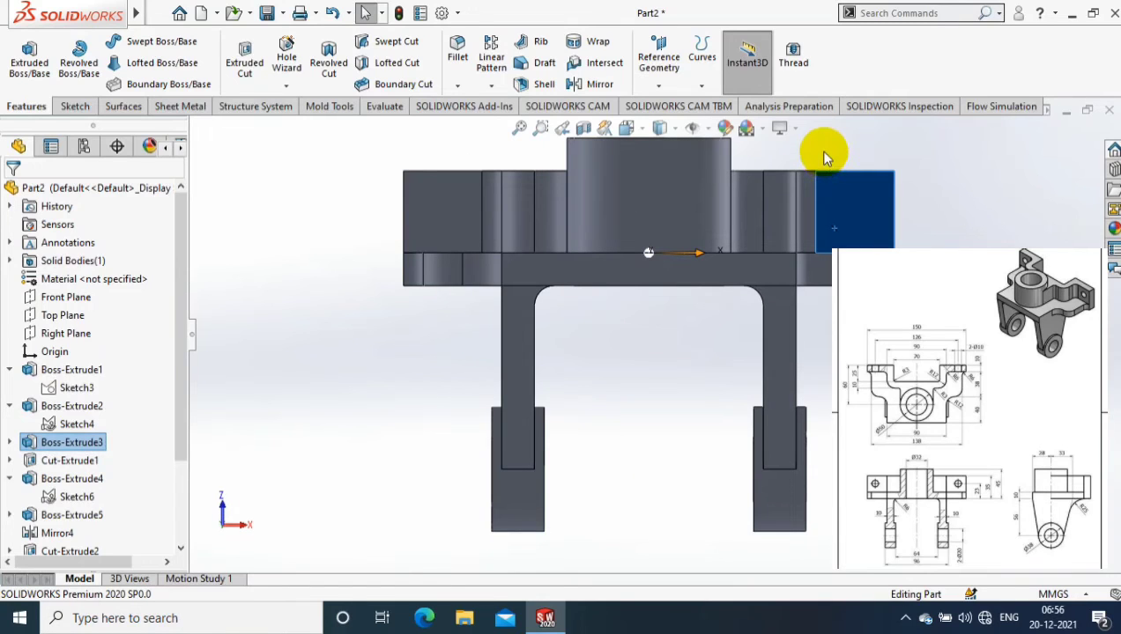
click(822, 155)
click(141, 44)
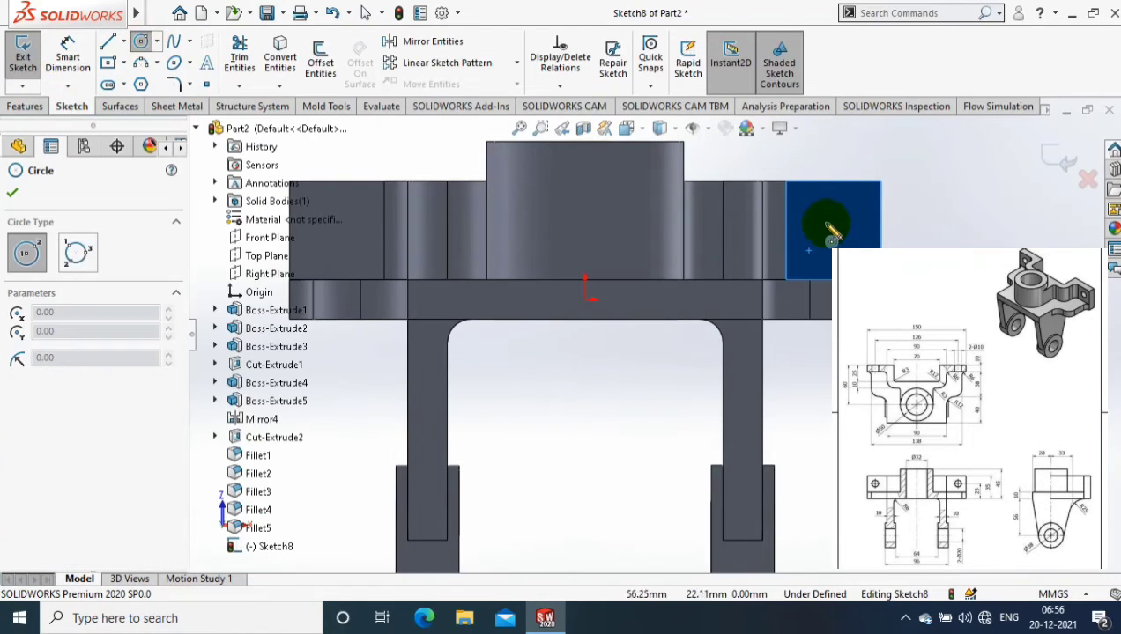
click(833, 232)
click(845, 240)
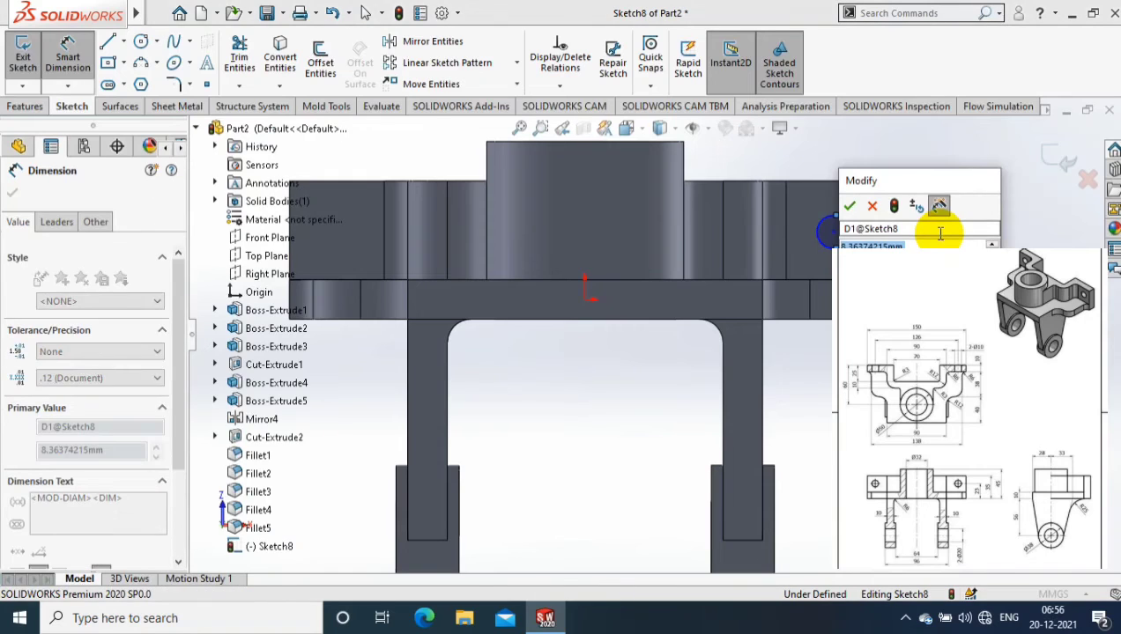
key(Return)
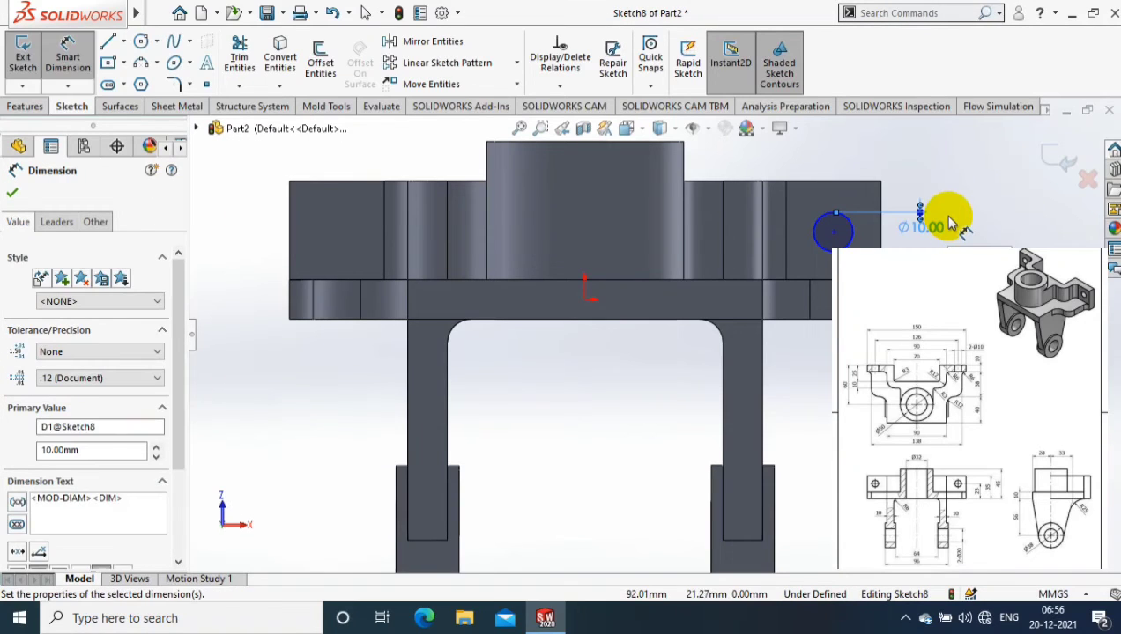
Step: Locate the circle 63 mm horizontally from the origin and dimension its height to fully define it
click(815, 236)
click(584, 297)
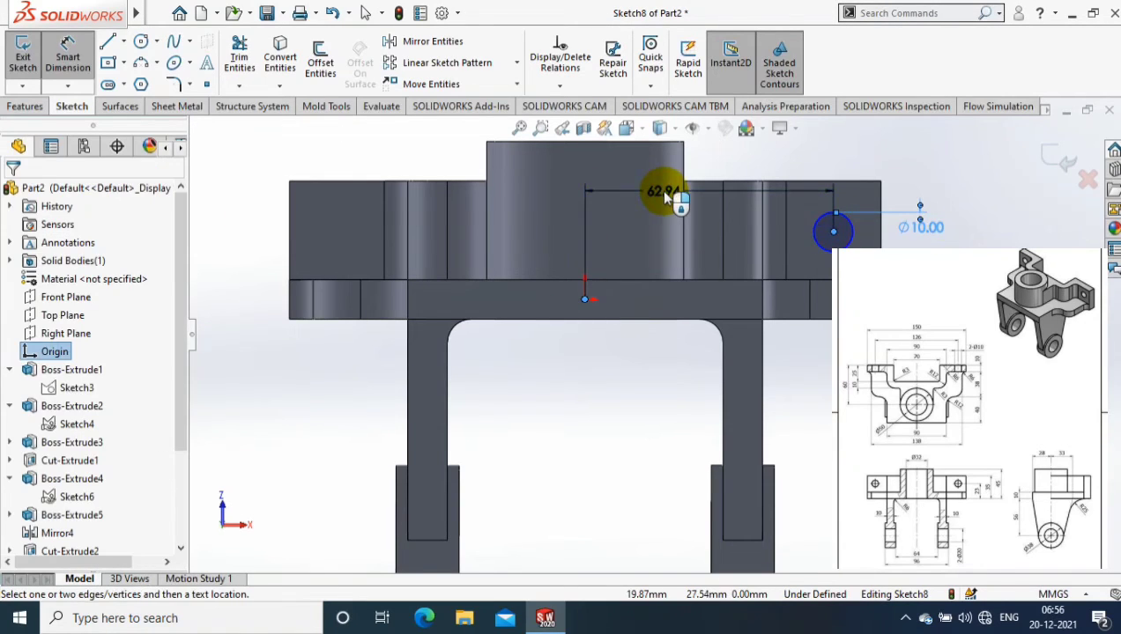
click(662, 194)
text(63)
key(Return)
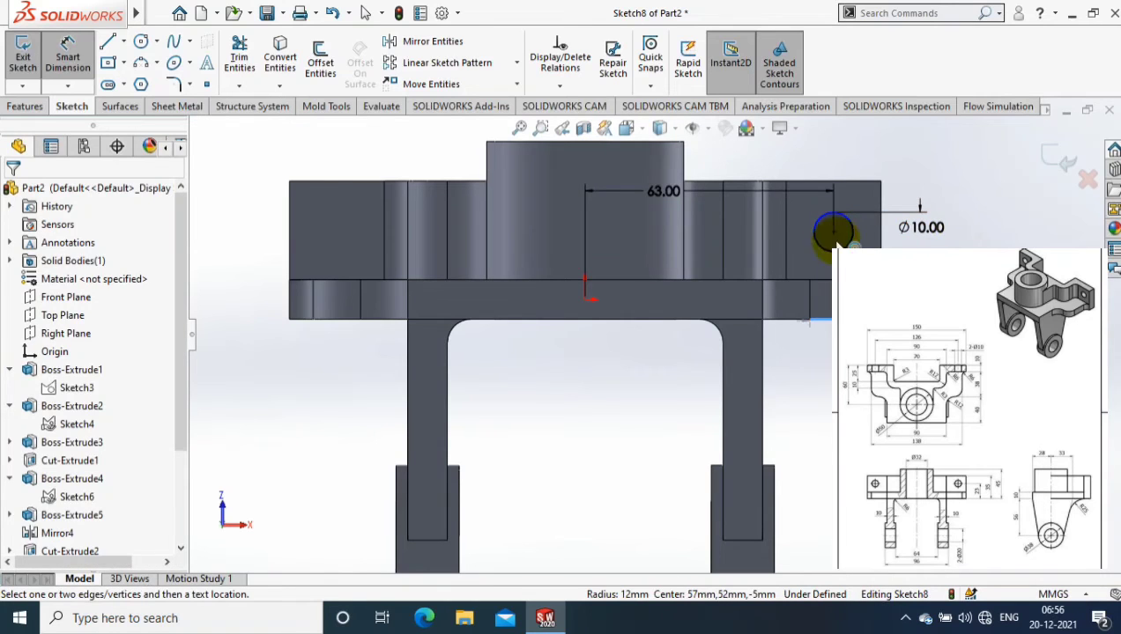
click(833, 232)
click(958, 234)
key(Return)
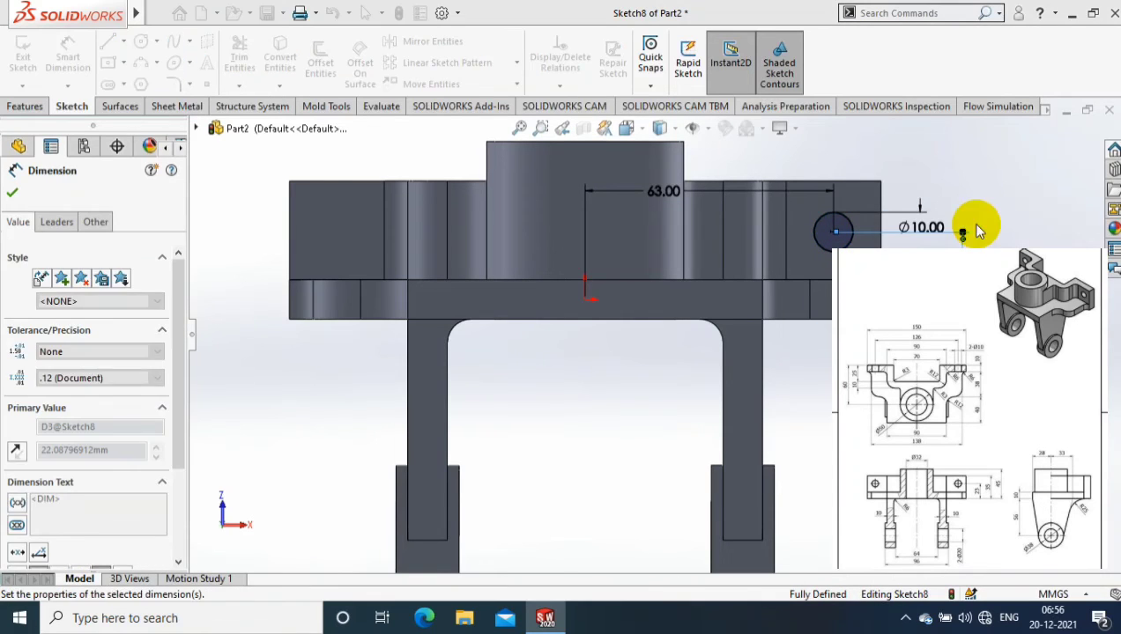
Step: Cut the circle Through All to bore the hole in the wall
click(24, 106)
click(244, 62)
click(97, 292)
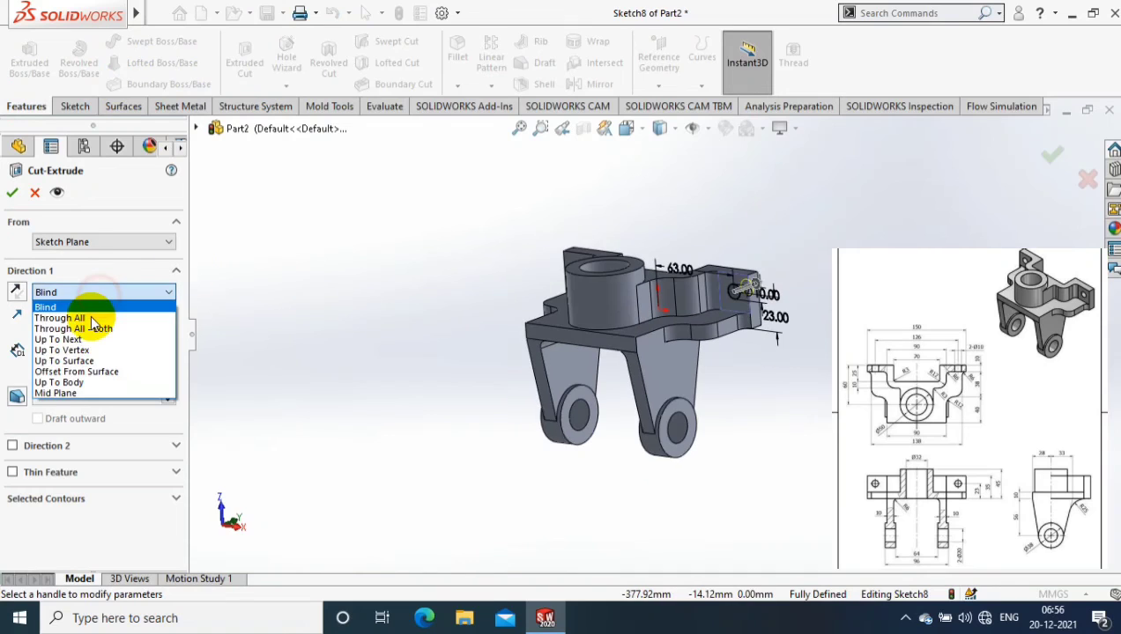
click(91, 318)
right_click(445, 380)
Step: Mirror the hole about the Right Plane to the left wall
click(66, 297)
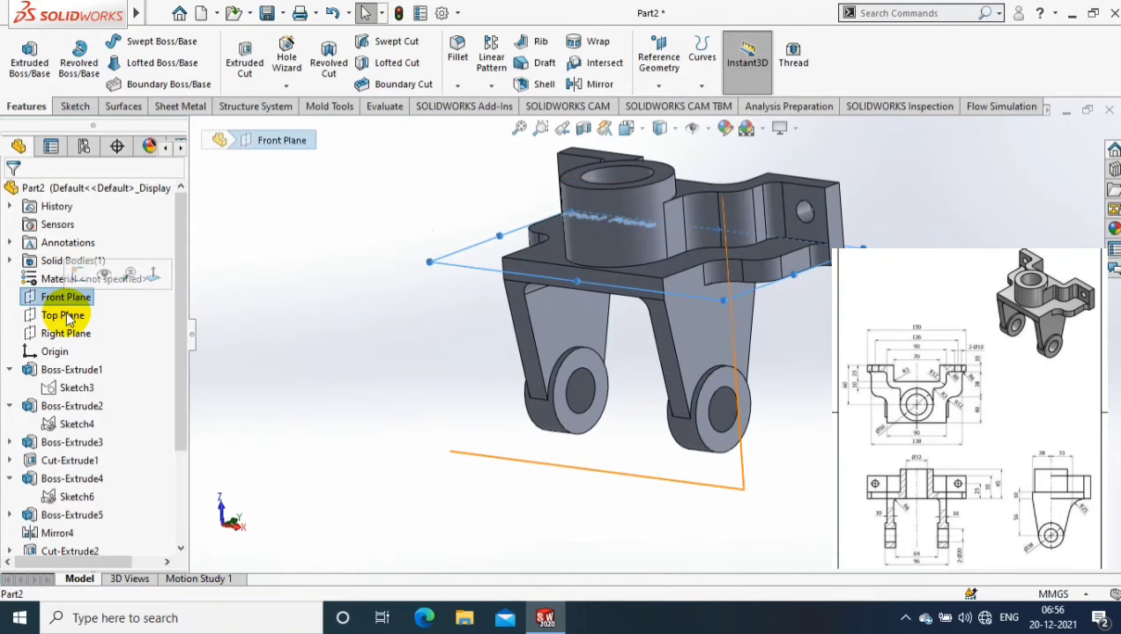
click(66, 315)
click(599, 84)
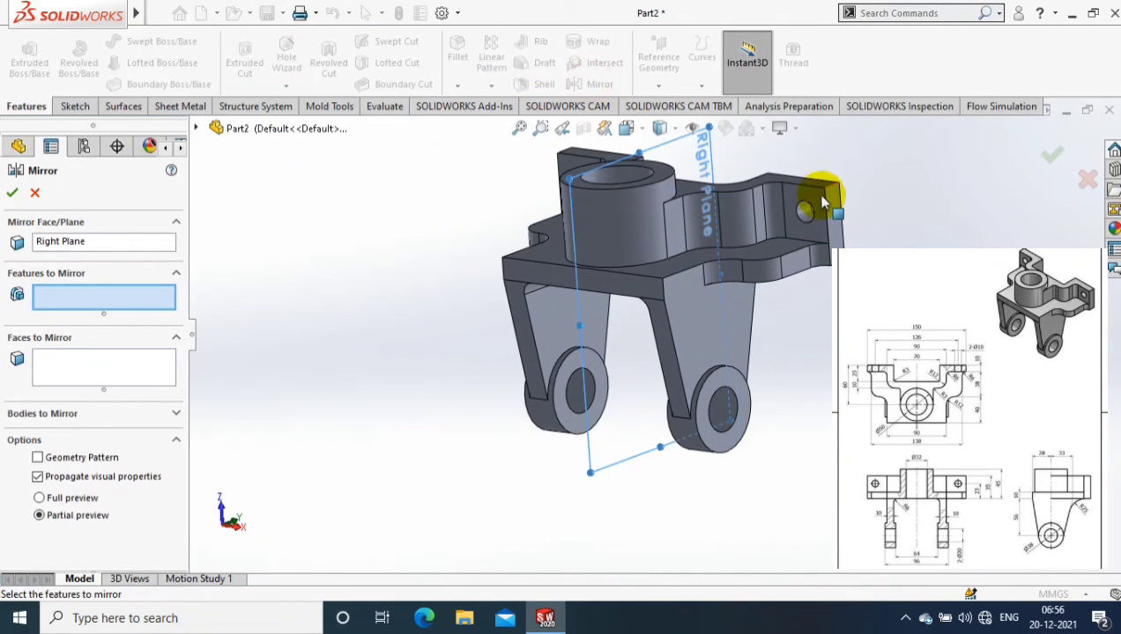
click(781, 218)
click(11, 193)
middle_drag(905, 209, 1001, 251)
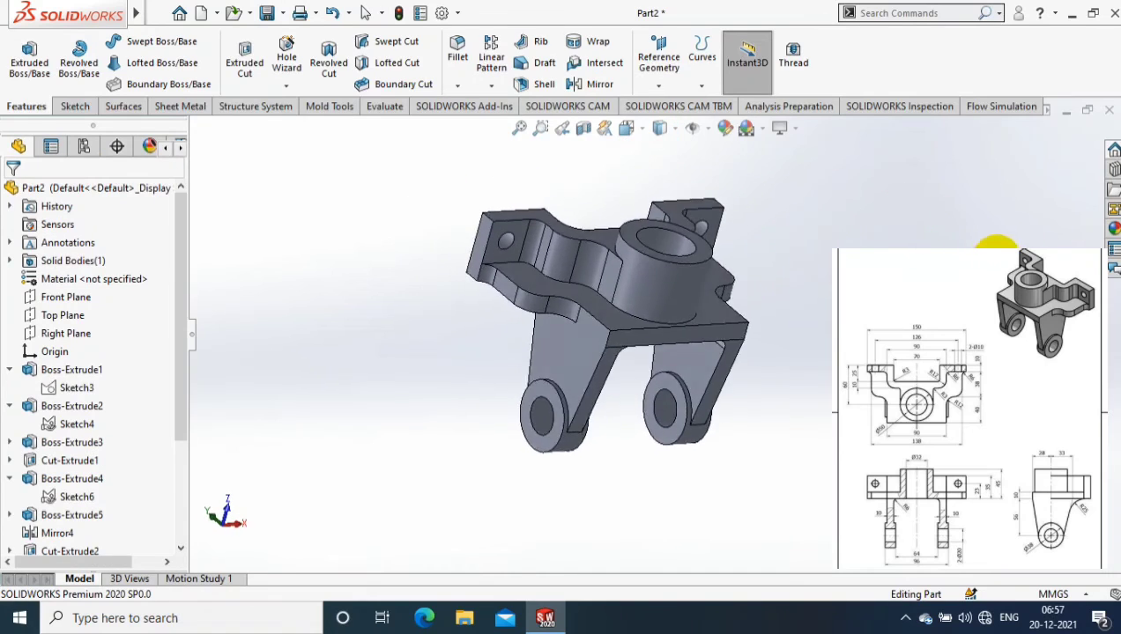
Step: Apply a yellow colour appearance to the whole part body
right_click(630, 317)
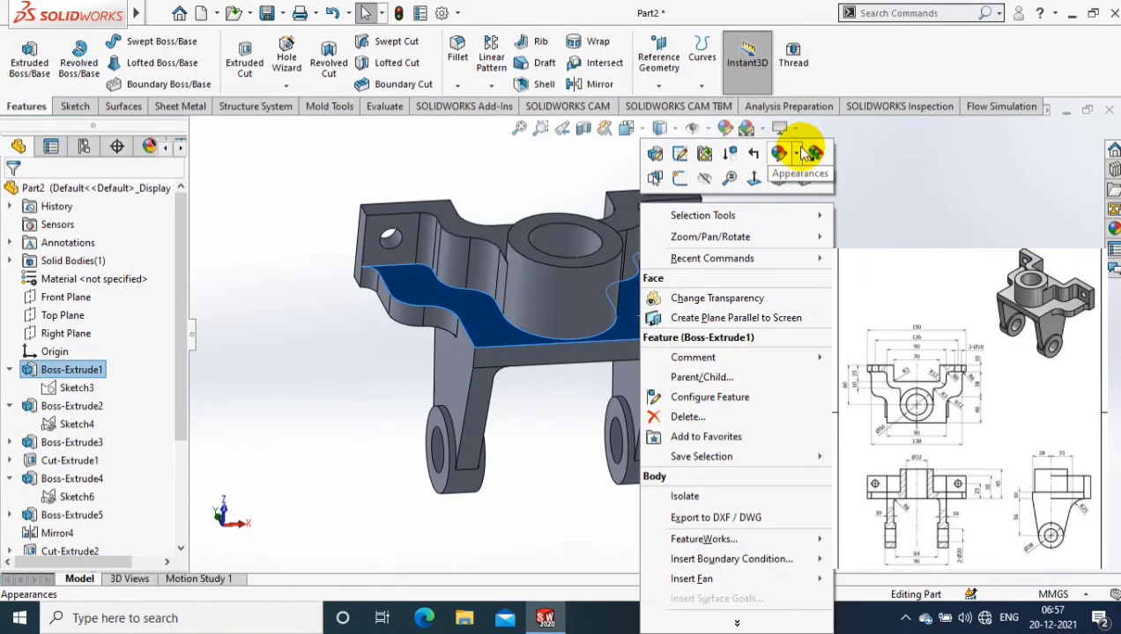
click(803, 154)
click(807, 244)
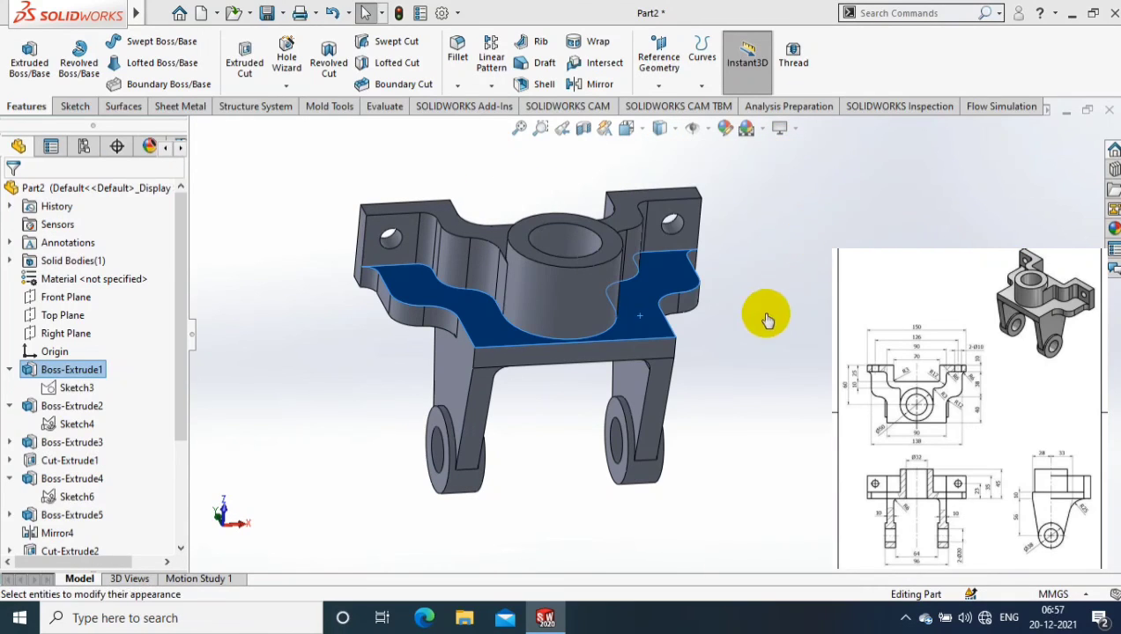
click(632, 129)
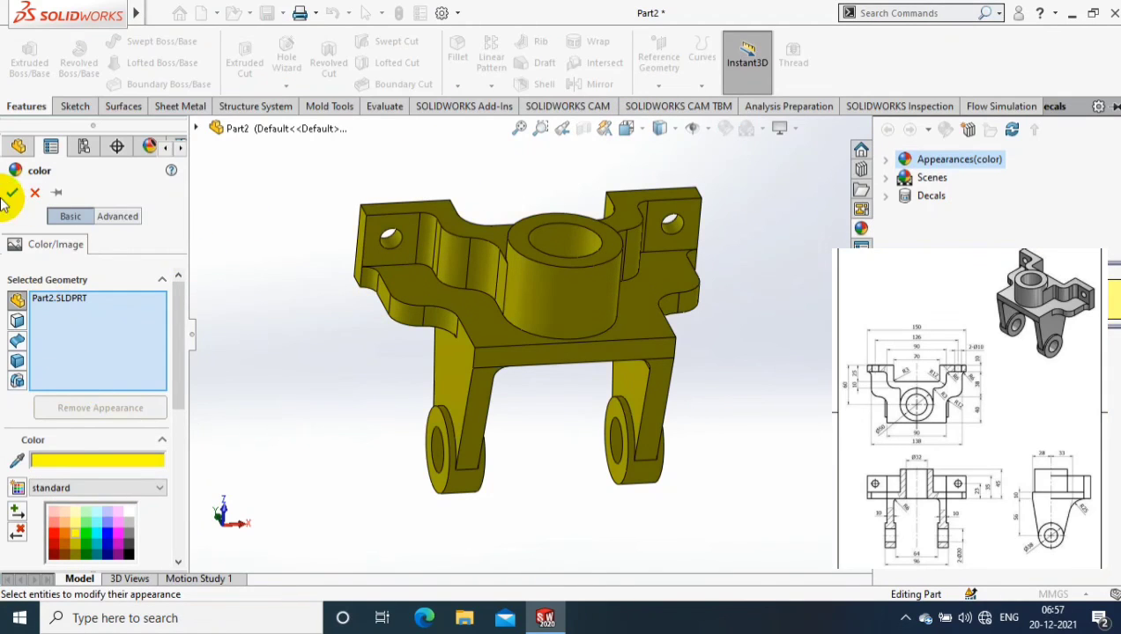
scroll(774, 215, down, 2)
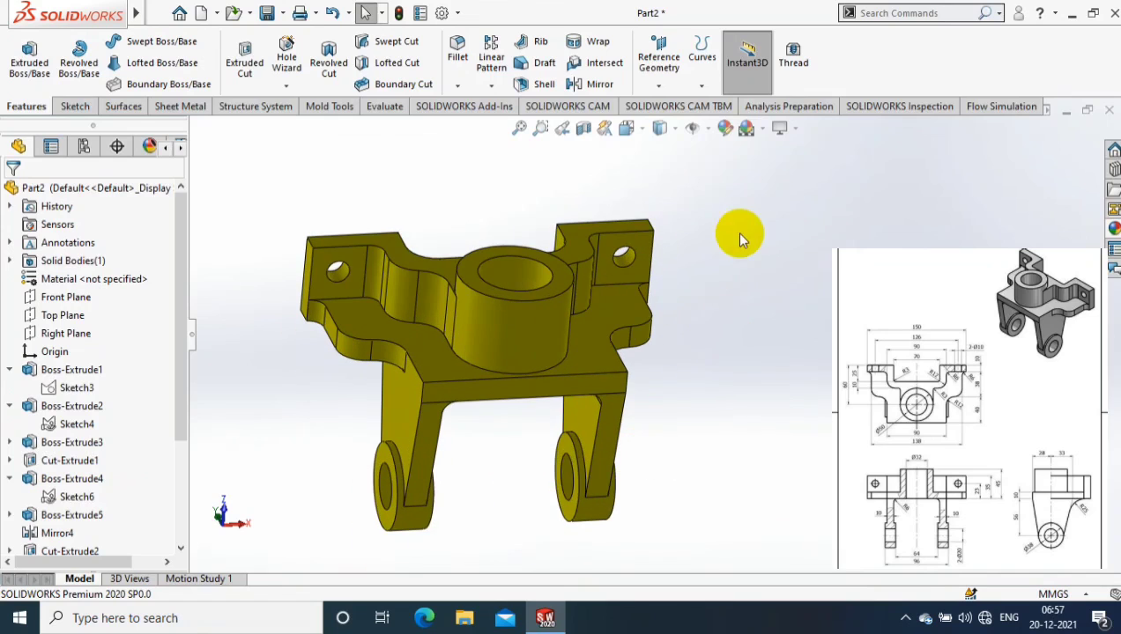
mouse_move(545, 618)
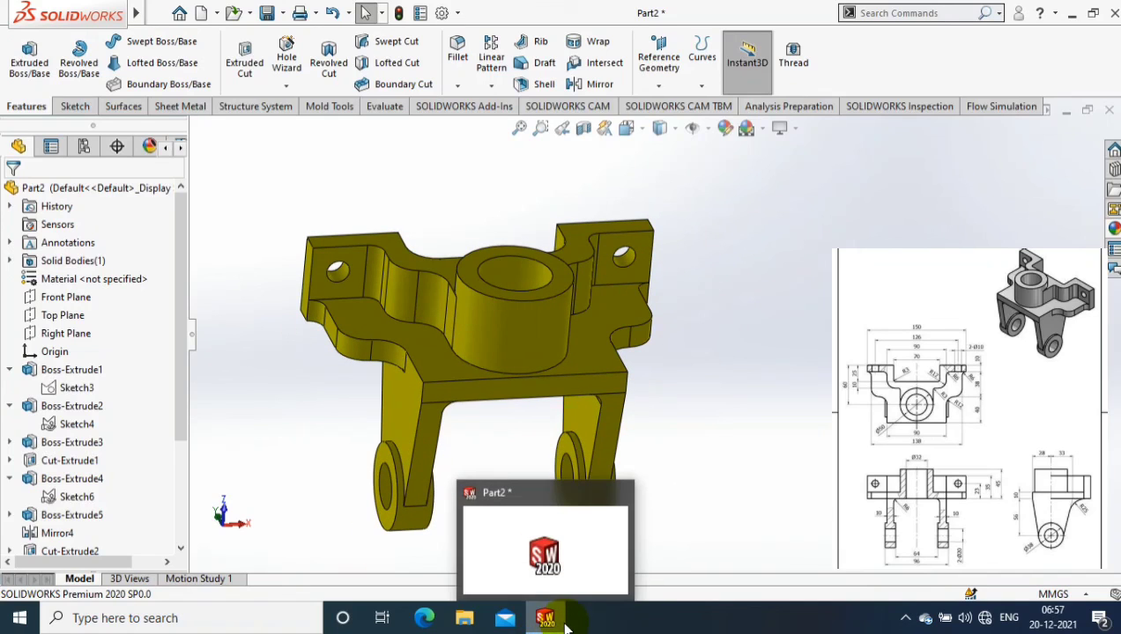
click(574, 617)
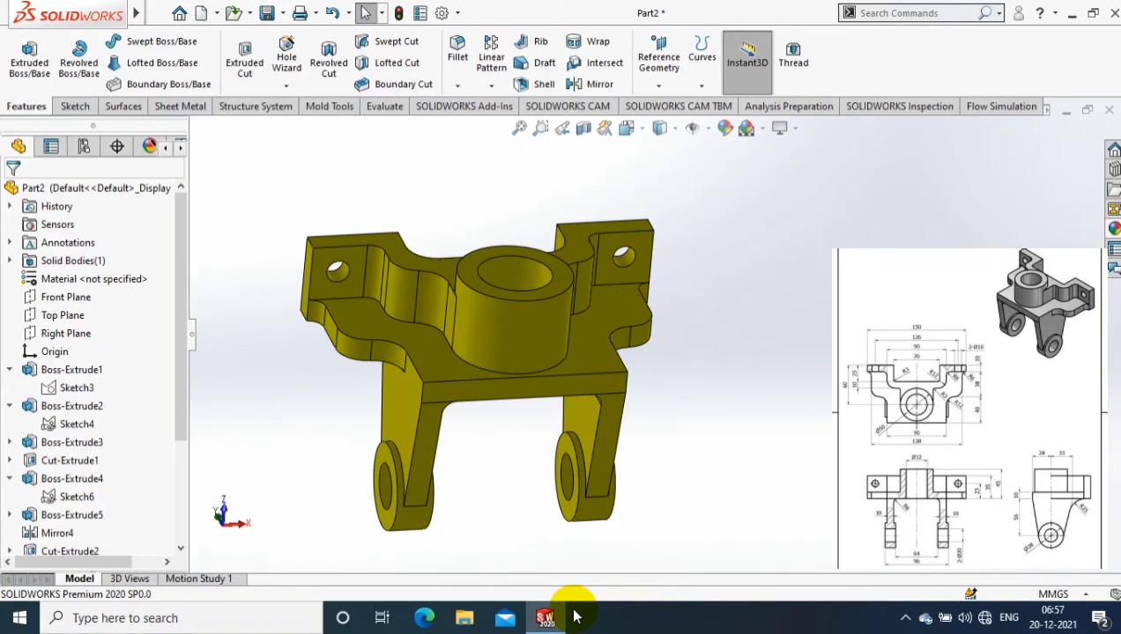